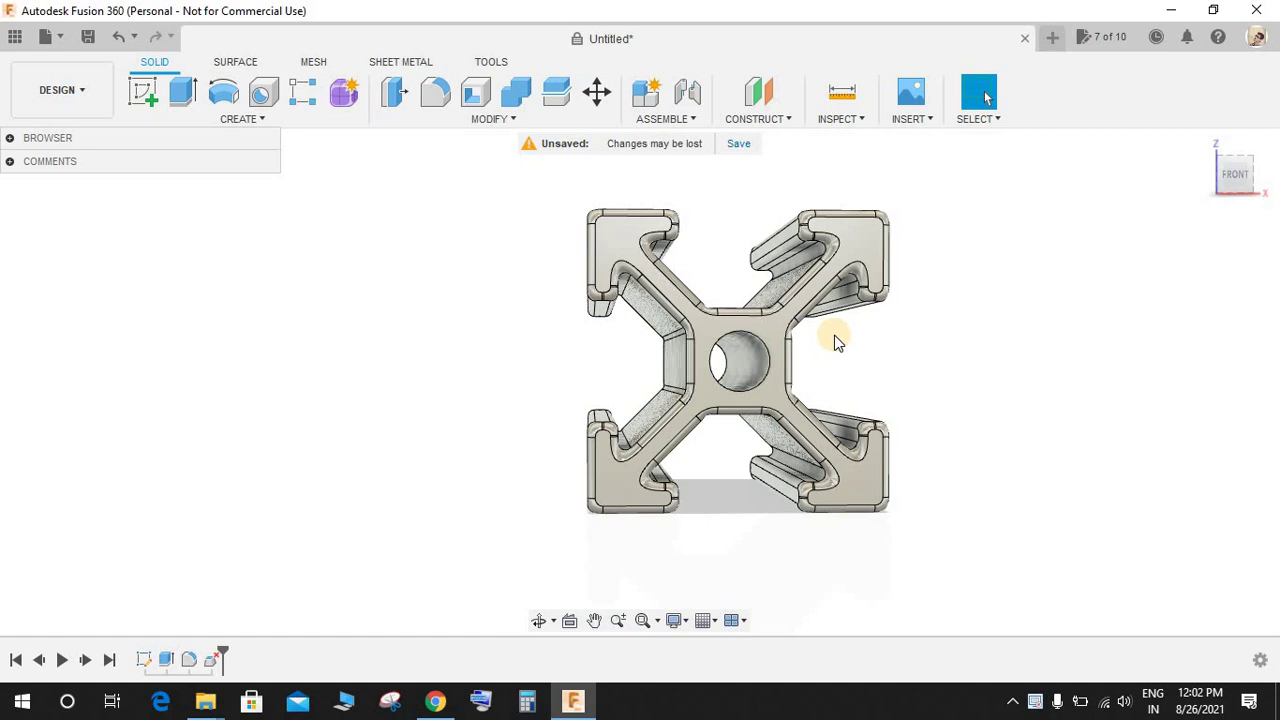
Step: Start a new empty design with a sketch on the front plane
shift+middle_drag(876, 296, 766, 286)
shift+middle_drag(896, 238, 812, 443)
key(Escape)
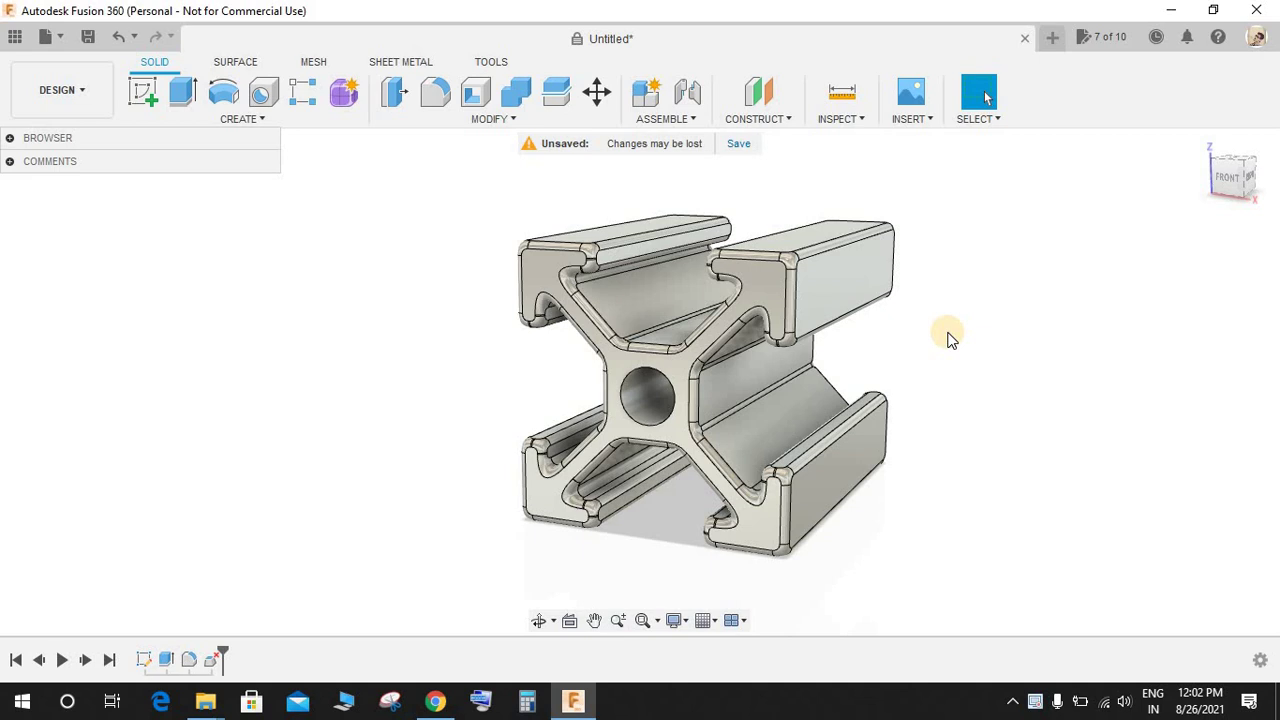
click(1052, 37)
click(145, 92)
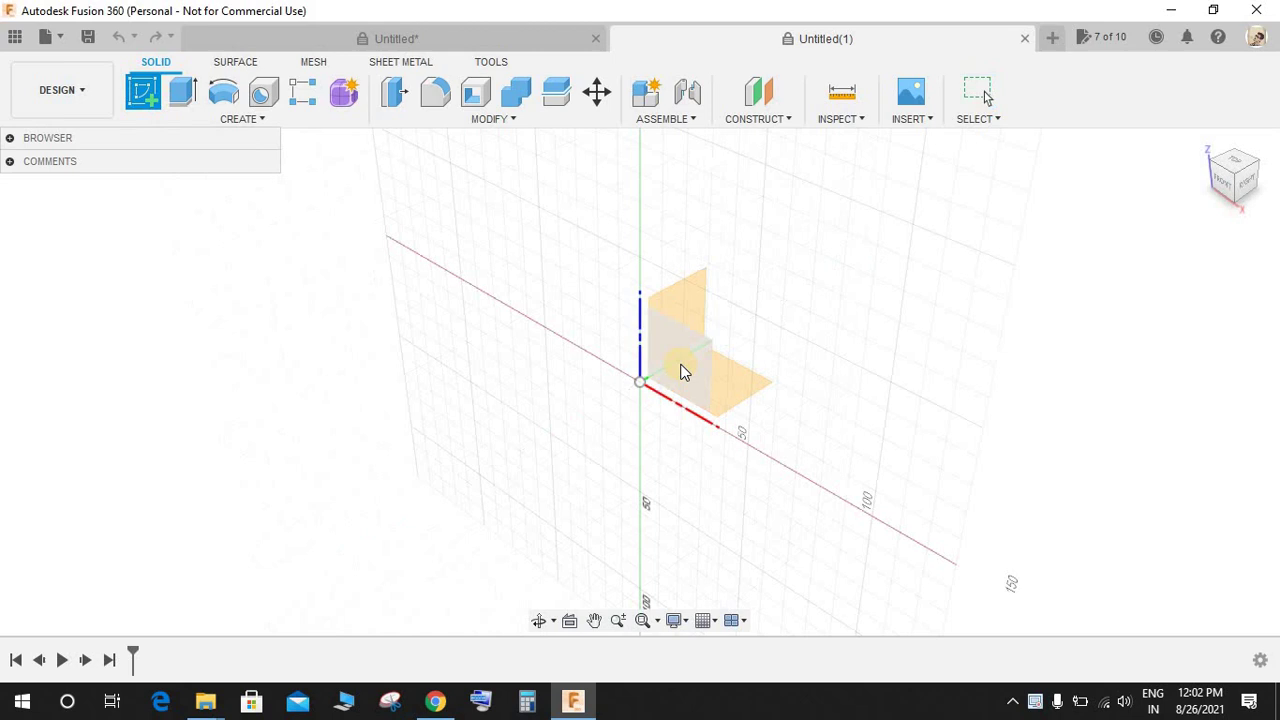
click(686, 372)
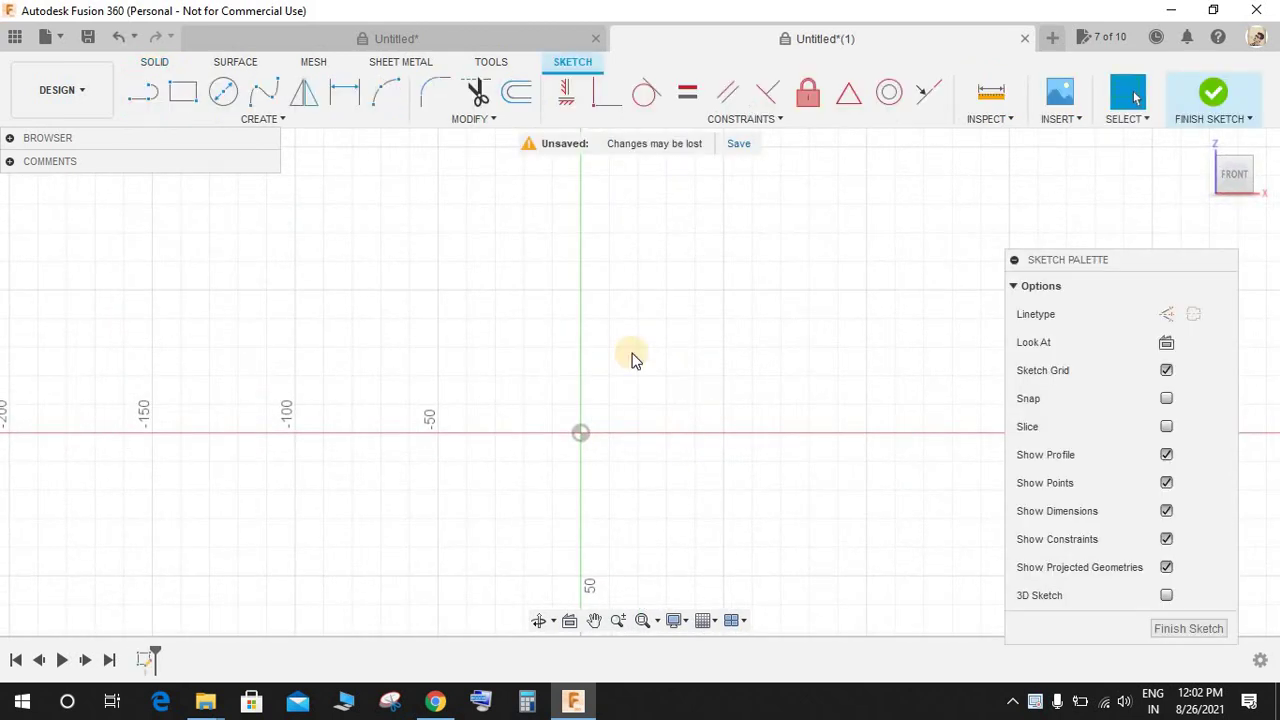
Step: Draw a center rectangle centred on the origin
click(183, 92)
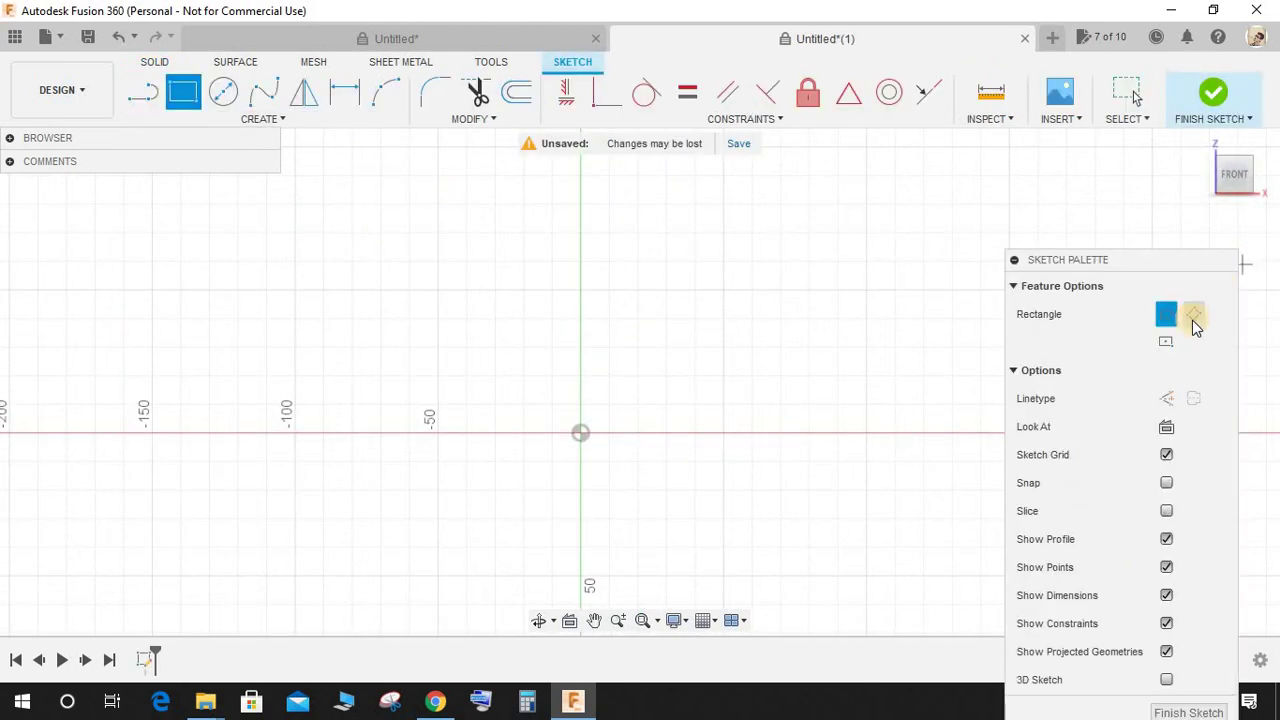
click(1168, 343)
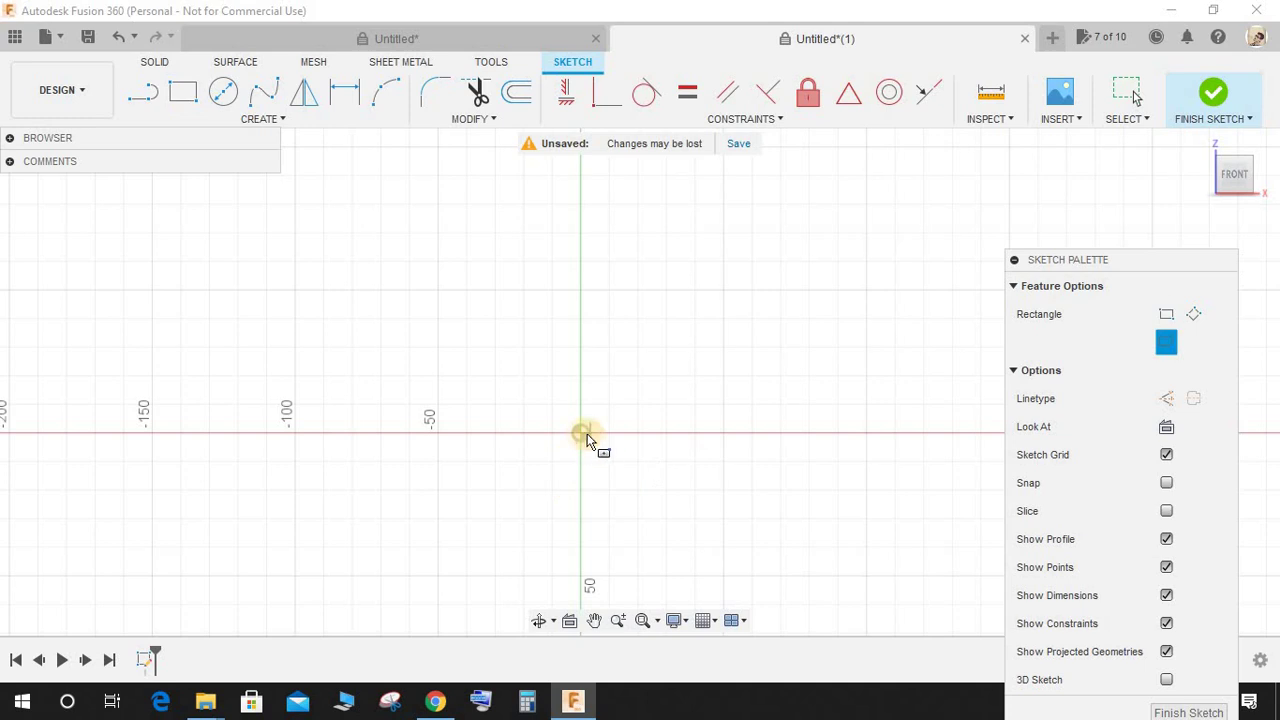
click(596, 451)
click(695, 535)
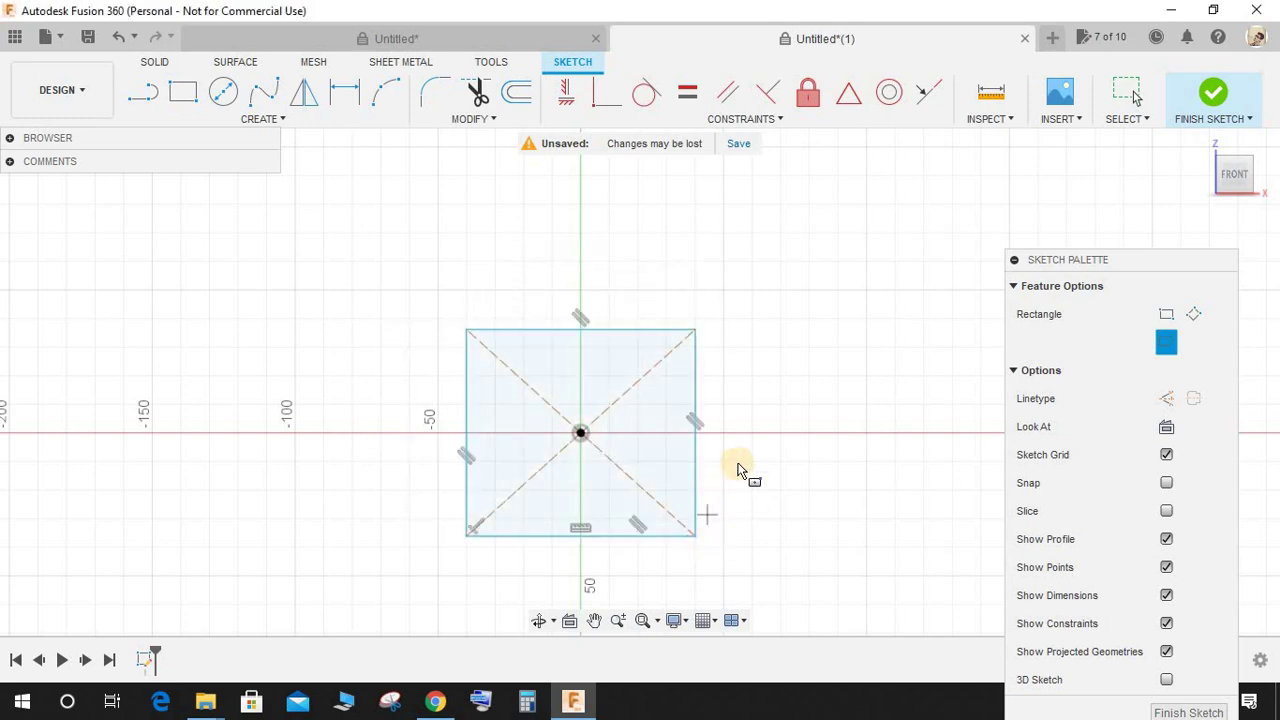
Step: Dimension the rectangle's width and height to 25 mm each
key(d)
click(628, 331)
click(622, 280)
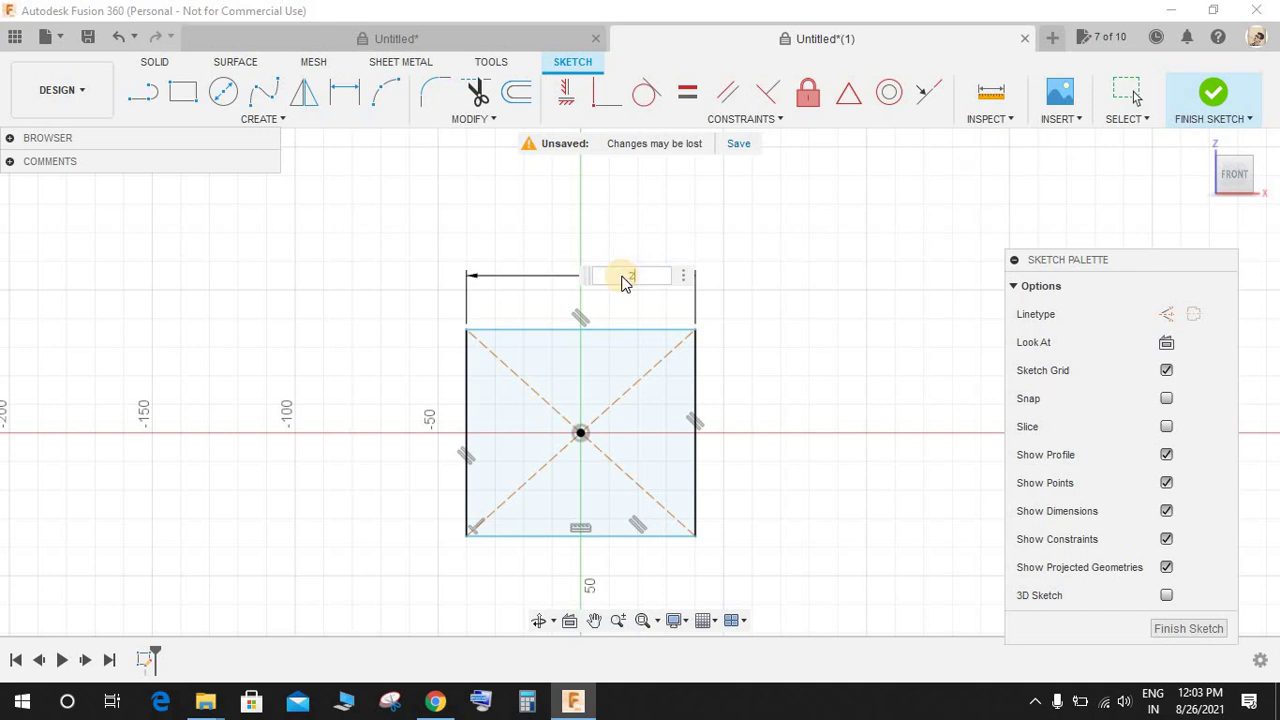
text(25)
key(Return)
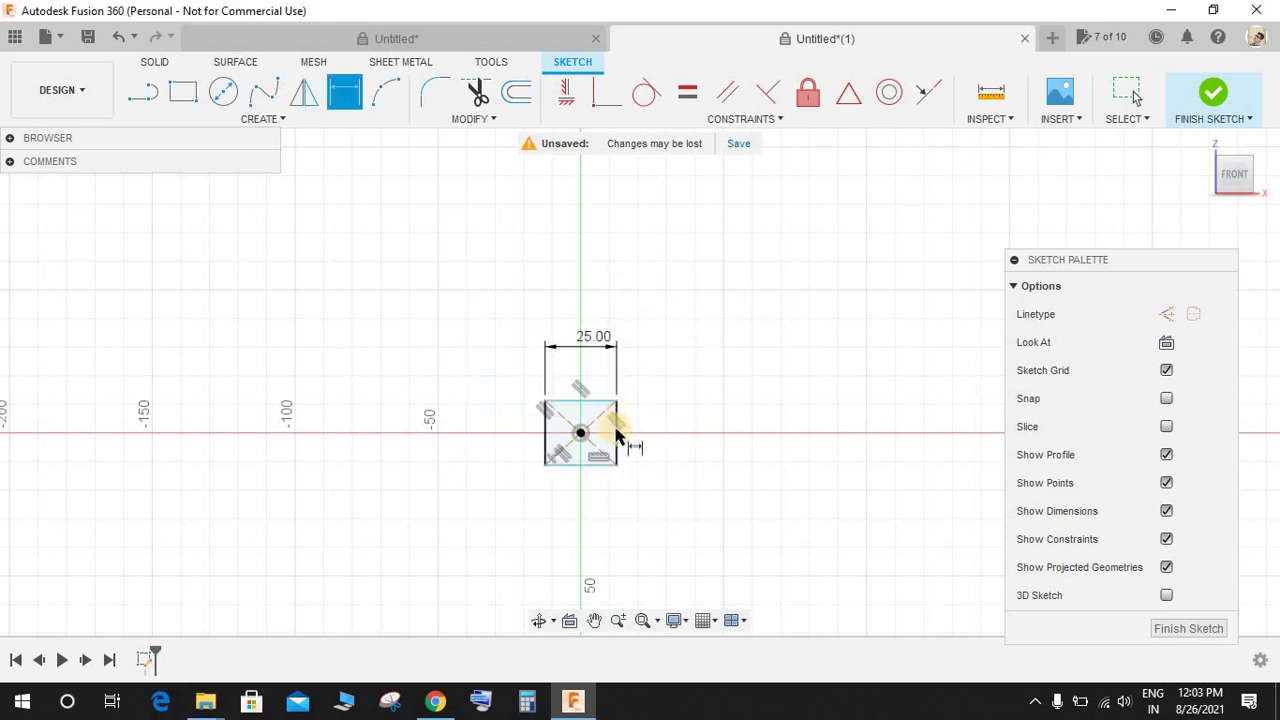
click(616, 432)
click(657, 436)
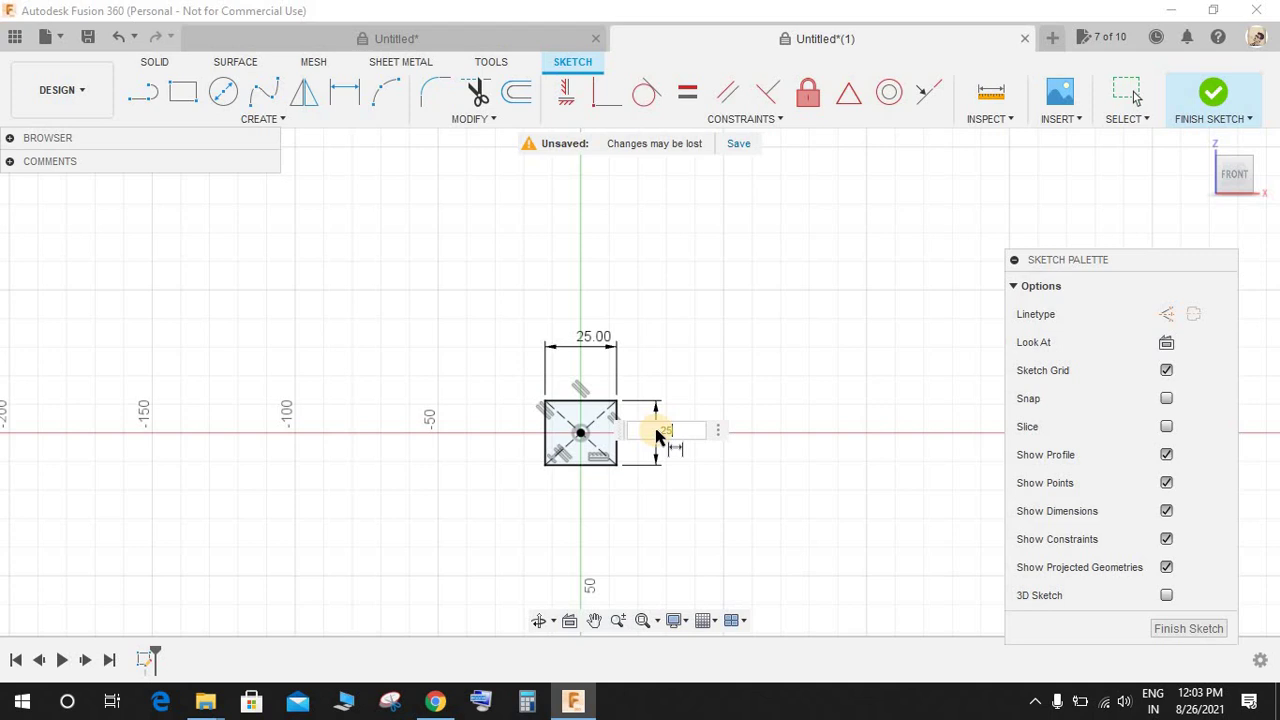
text(25)
key(Return)
scroll(630, 485, up, 3)
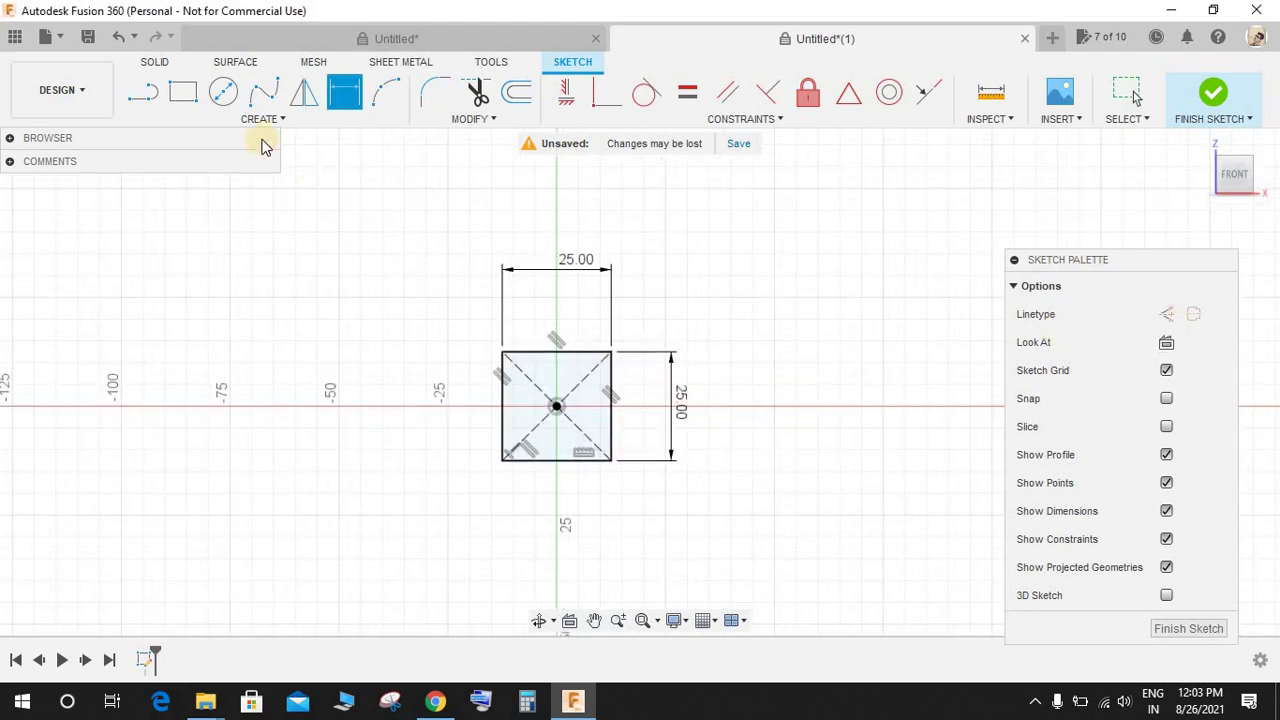
key(Escape)
Step: Draw a larger center rectangle around the small square from the origin
key(r)
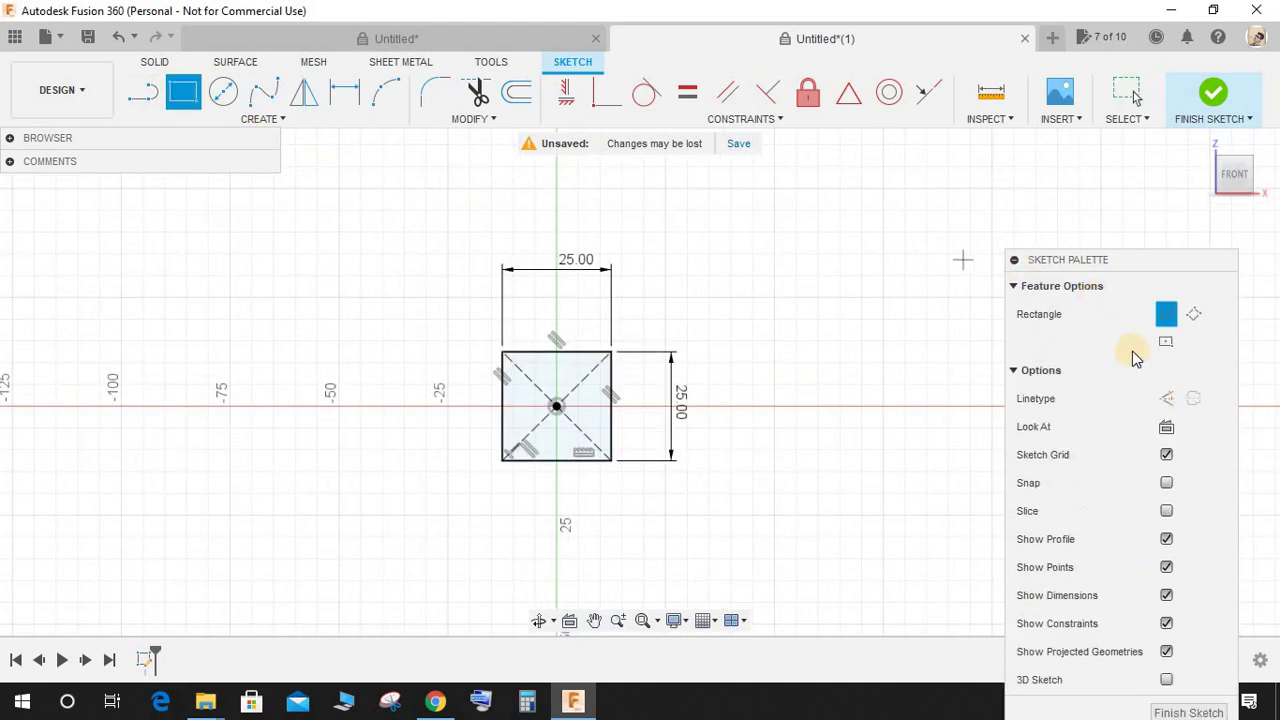
click(1172, 343)
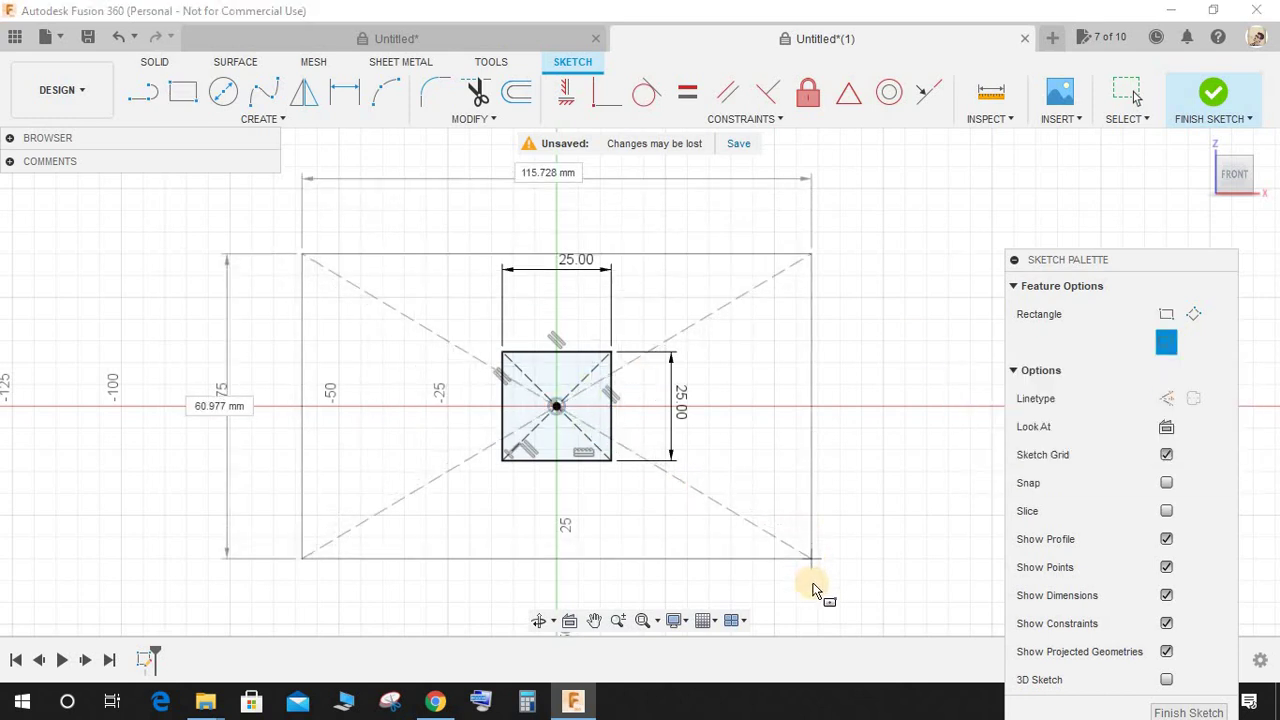
click(815, 590)
key(Escape)
Step: Dimension the large rectangle to 100 × 100 mm
key(d)
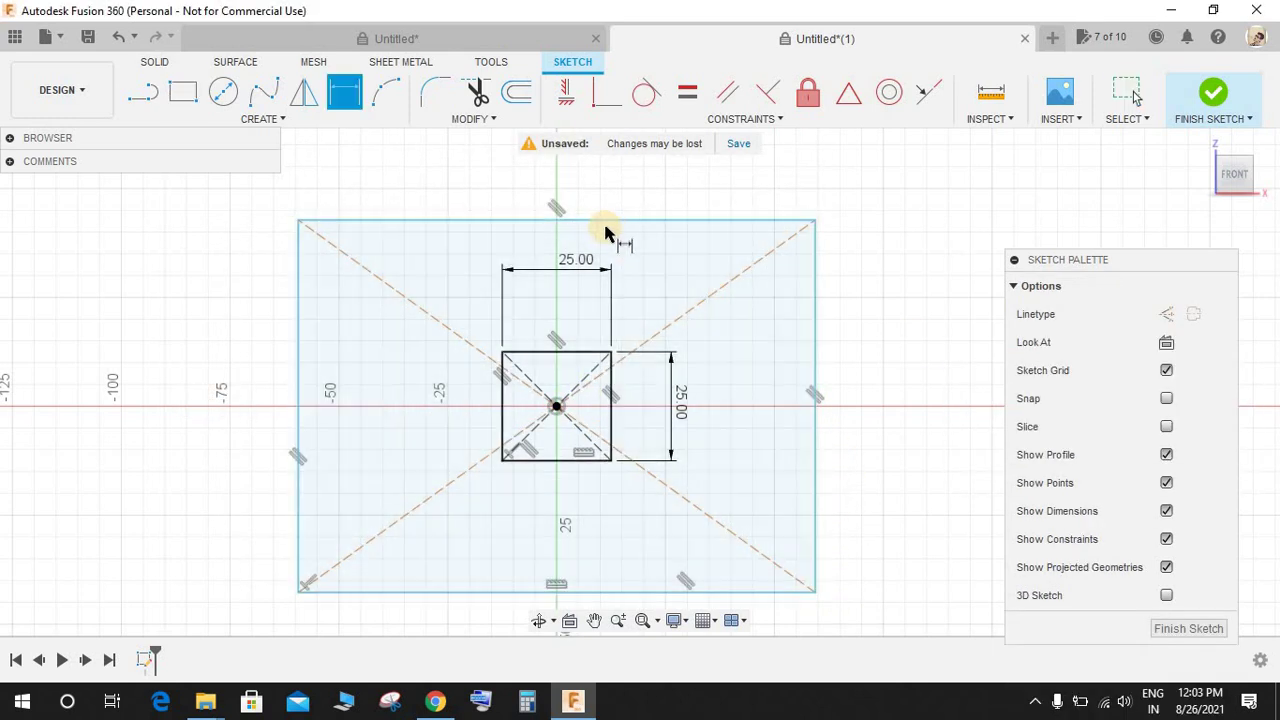
click(610, 220)
click(620, 193)
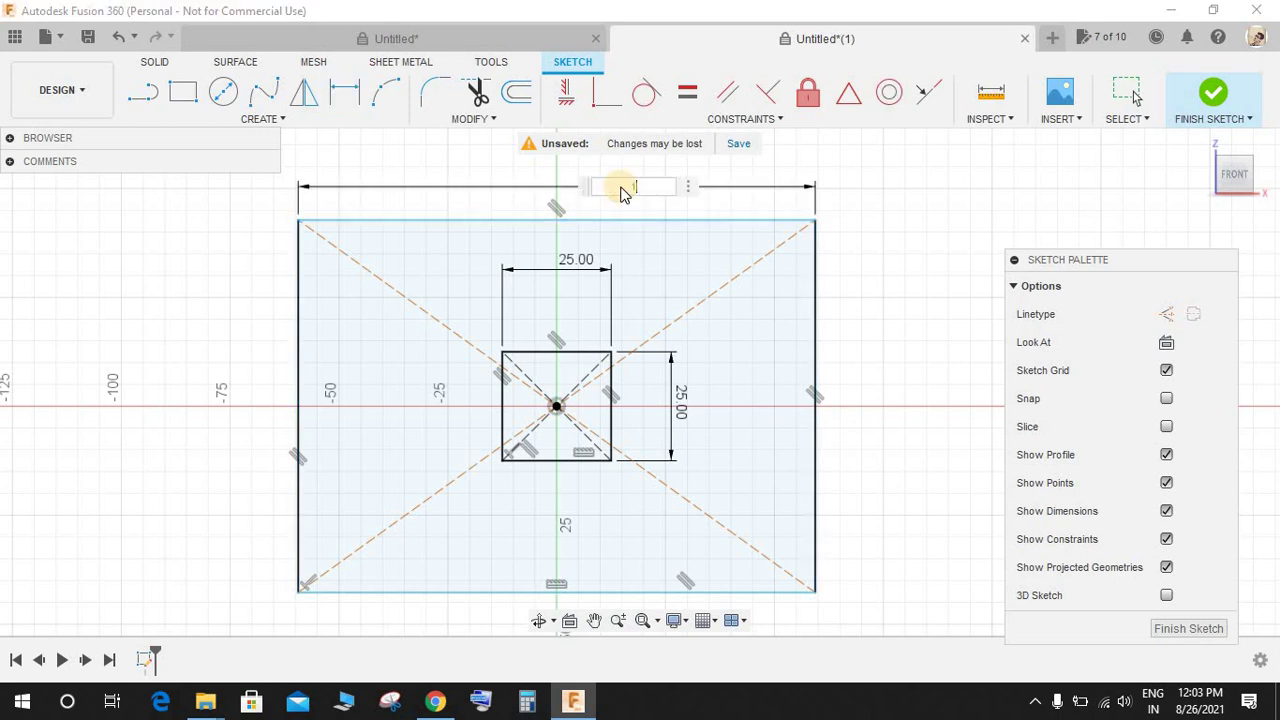
key(Return)
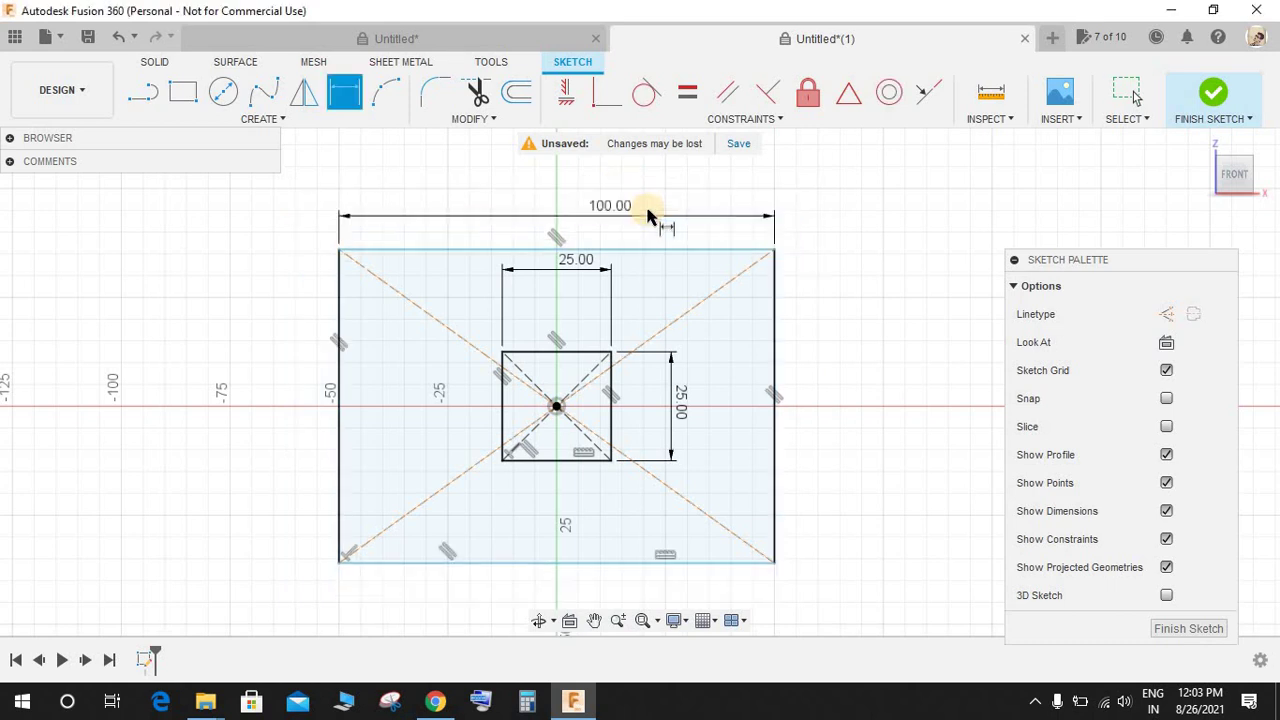
click(778, 318)
click(828, 328)
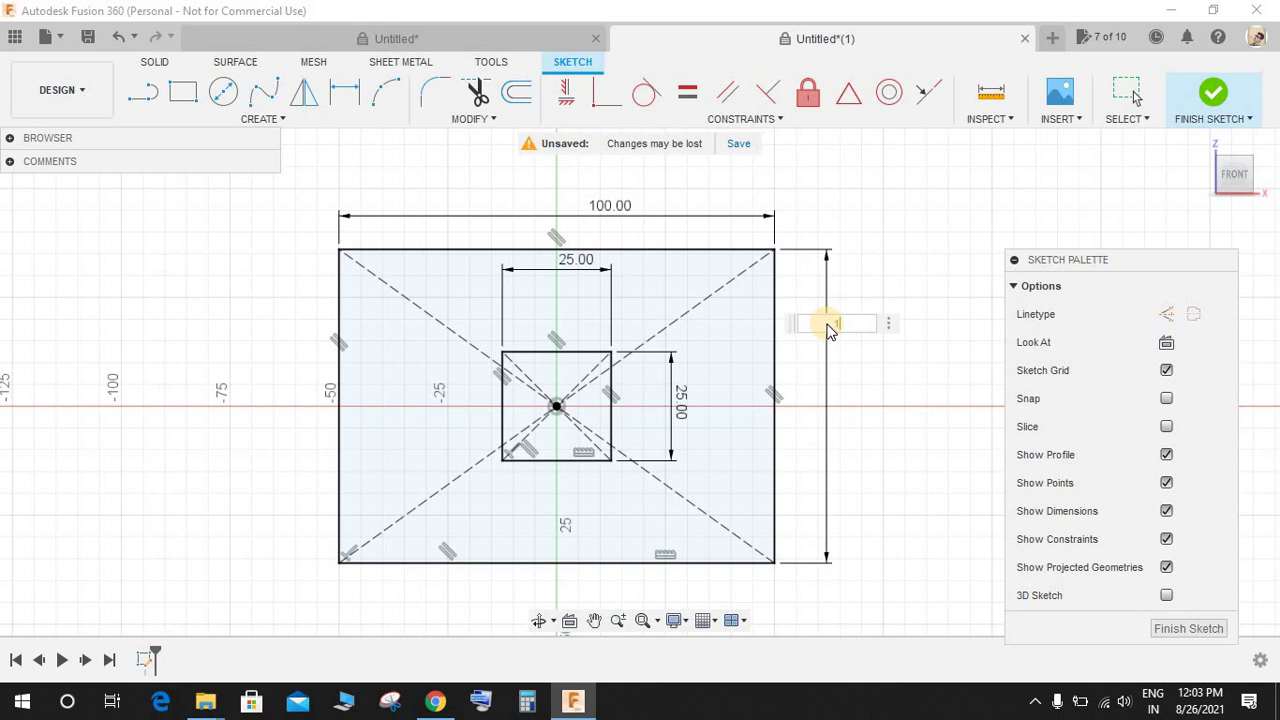
text(100)
key(Return)
scroll(777, 400, down, 2)
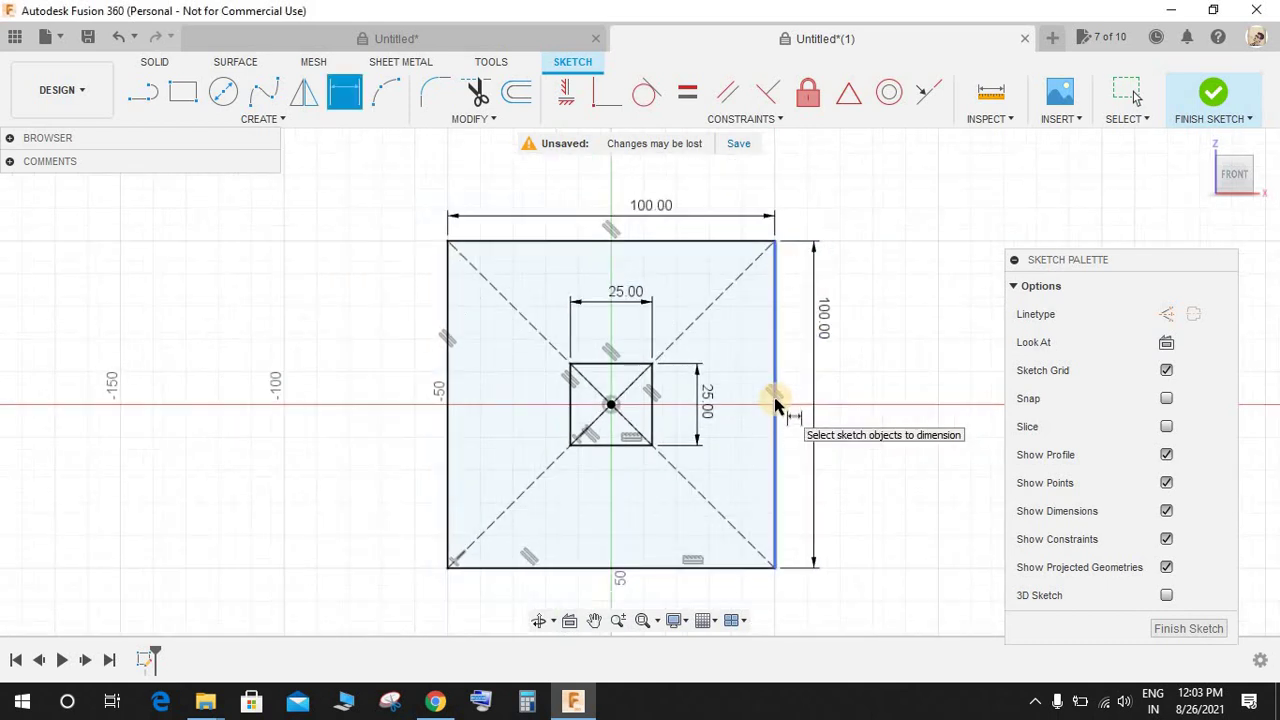
scroll(743, 337, up, 3)
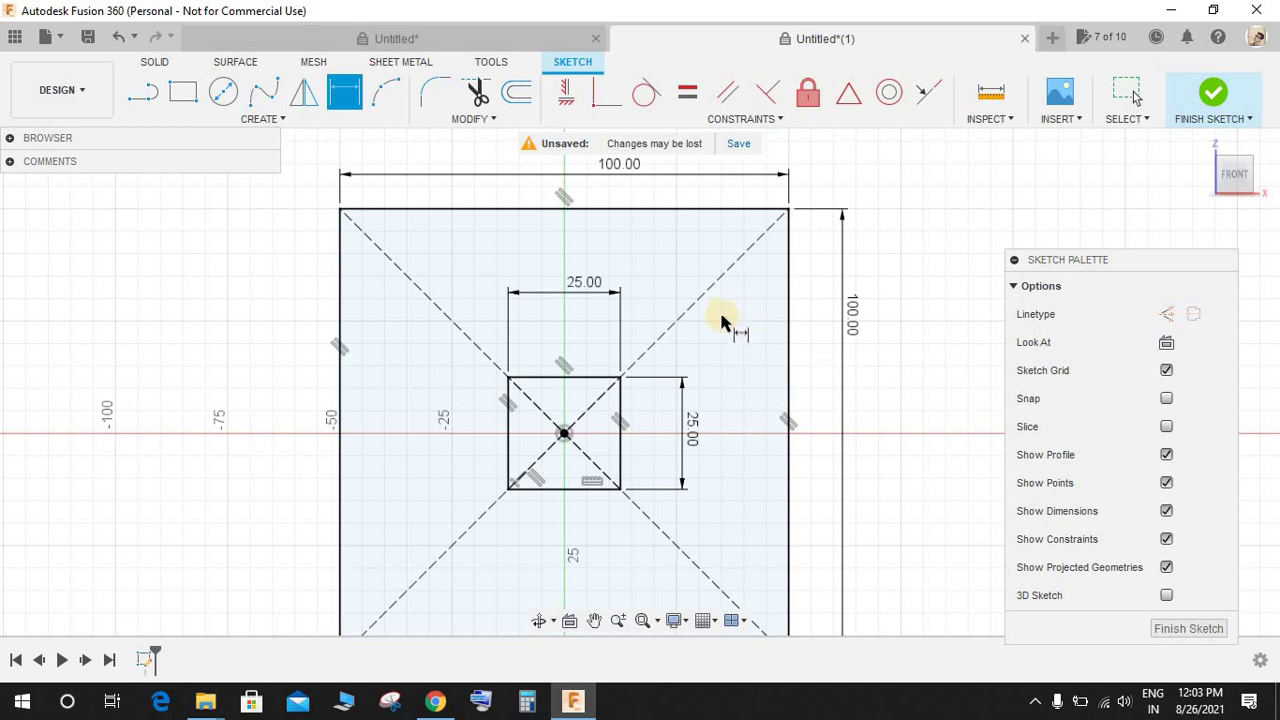
Step: Draw a diagonal line from the small square's top-right corner to the big square's top-right corner
key(l)
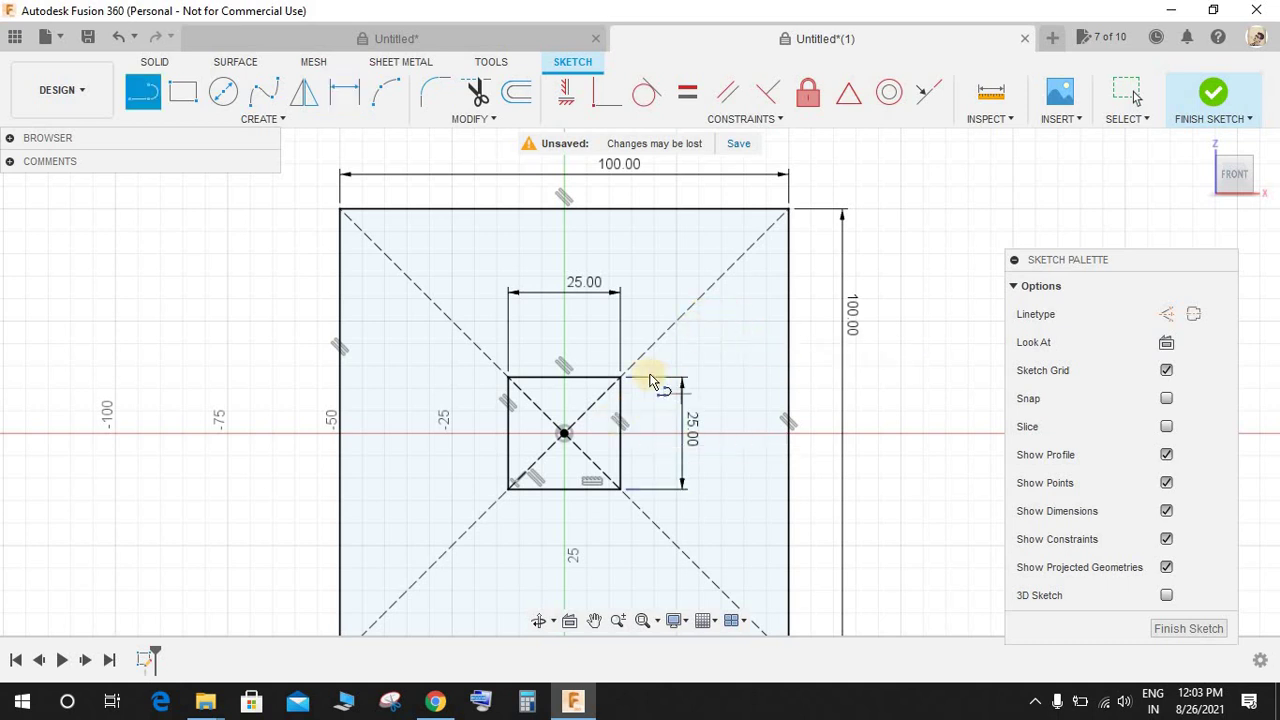
click(622, 381)
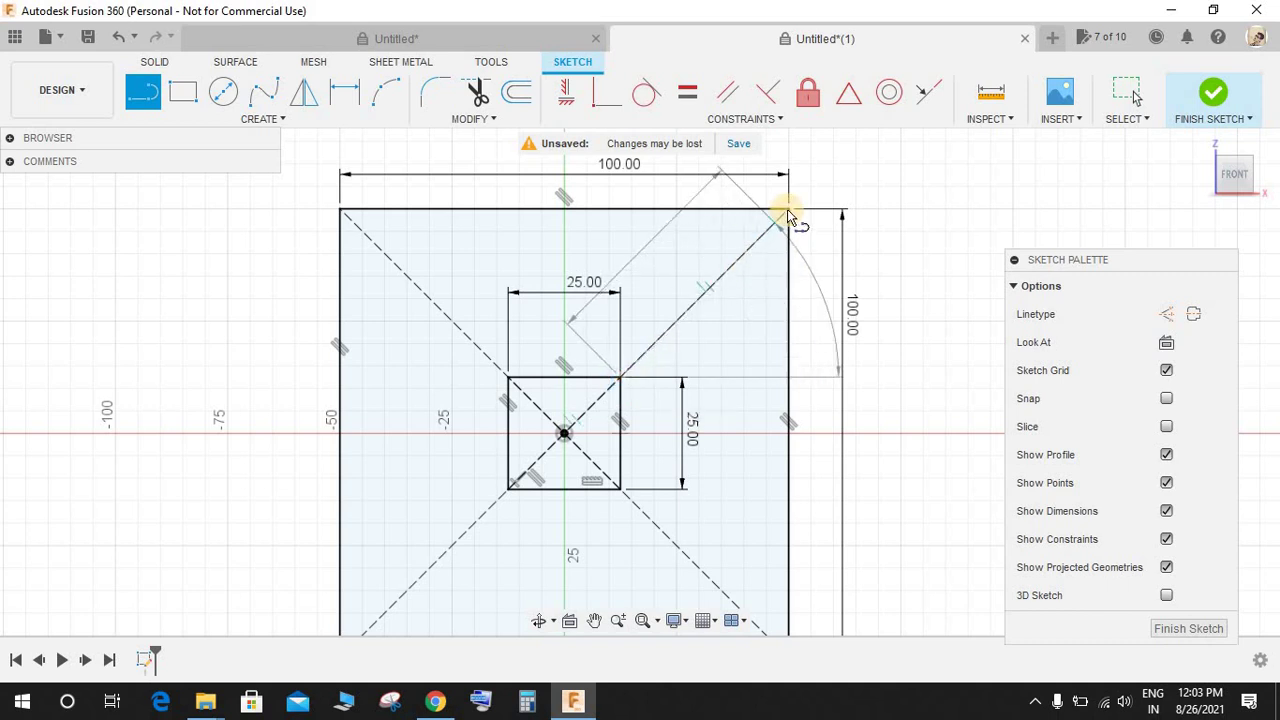
click(787, 213)
key(Escape)
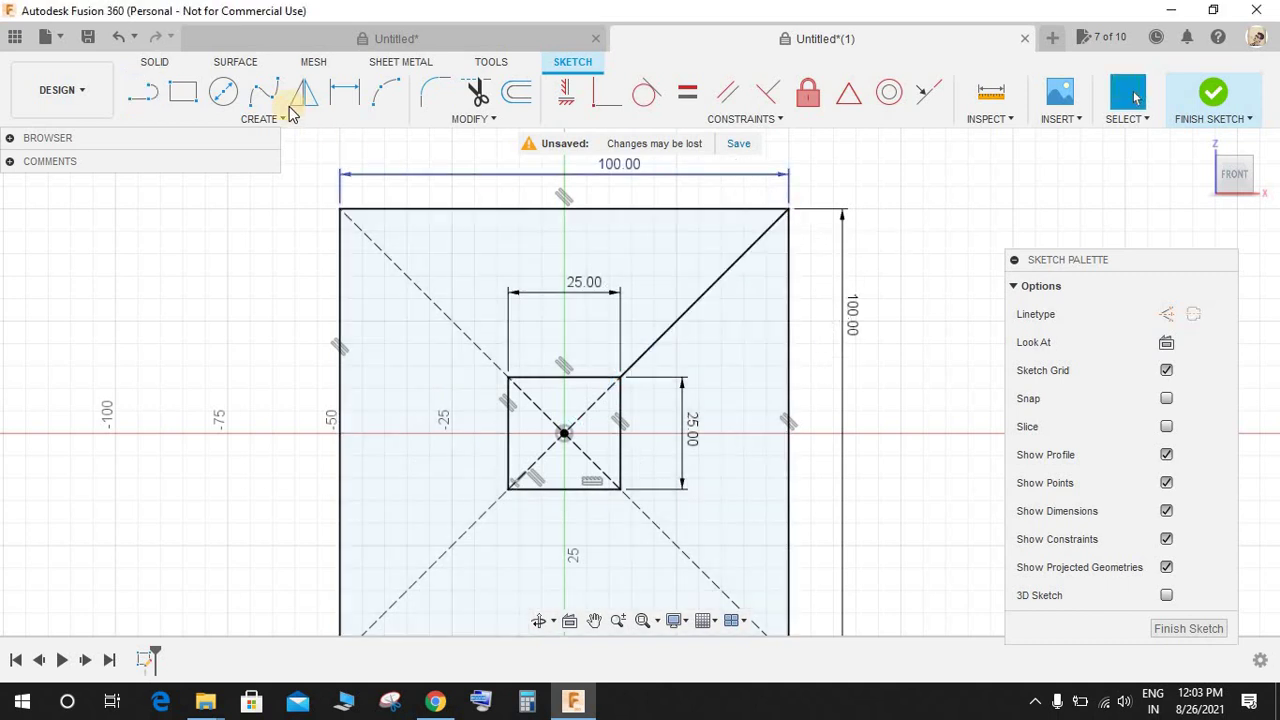
Step: Offset the diagonal line by 3 mm to one side
click(625, 240)
key(o)
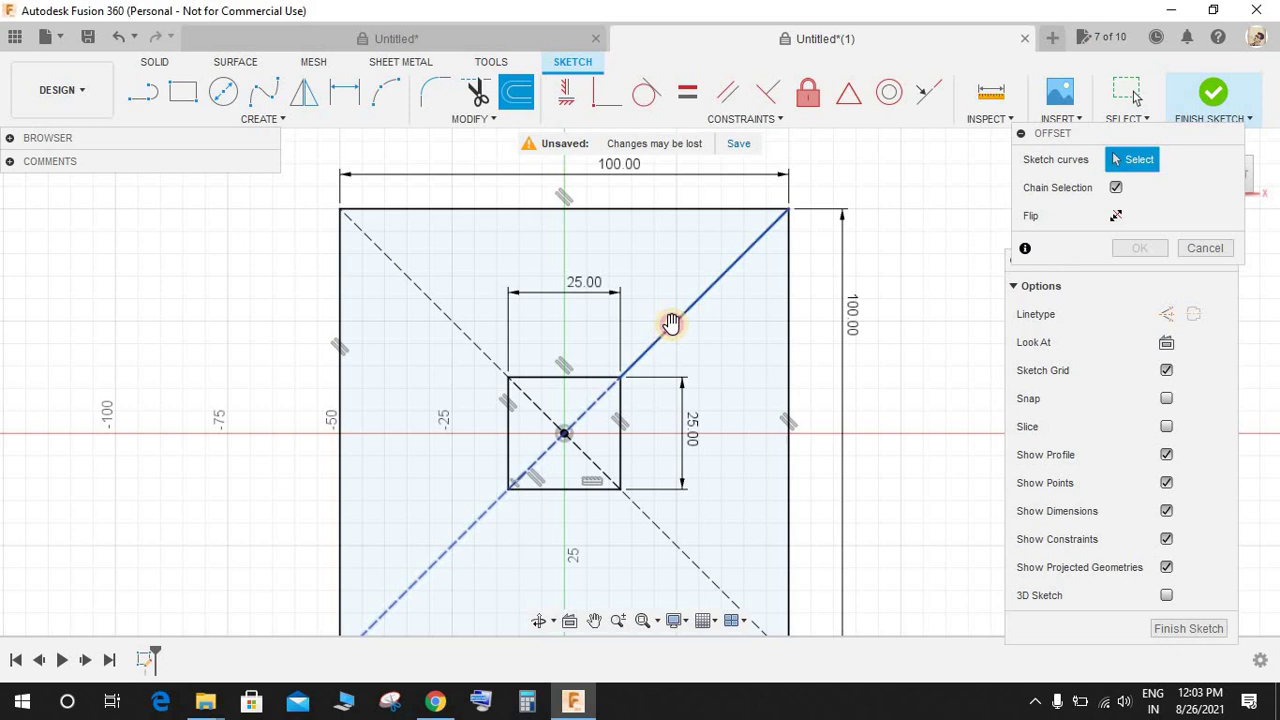
click(668, 328)
drag(655, 318, 703, 320)
key(Escape)
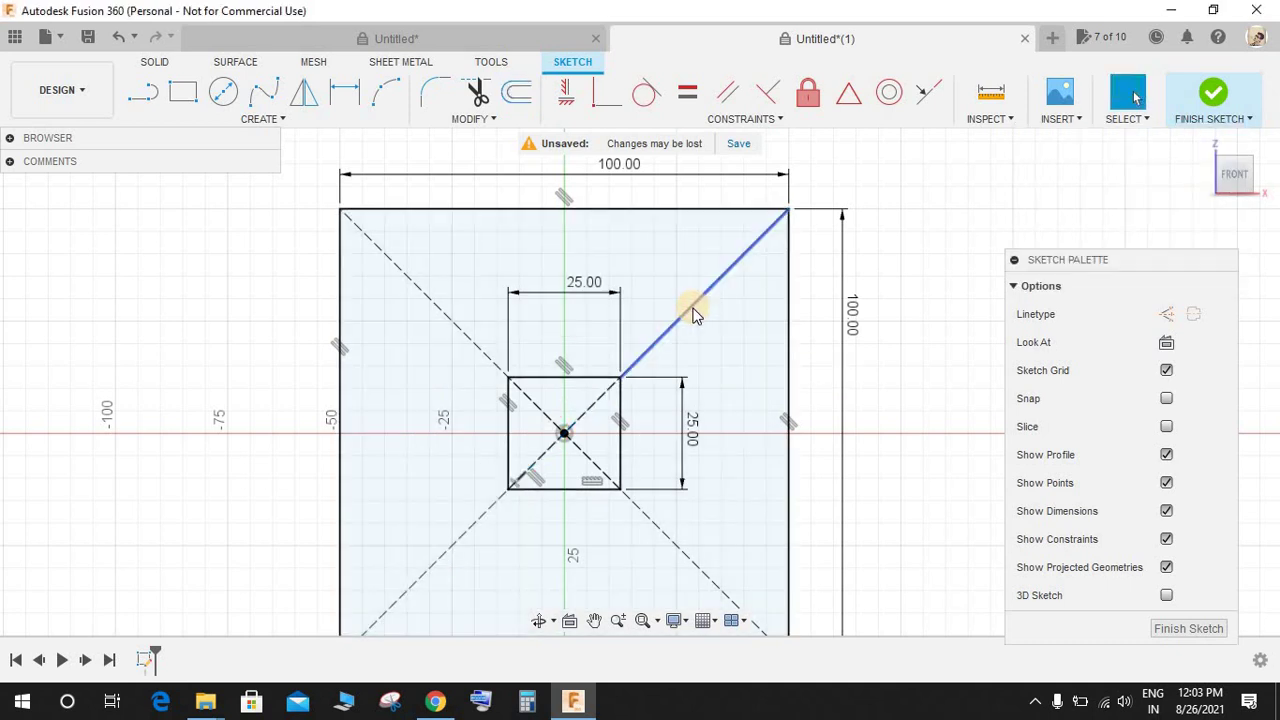
click(516, 92)
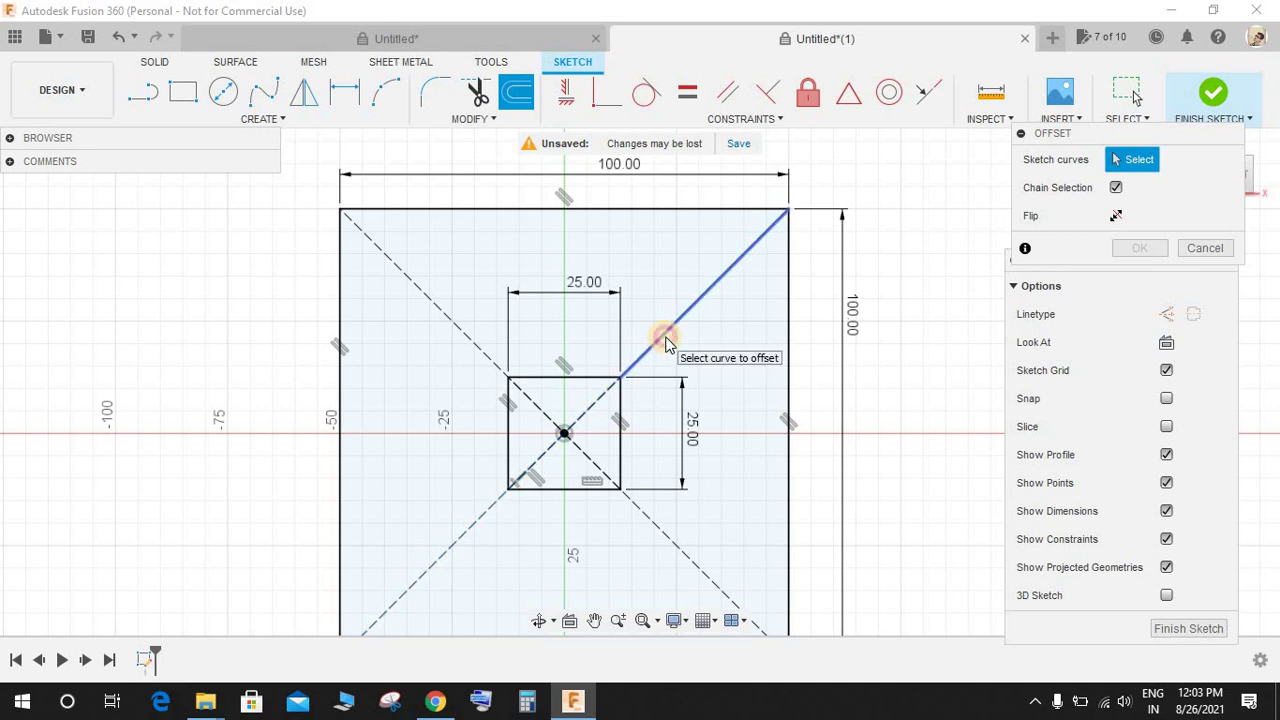
click(660, 333)
drag(660, 333, 709, 343)
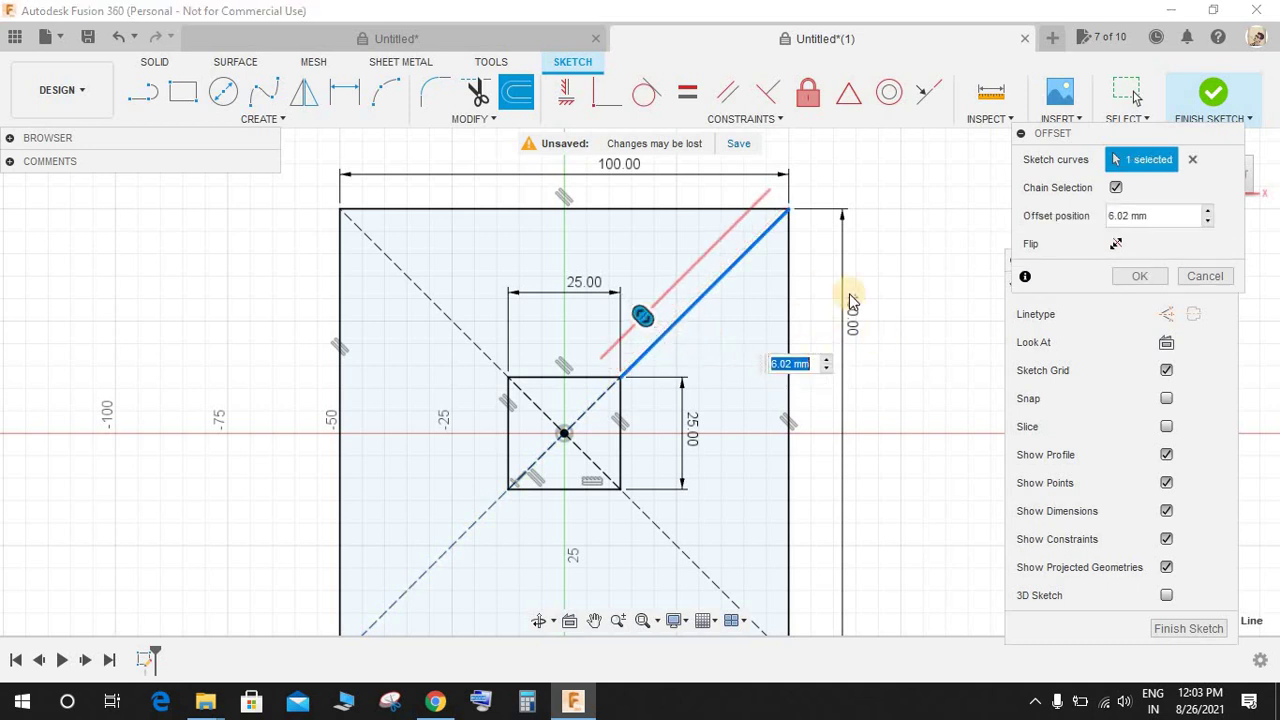
drag(1155, 218, 1079, 218)
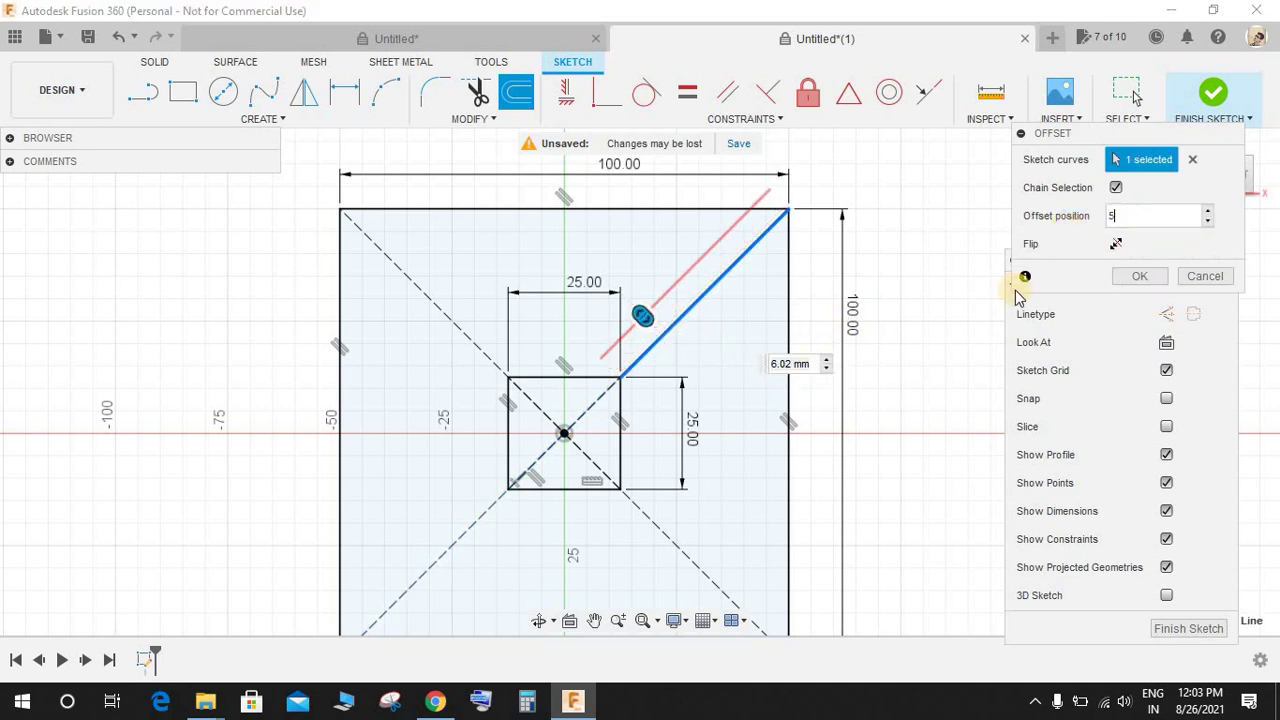
text(5)
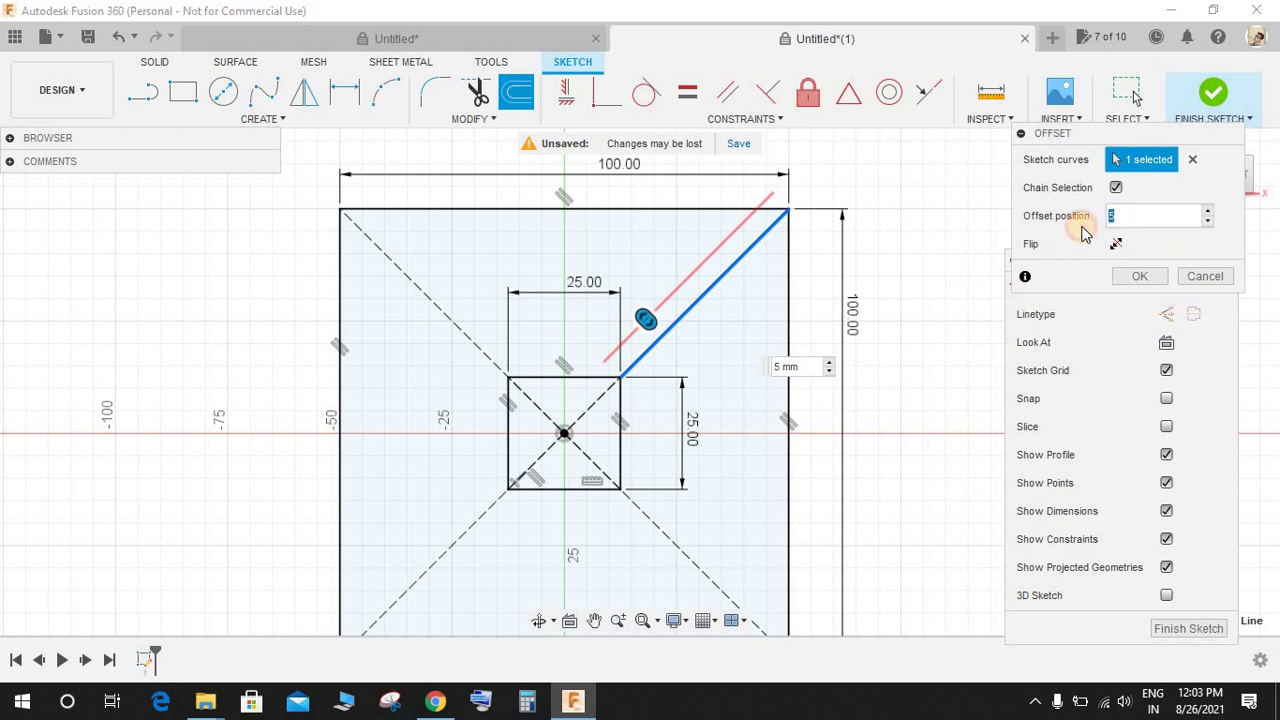
text(3)
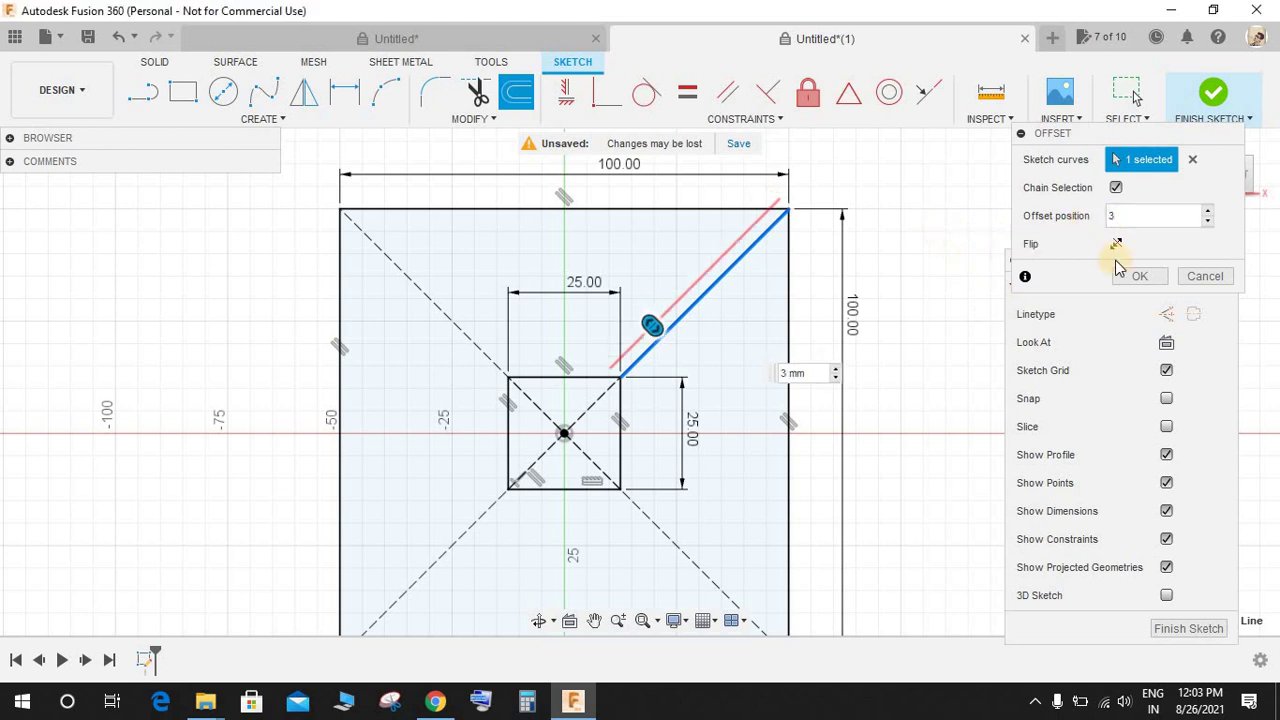
click(1133, 277)
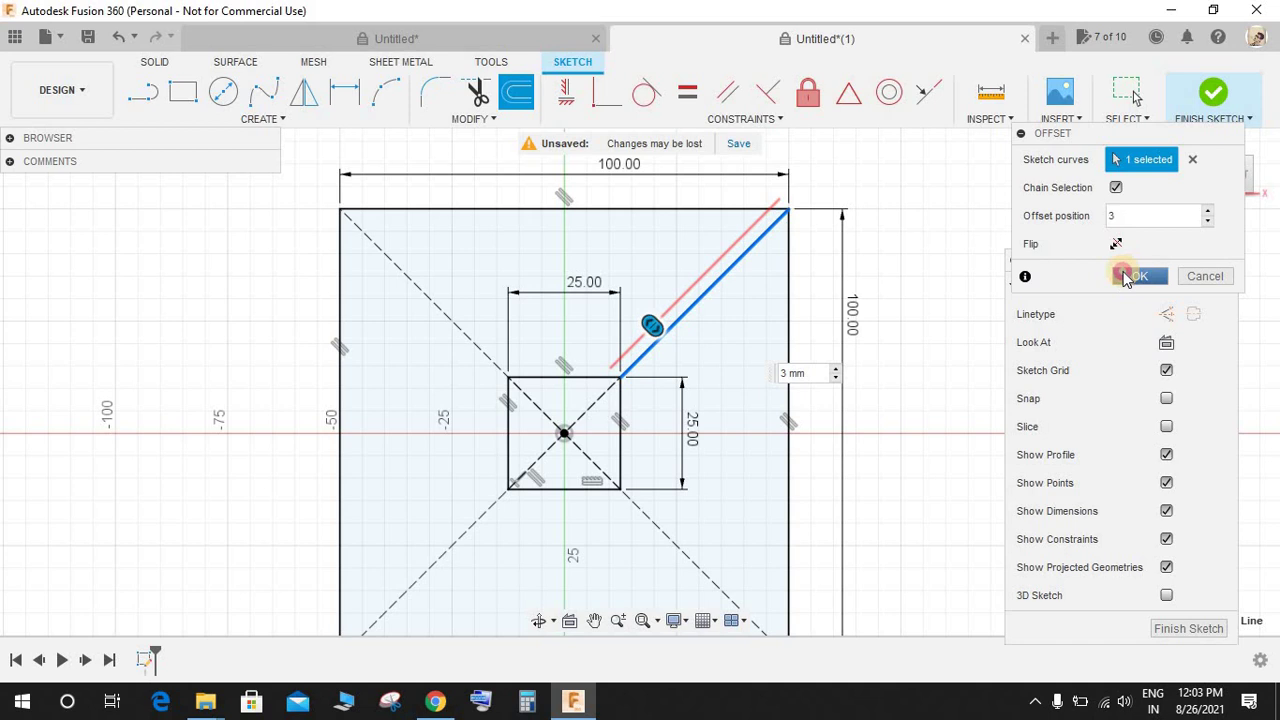
Step: Try a second offset of the diagonal, then undo the unwanted 8 mm result
click(517, 92)
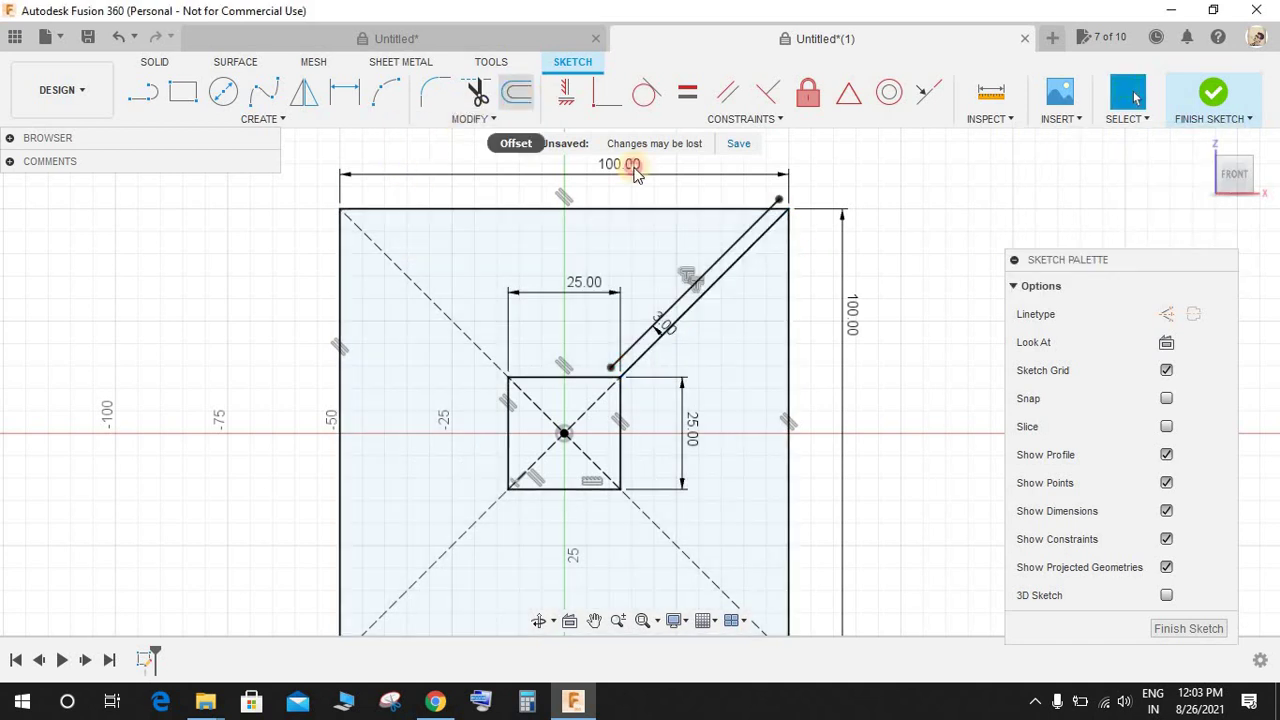
click(688, 307)
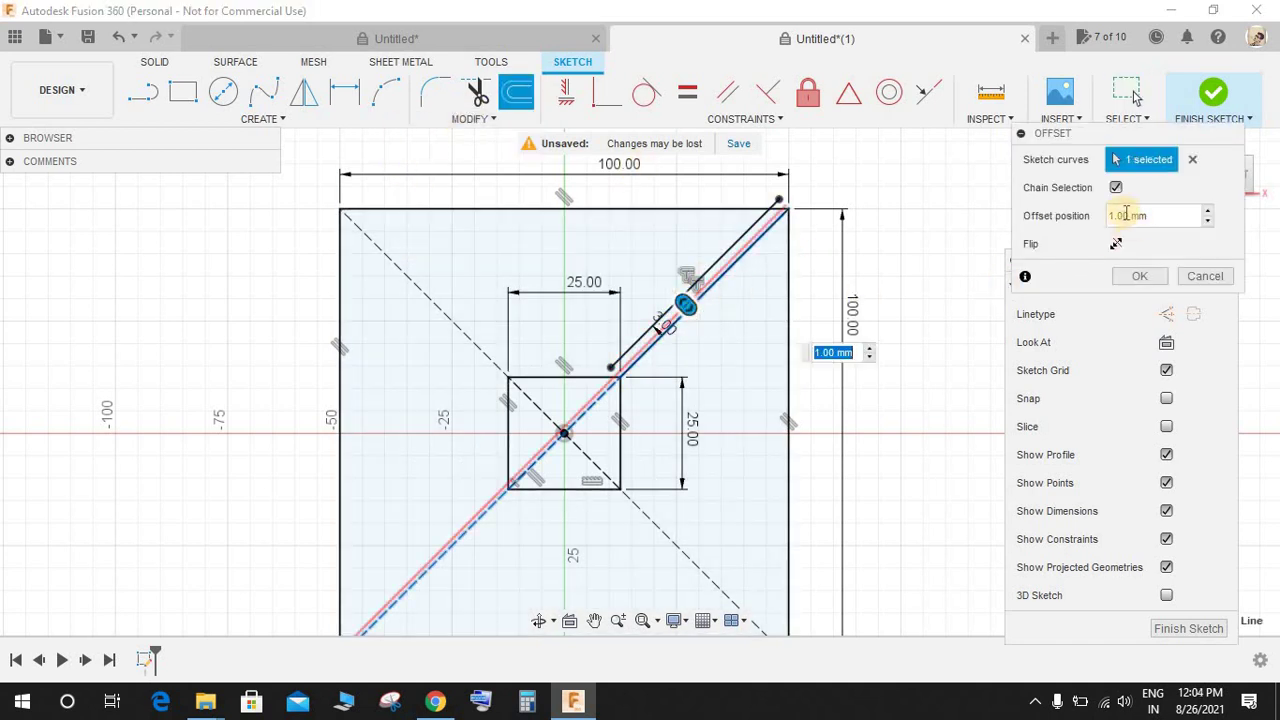
click(1190, 162)
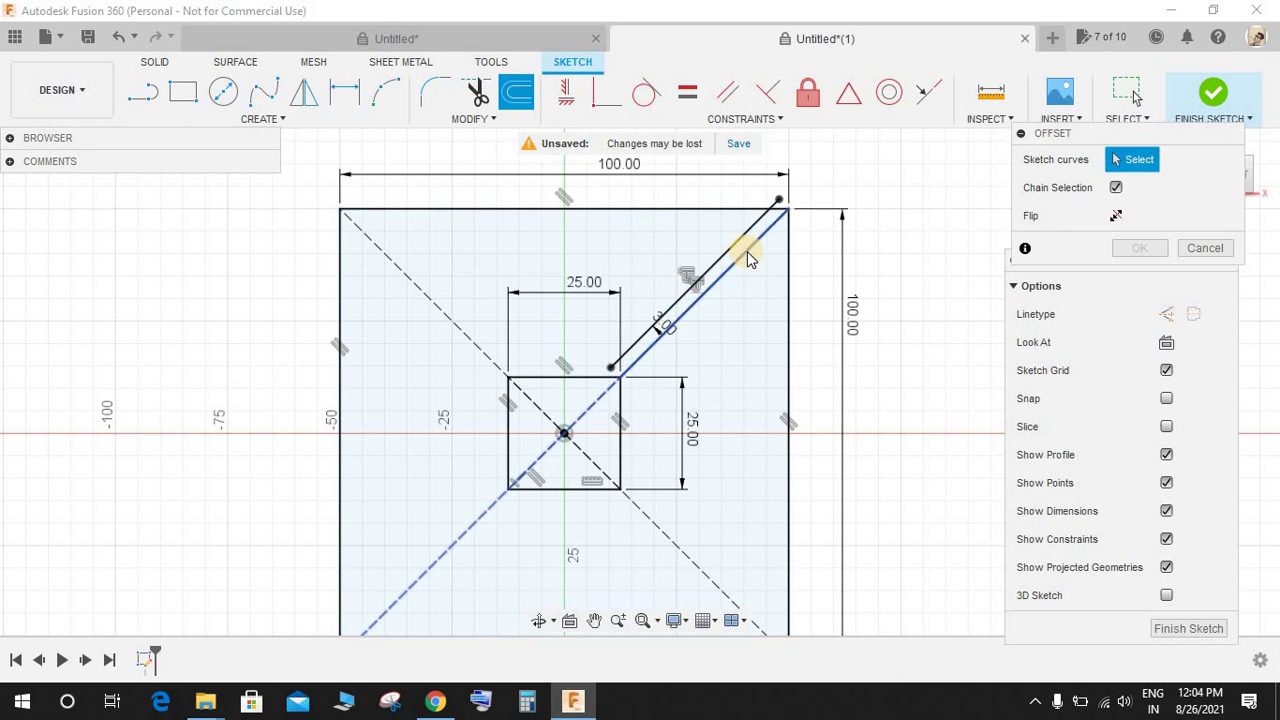
click(713, 310)
click(1189, 161)
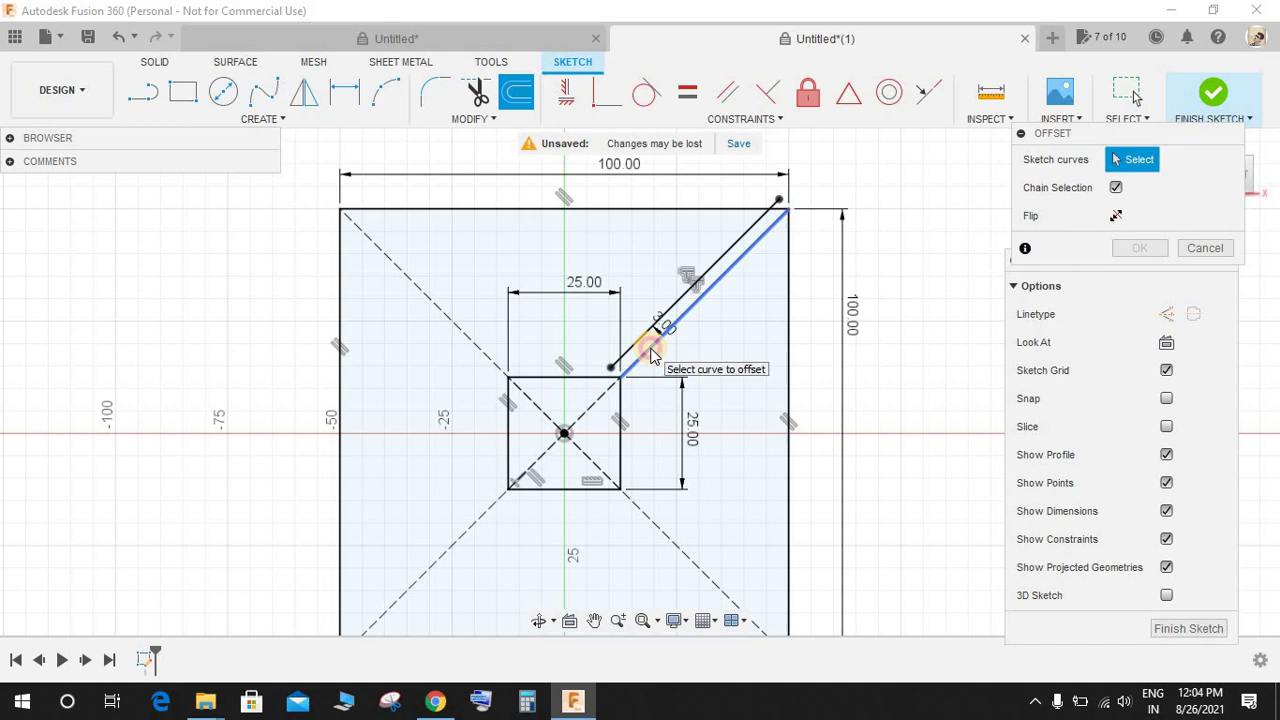
click(650, 355)
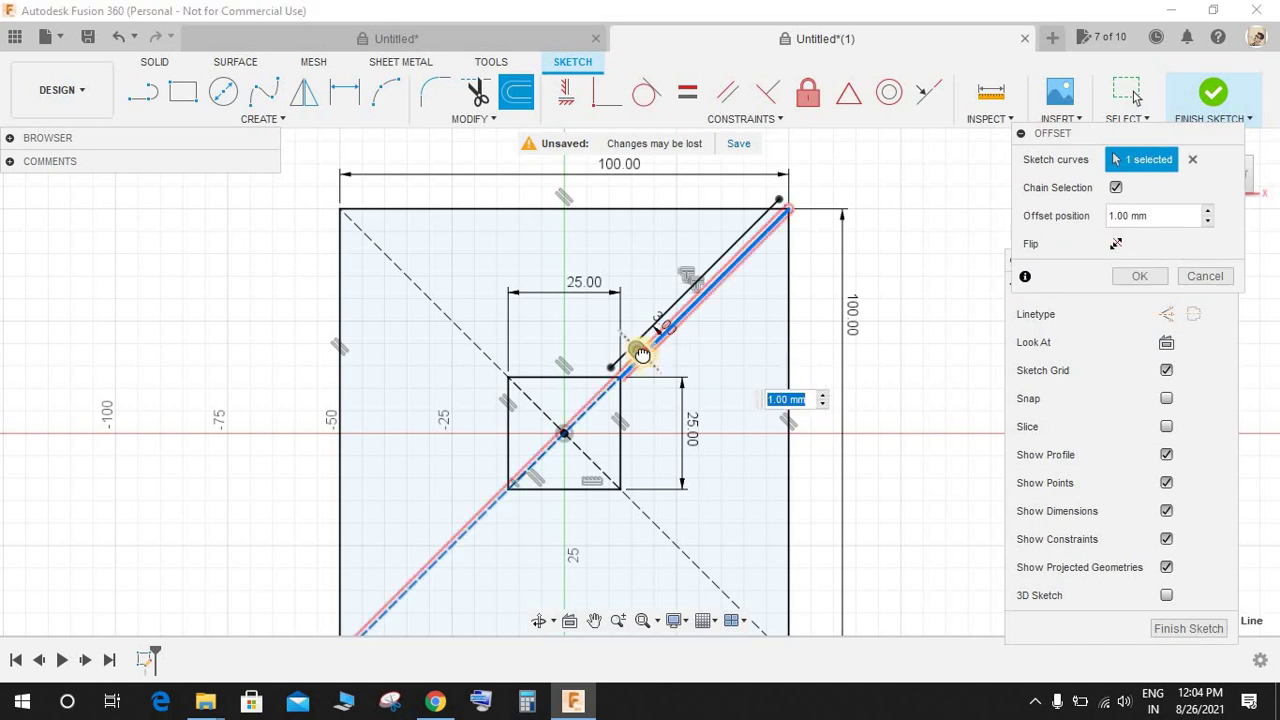
drag(642, 354, 667, 380)
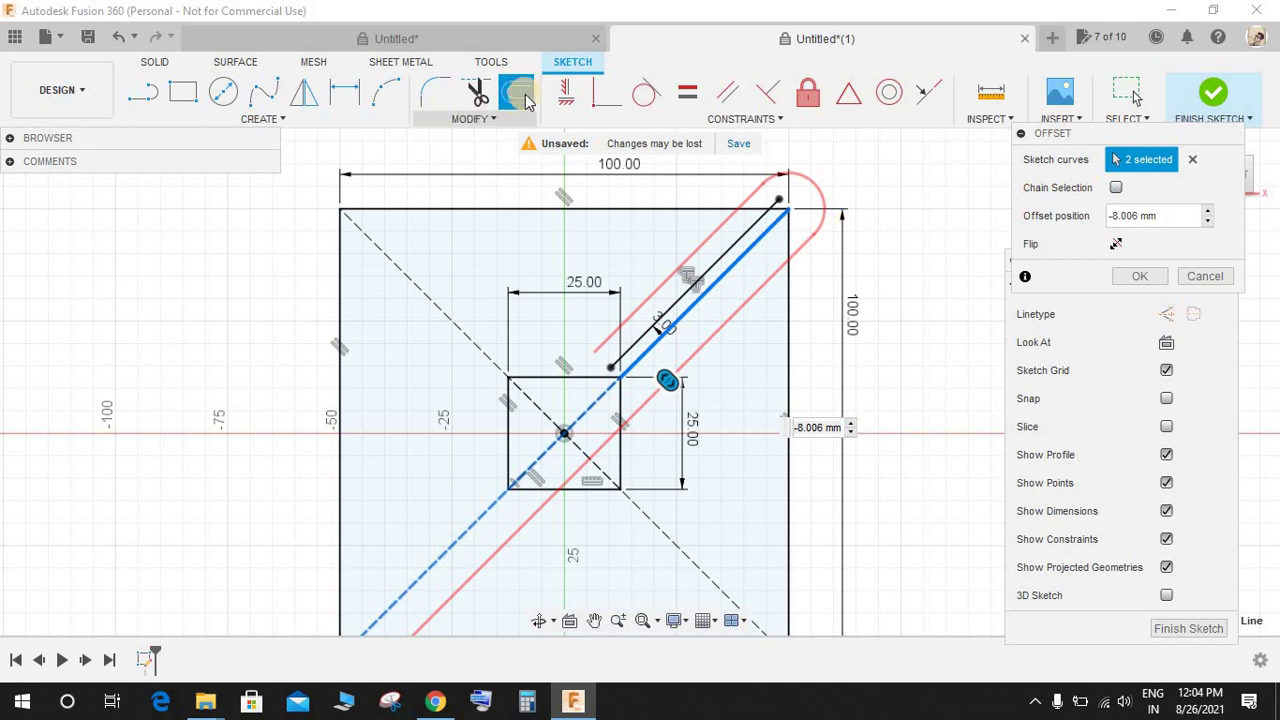
click(515, 91)
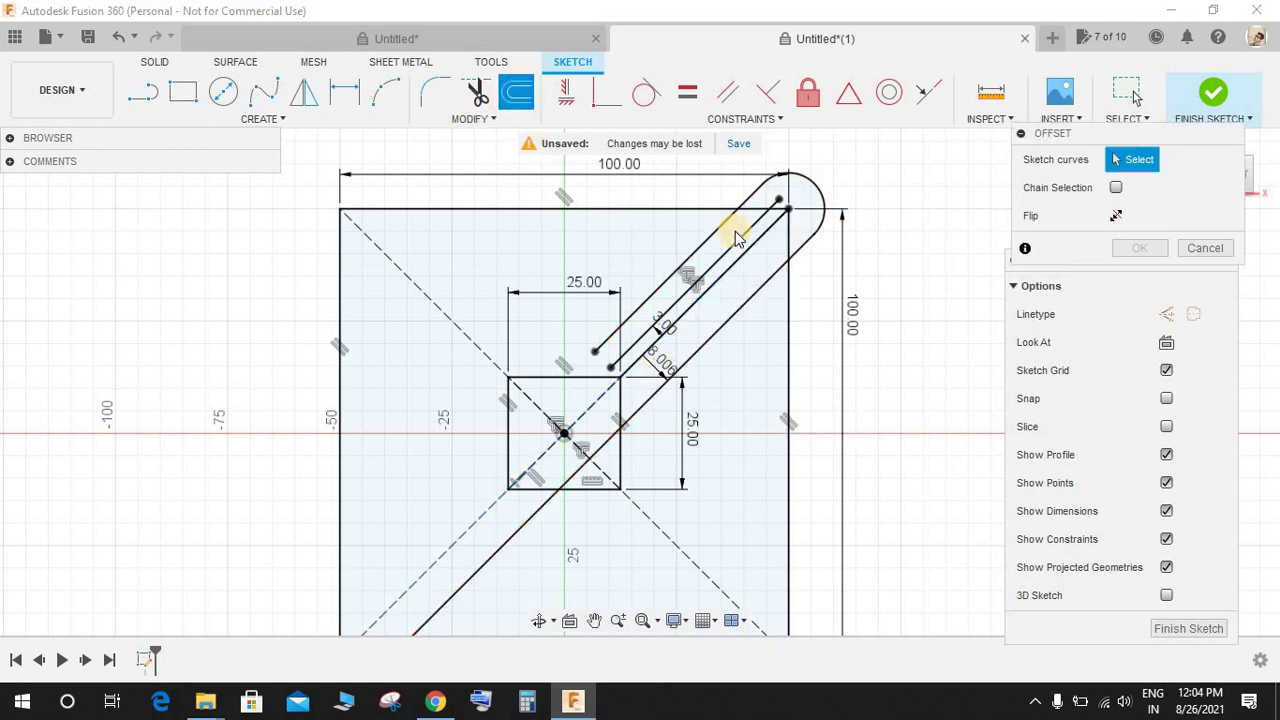
key(Escape)
key(ctrl+z)
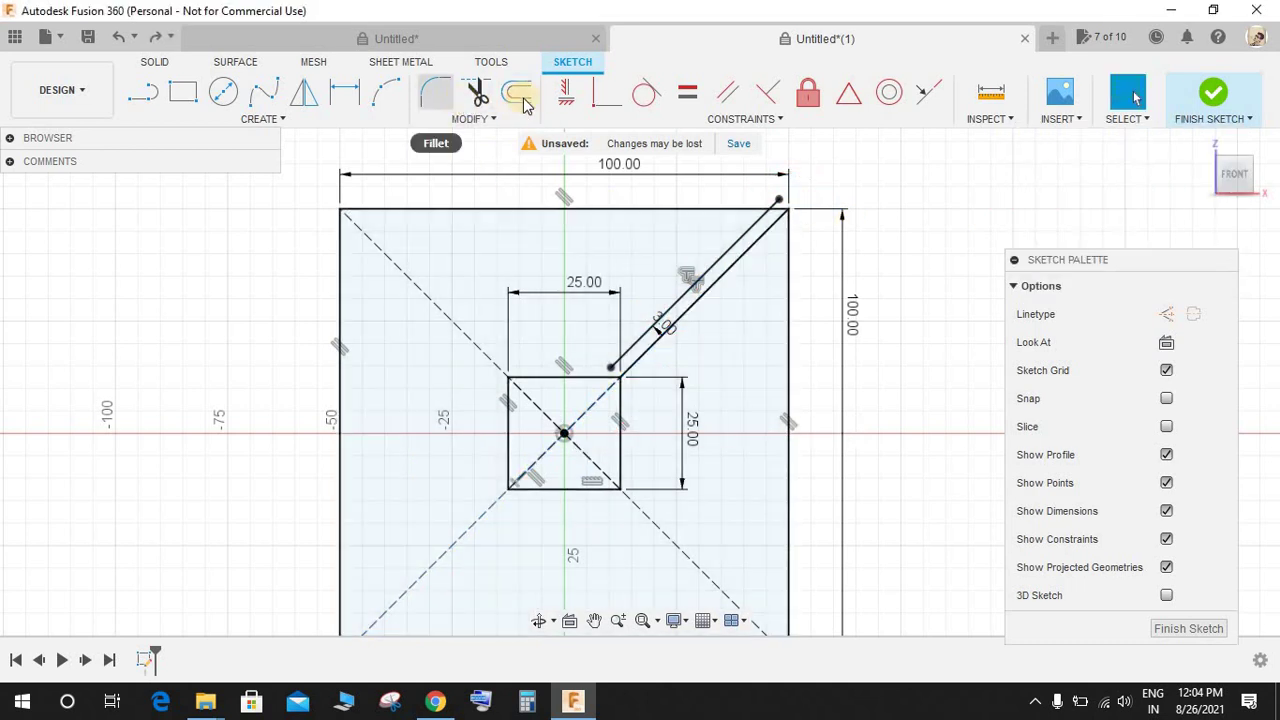
Step: Offset the diagonal by -3 mm to the other side
click(525, 100)
click(642, 340)
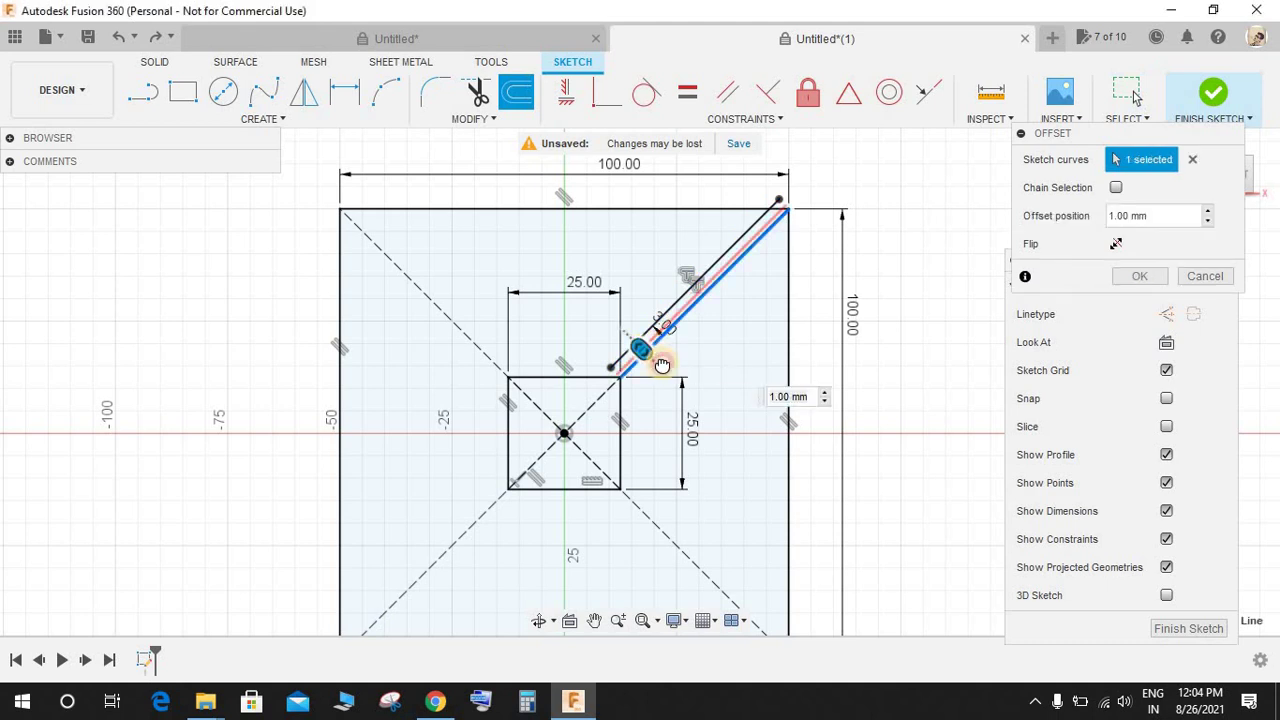
drag(662, 365, 680, 384)
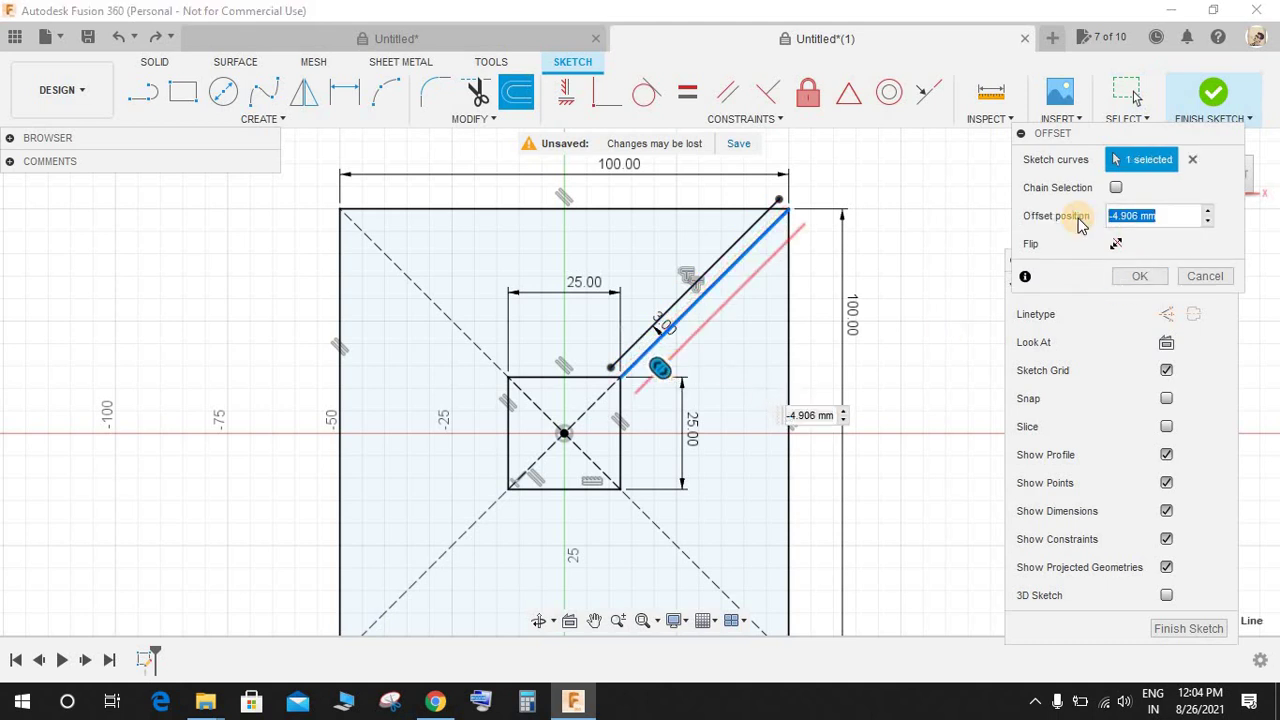
text(-3)
key(Return)
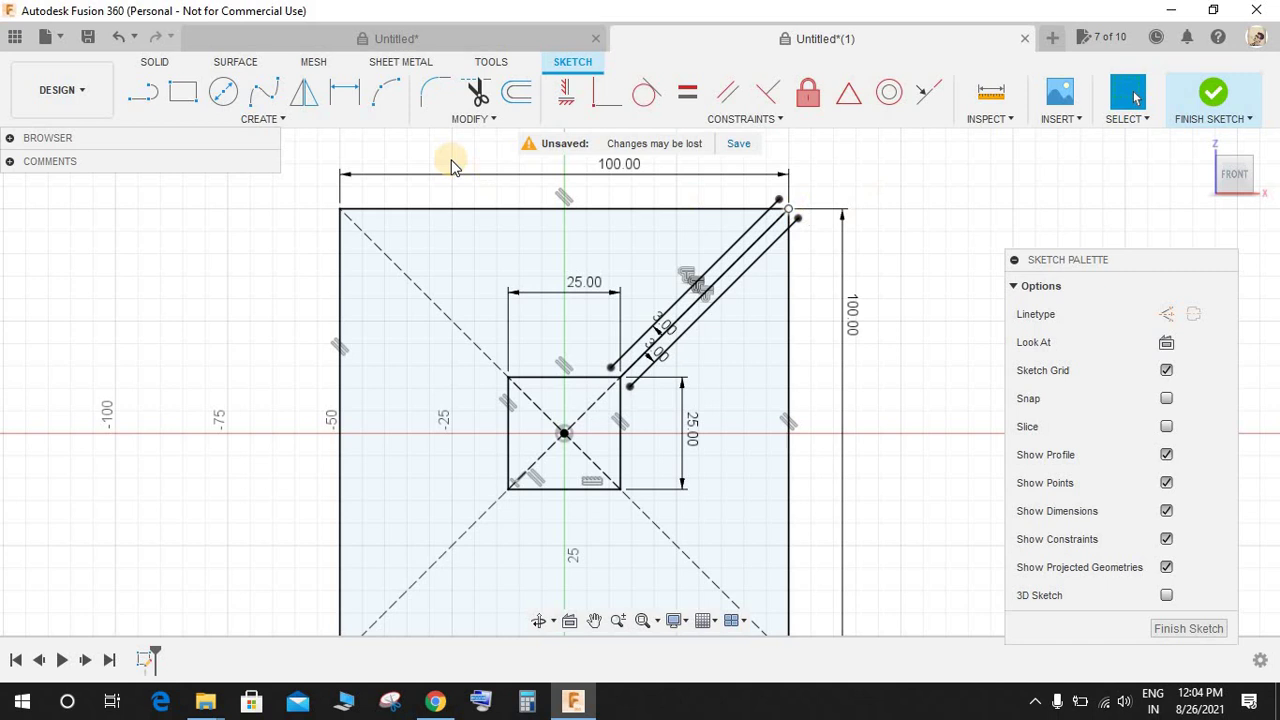
Step: Extend the lower offset line of the diagonal until it reaches the central 25 mm square
click(452, 119)
click(468, 200)
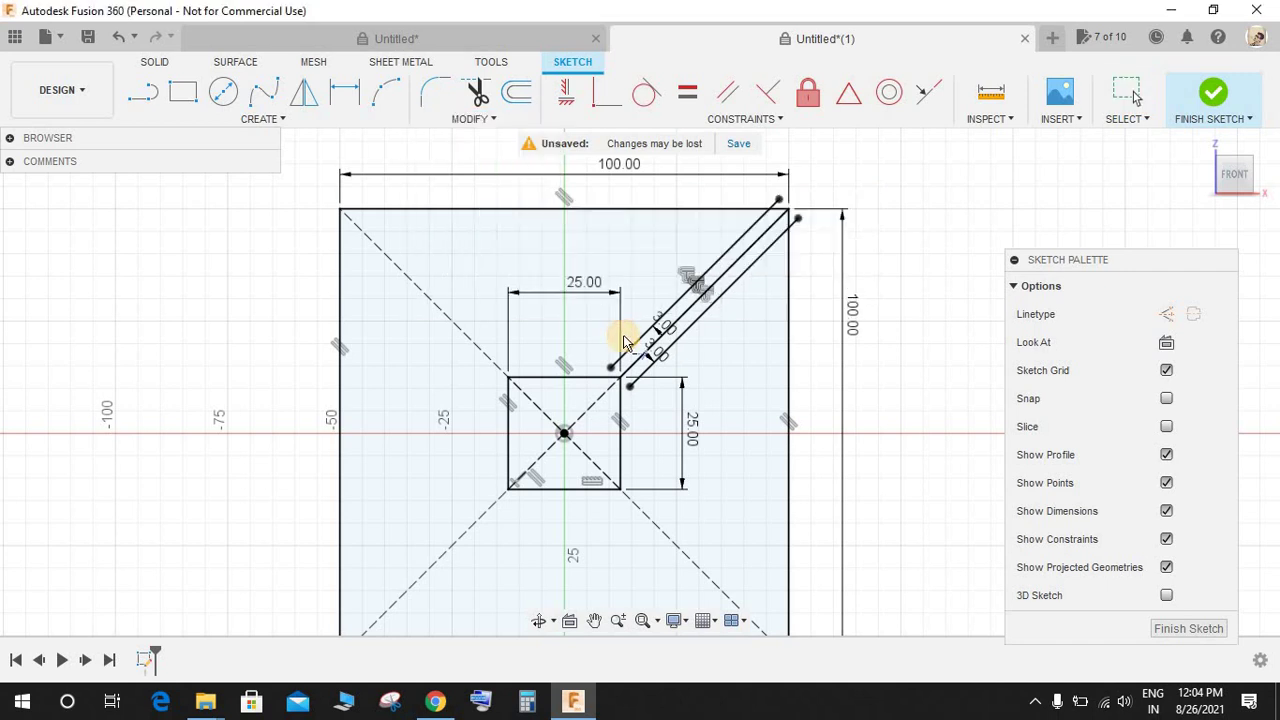
click(651, 363)
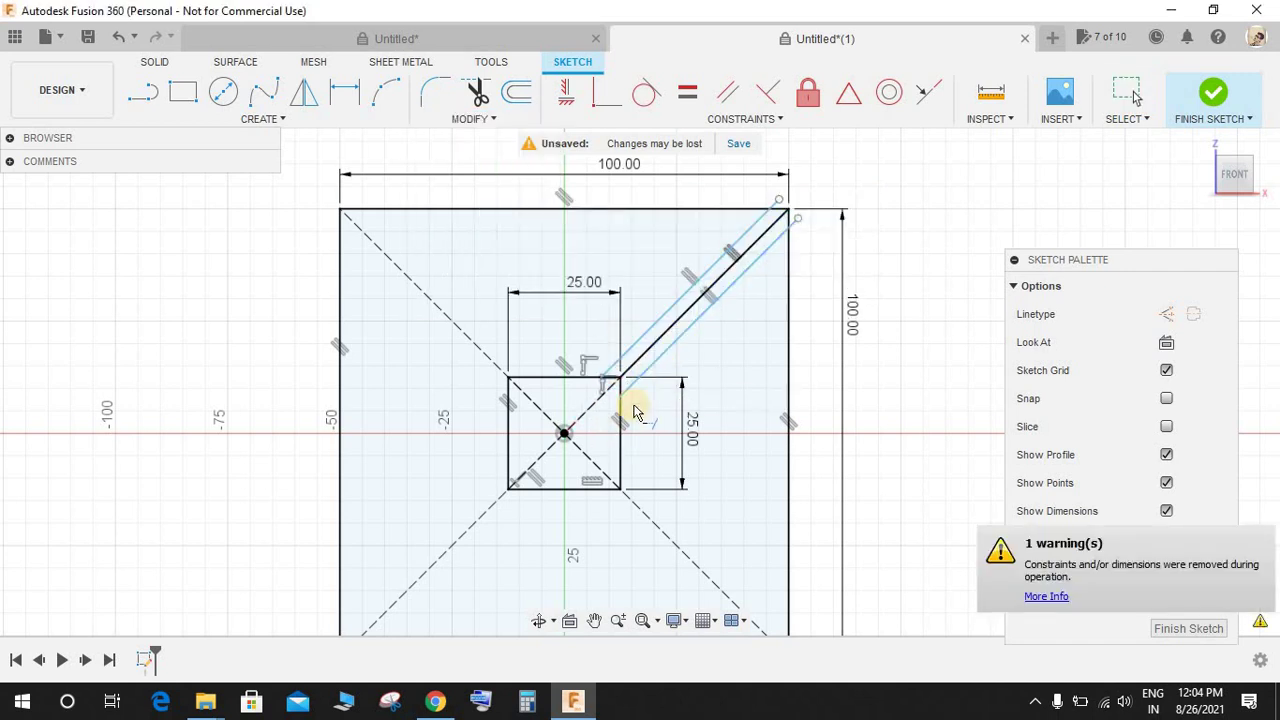
scroll(632, 400, up, 1)
scroll(620, 400, up, 1)
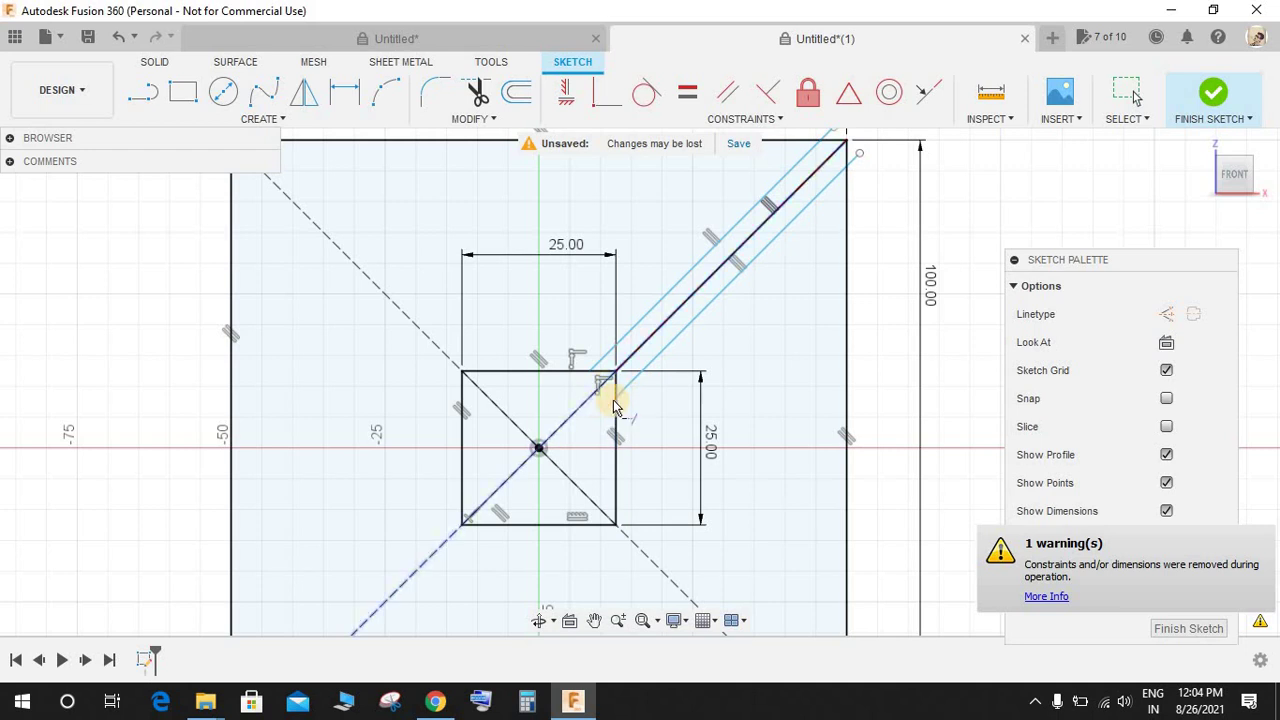
scroll(665, 383, down, 2)
scroll(818, 206, down, 1)
scroll(810, 210, up, 2)
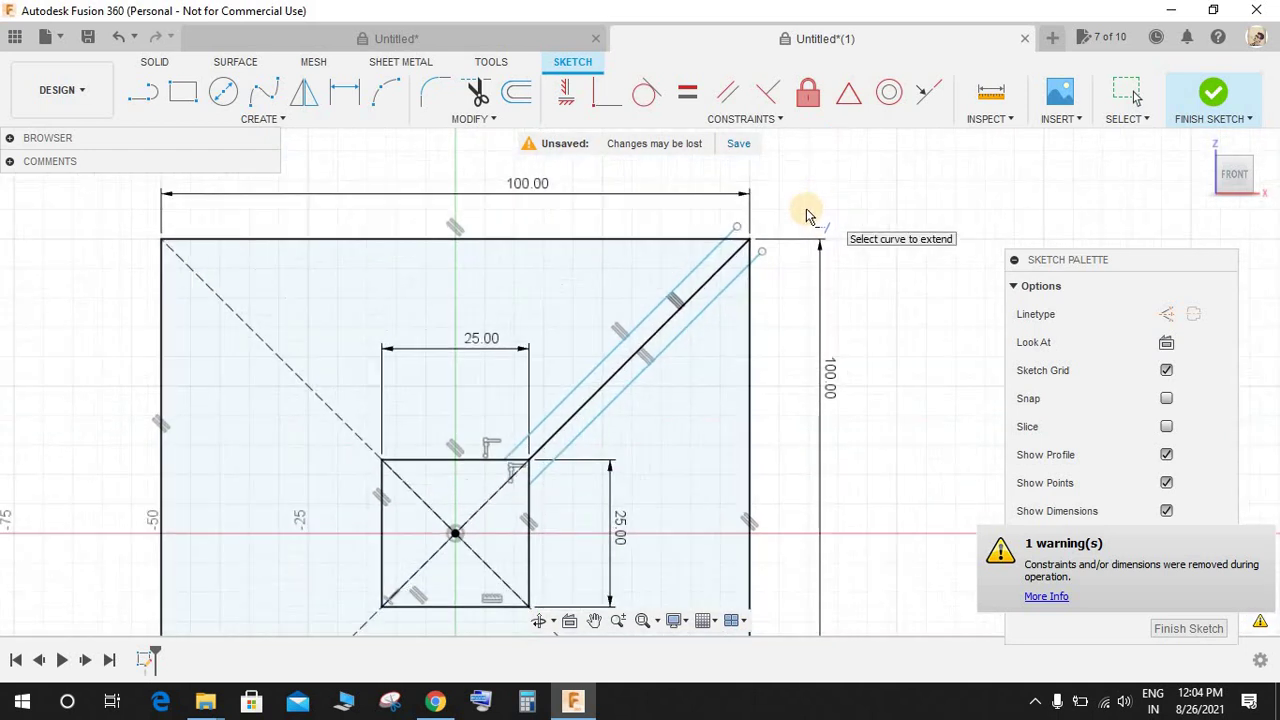
key(Escape)
scroll(792, 266, down, 2)
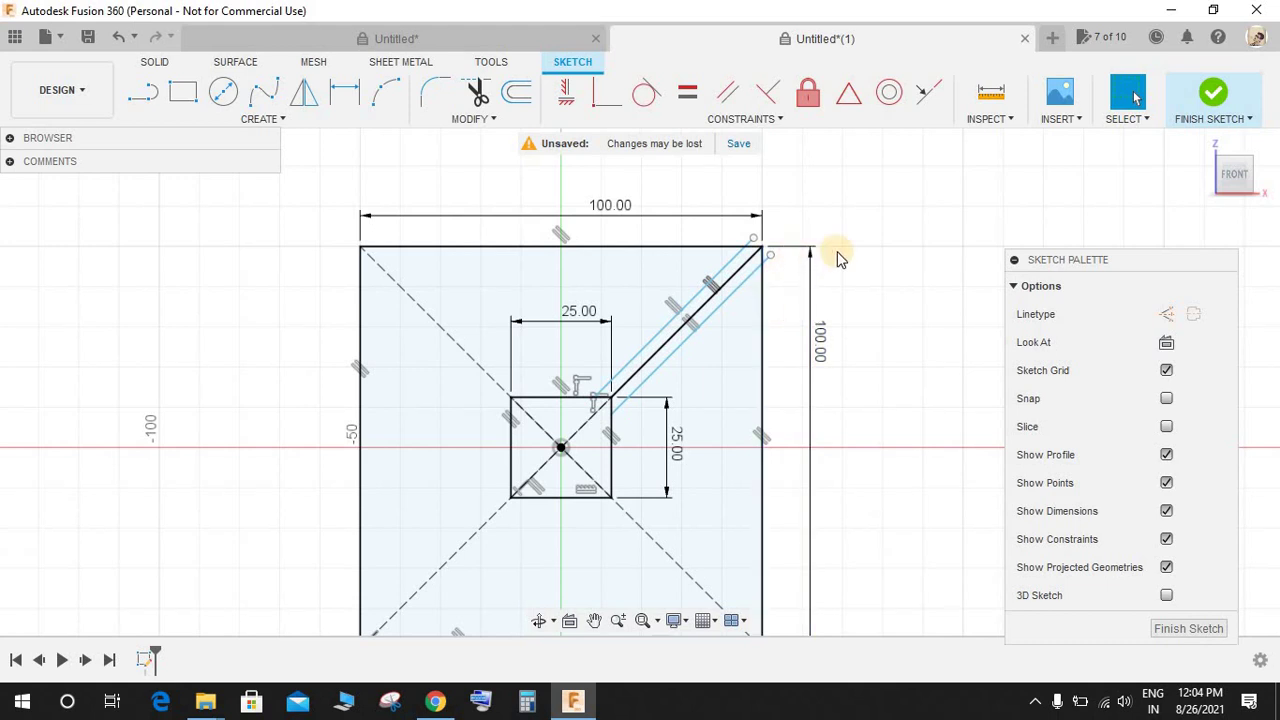
Step: Offset the chained outer 100 mm square inward by -8 mm
click(533, 104)
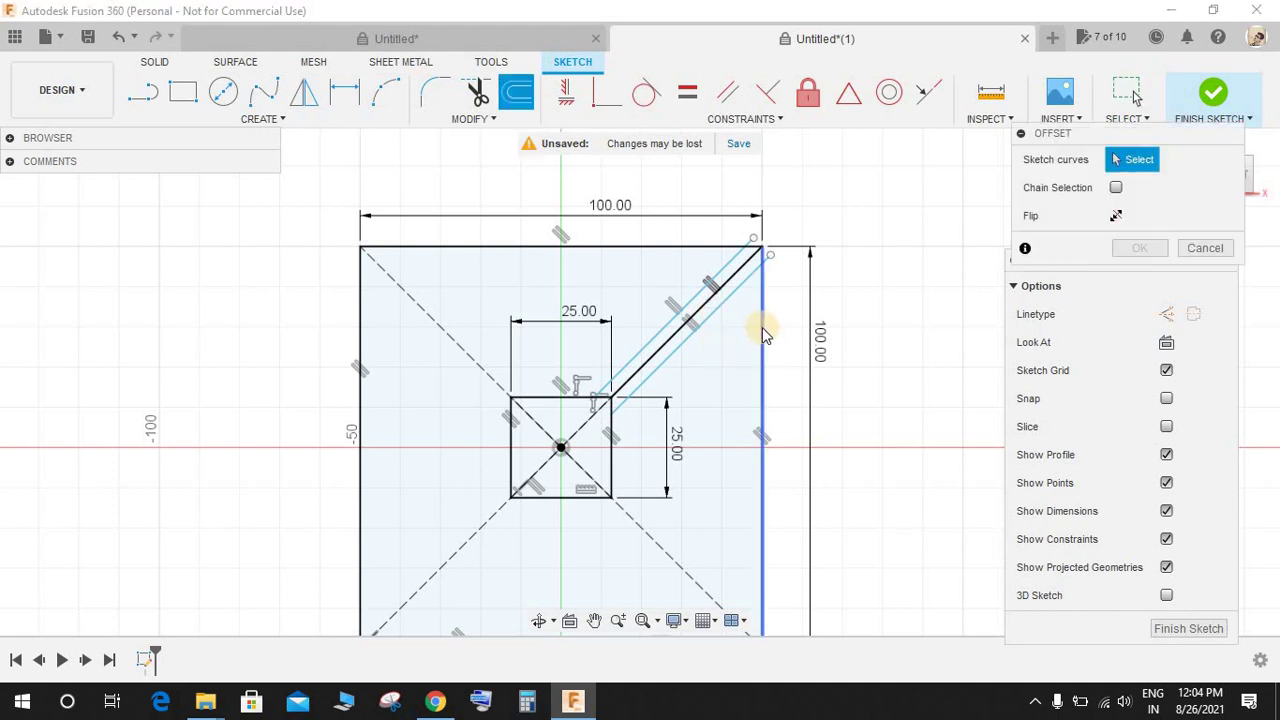
click(762, 327)
click(1116, 187)
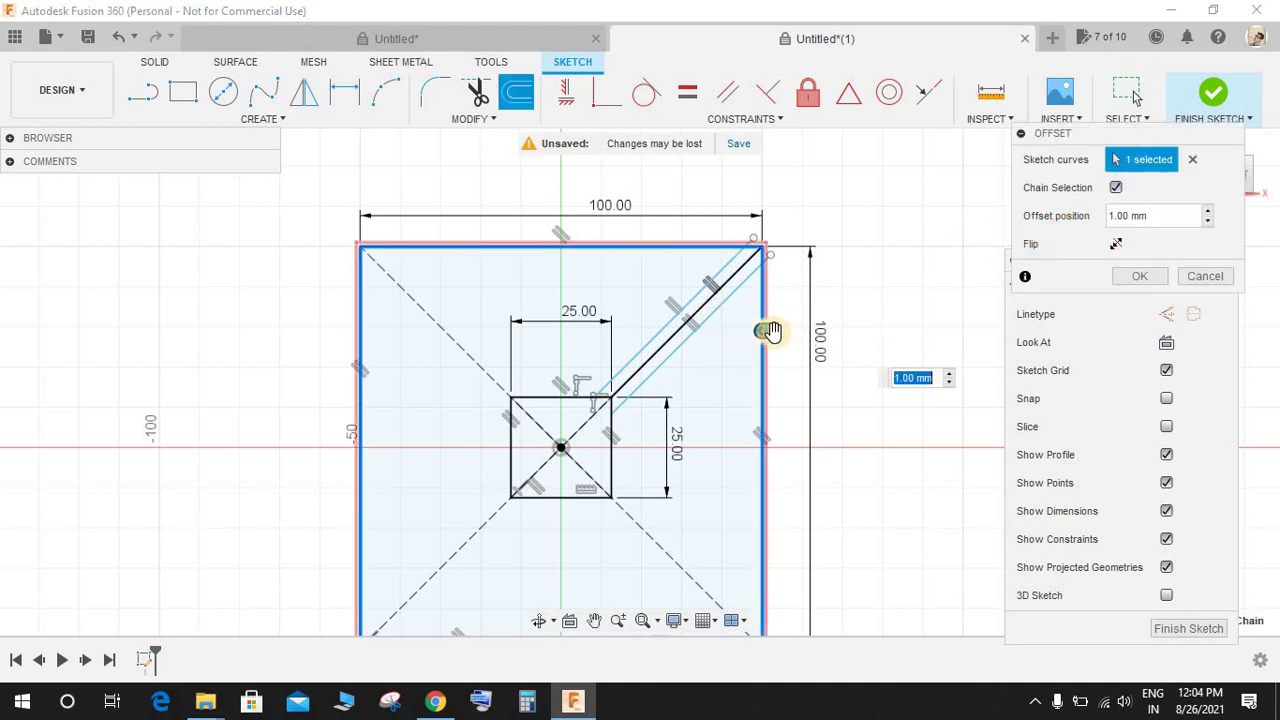
drag(761, 332, 736, 331)
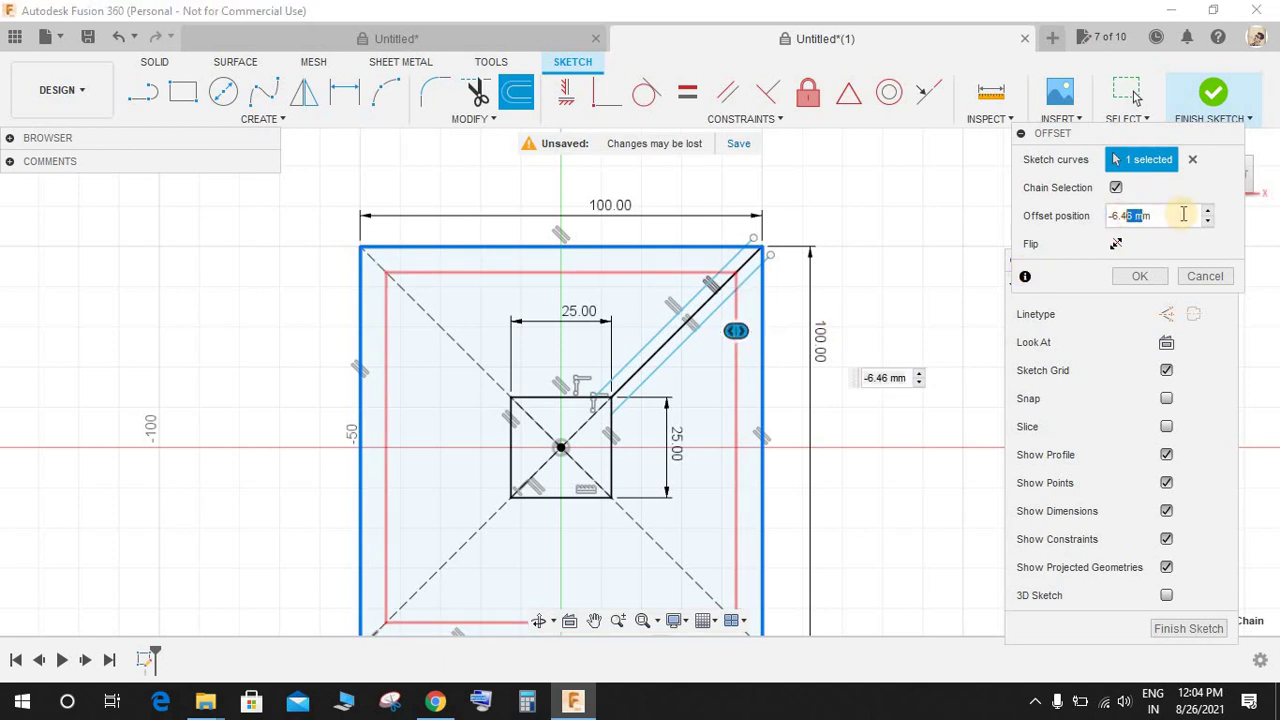
key(BackSpace)
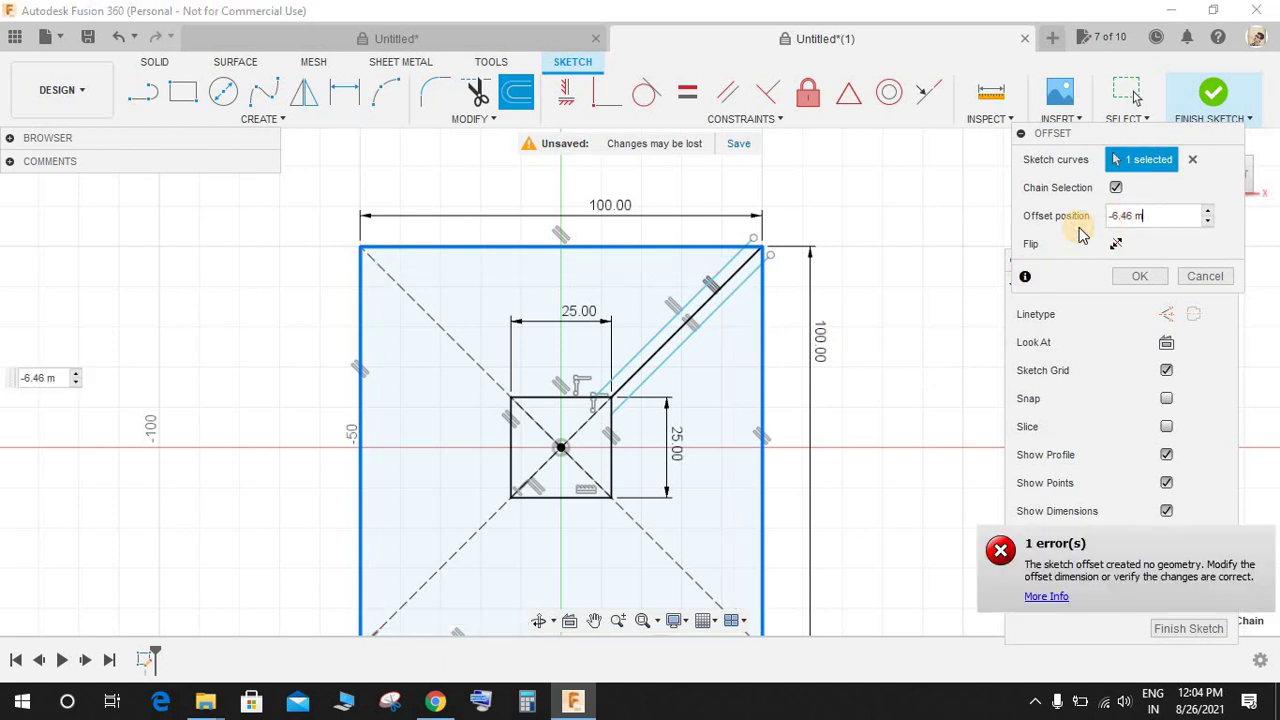
text(-8)
key(Return)
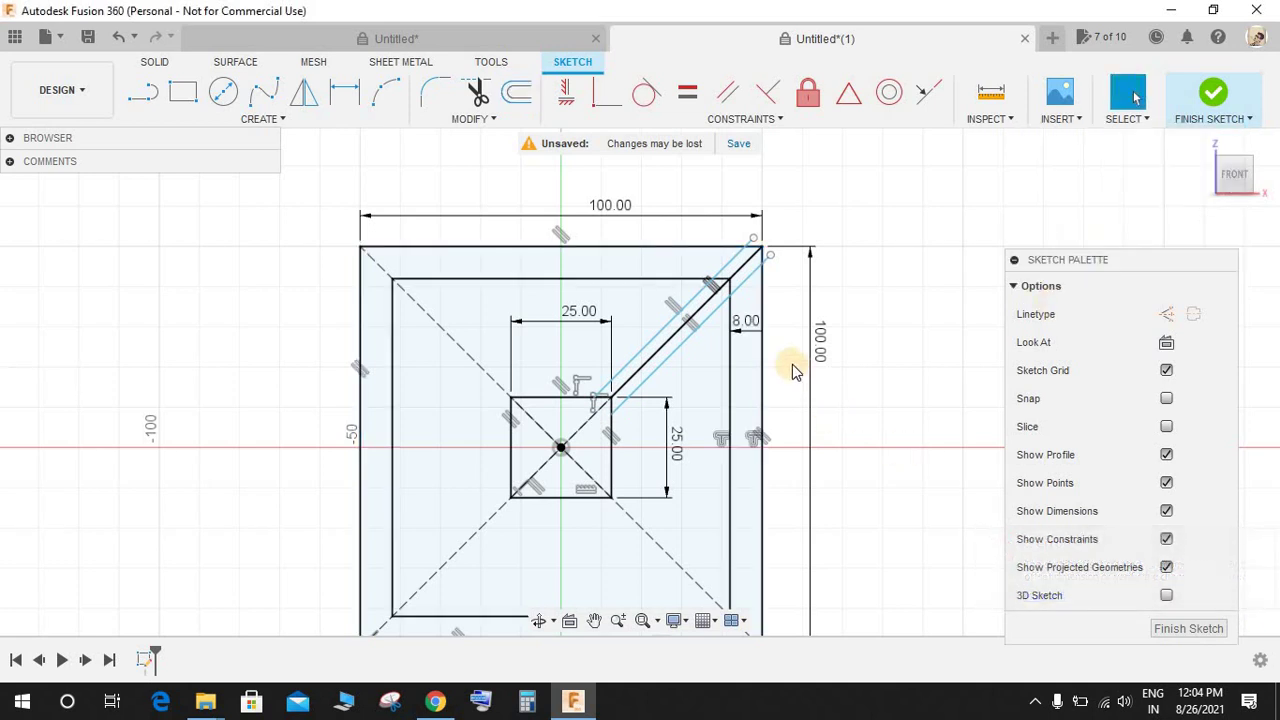
scroll(818, 300, up, 2)
key(t)
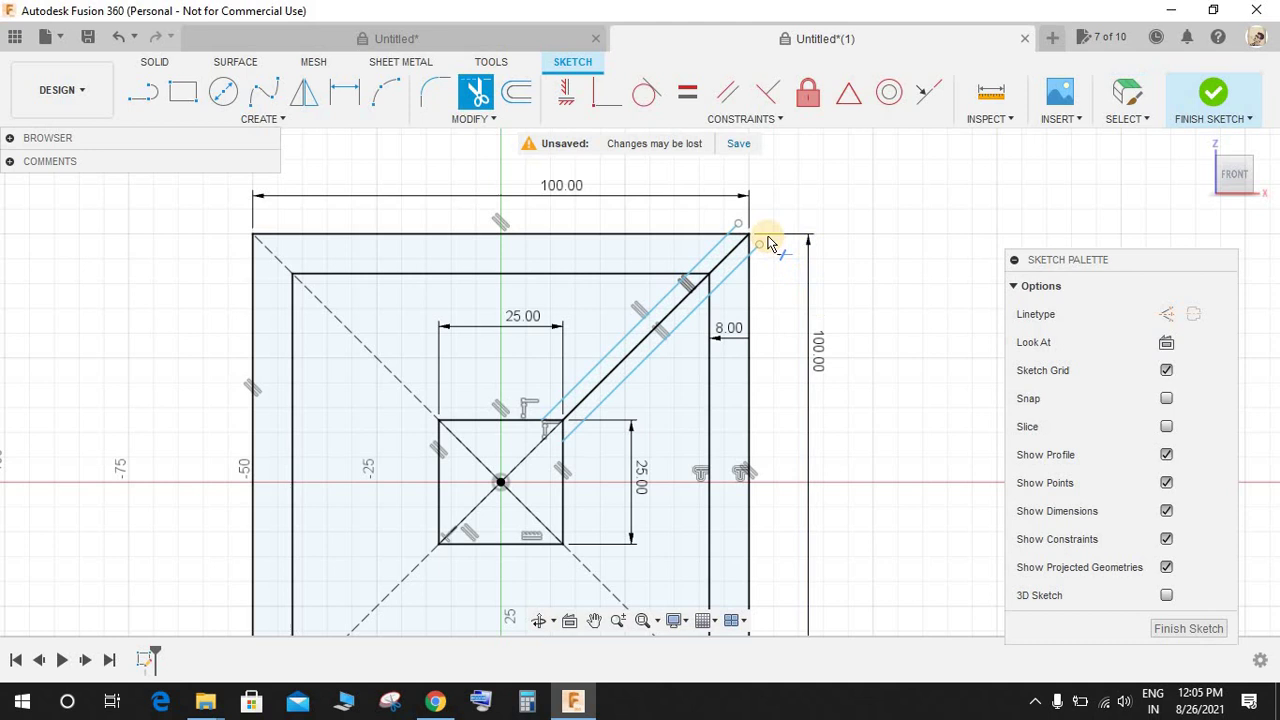
scroll(760, 250, up, 2)
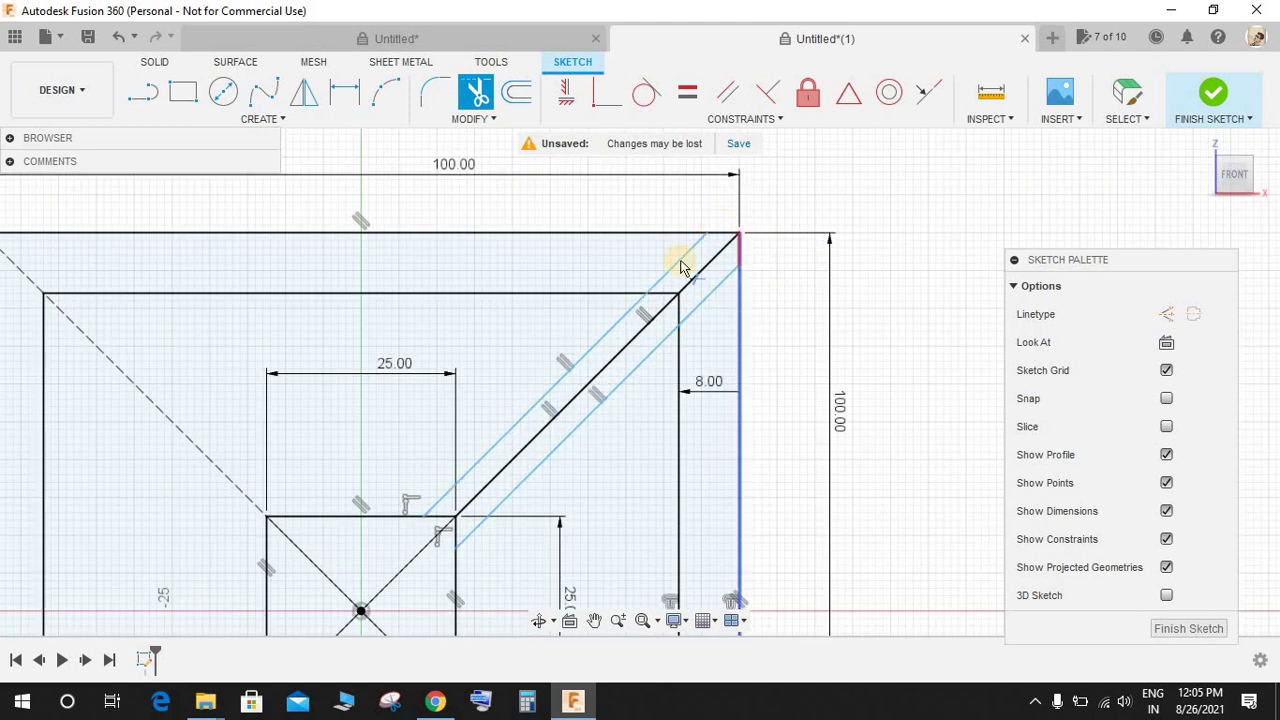
scroll(541, 281, up, 2)
scroll(368, 308, down, 5)
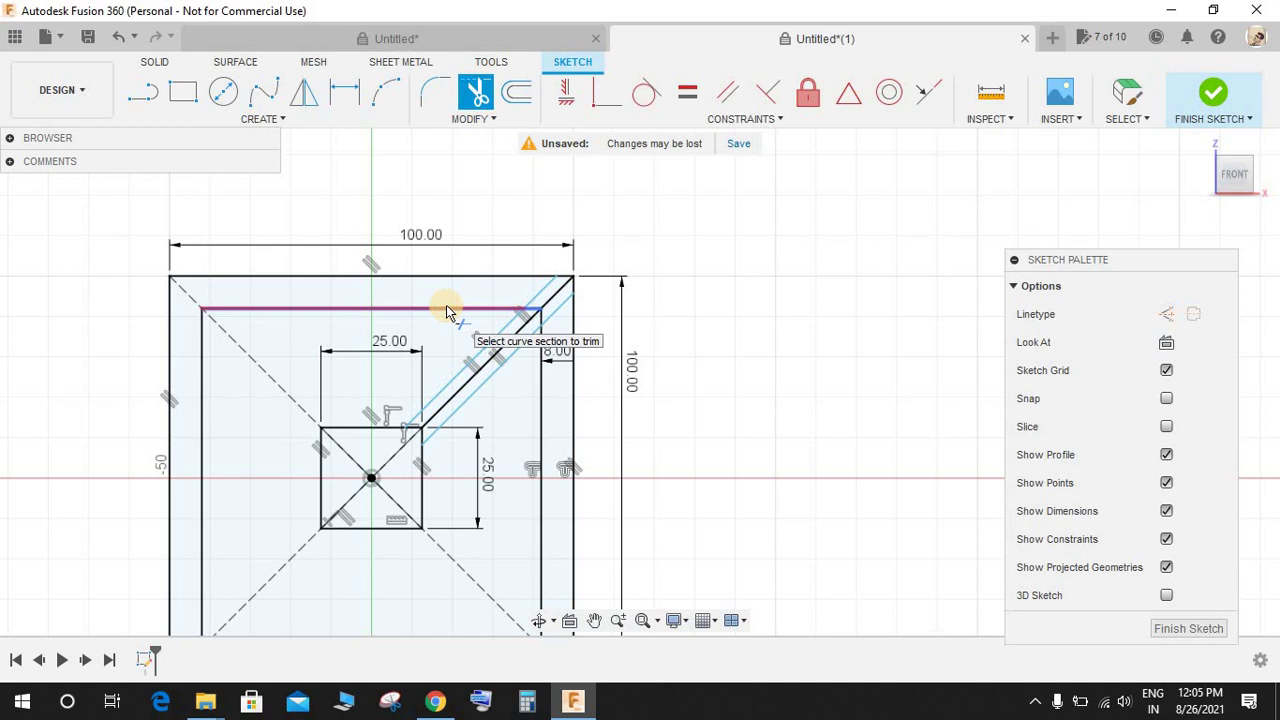
key(Escape)
drag(741, 311, 741, 310)
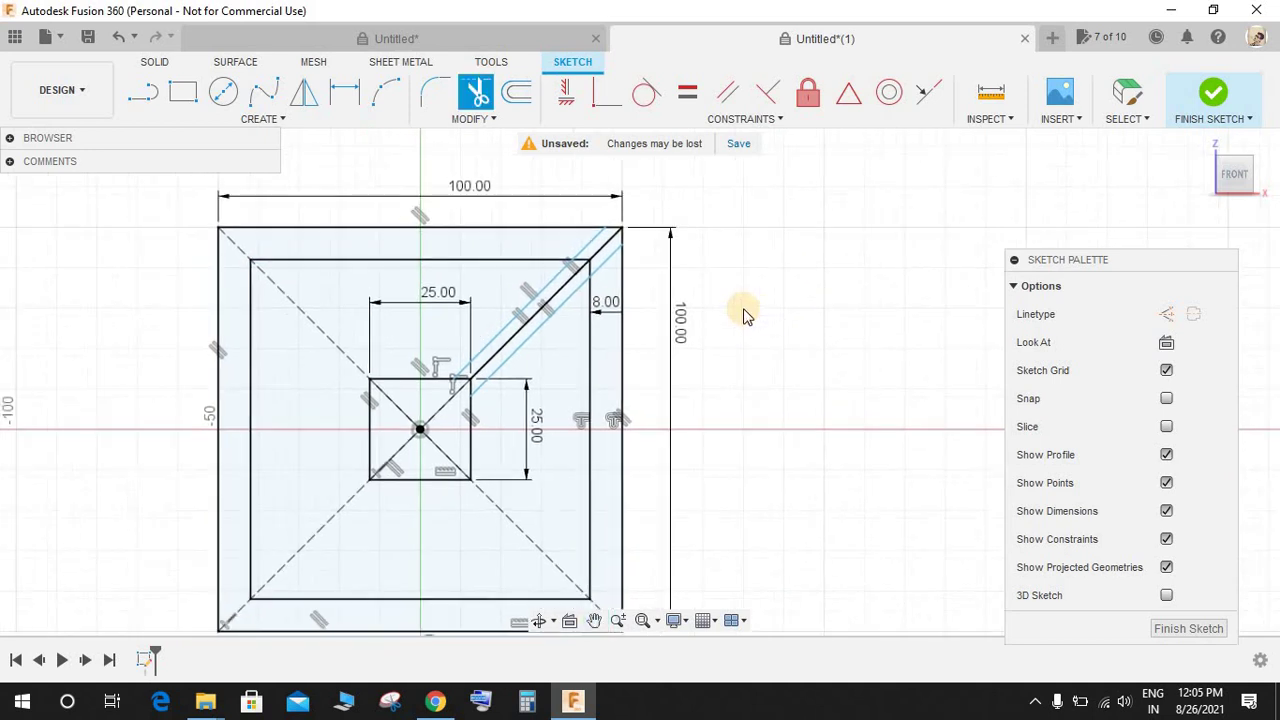
key(Escape)
Step: Draw a short line from the inner square's right edge to the outer square's edge
key(l)
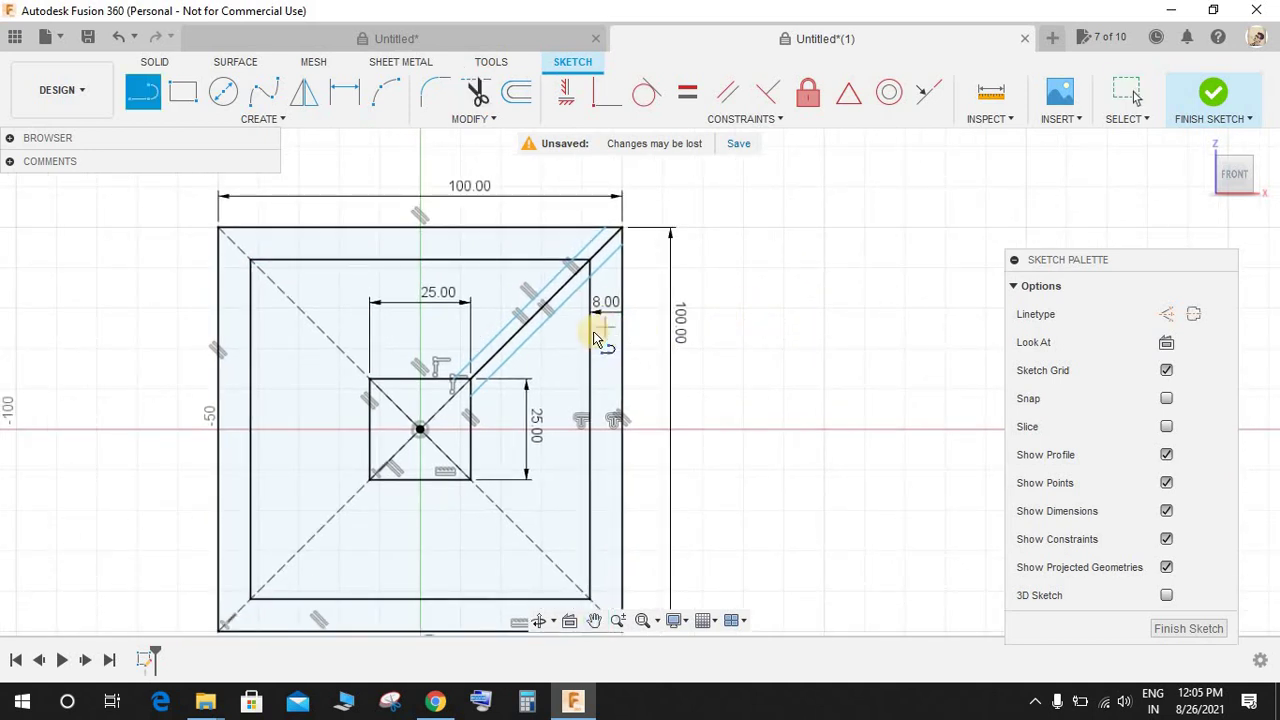
click(591, 337)
click(622, 337)
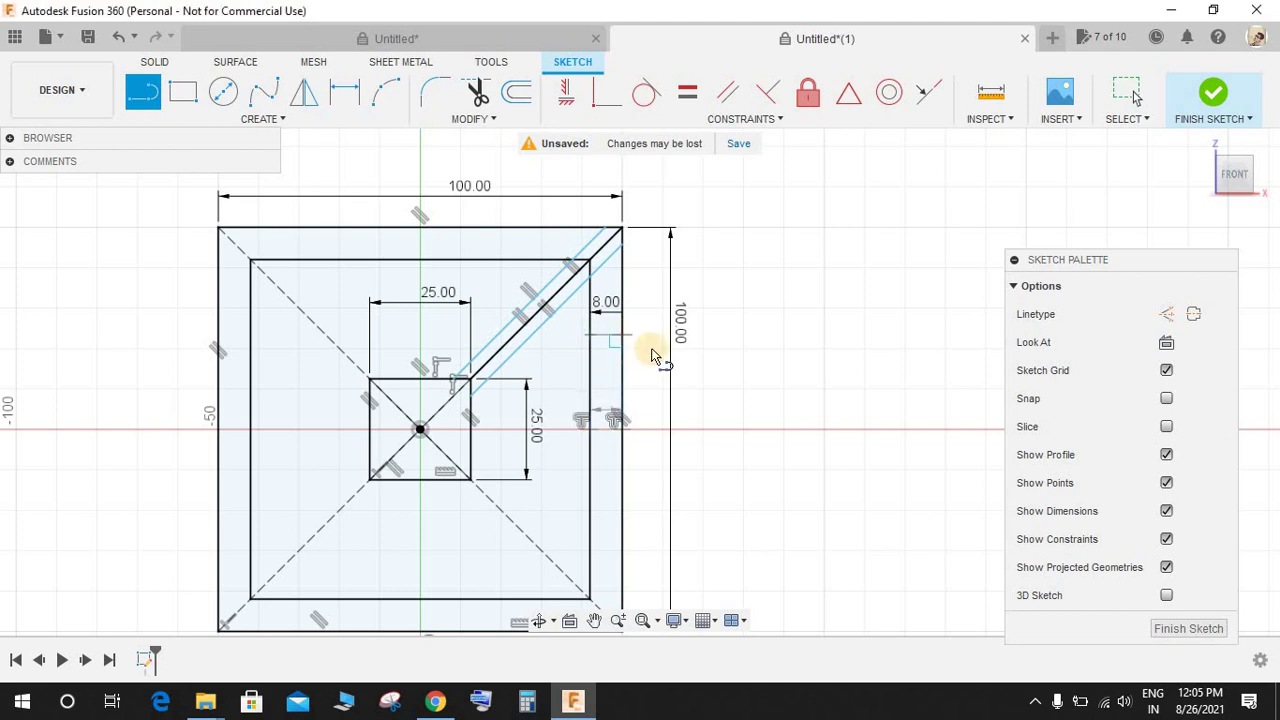
key(Escape)
Step: Dimension the short line 25 mm above the small square's centre
key(d)
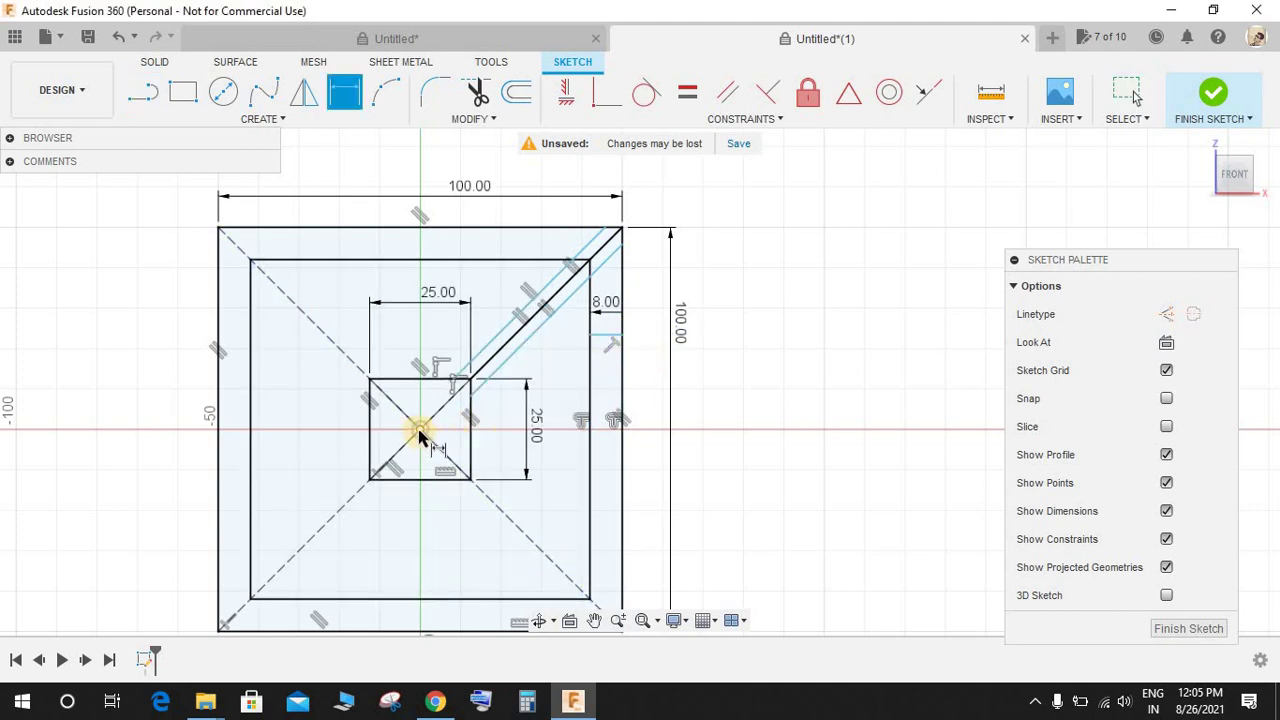
click(419, 431)
click(605, 340)
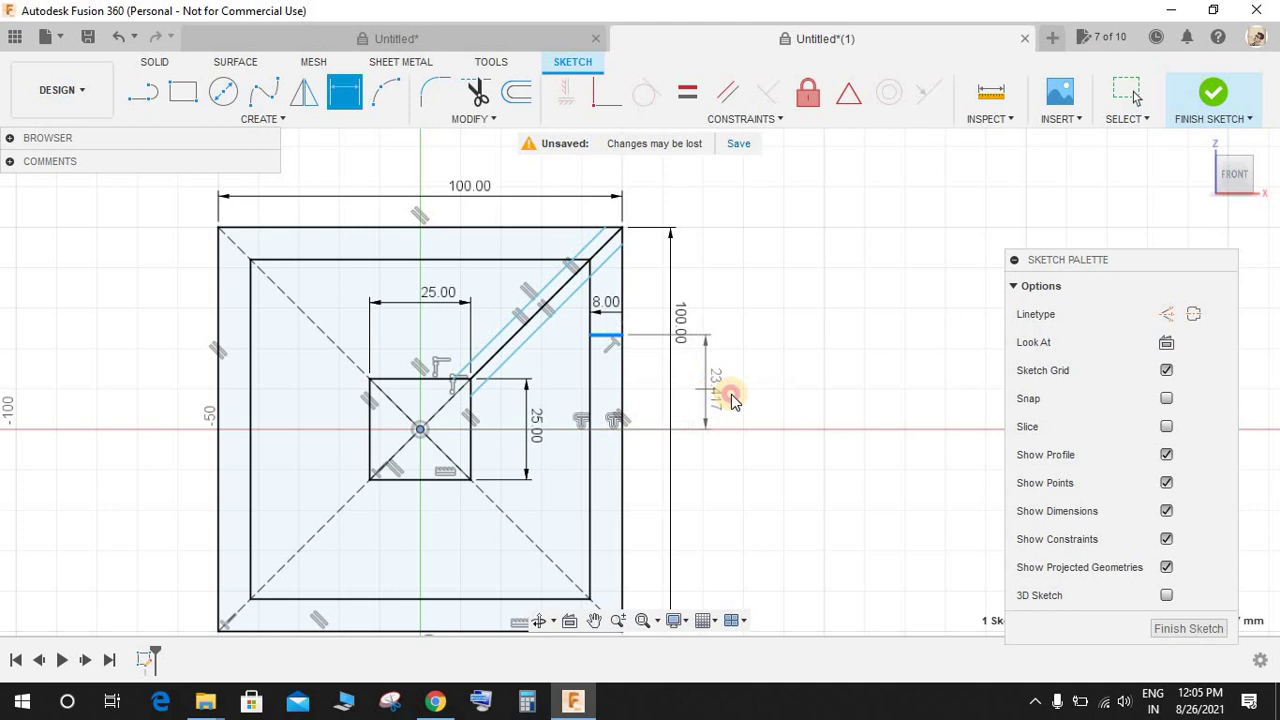
click(731, 398)
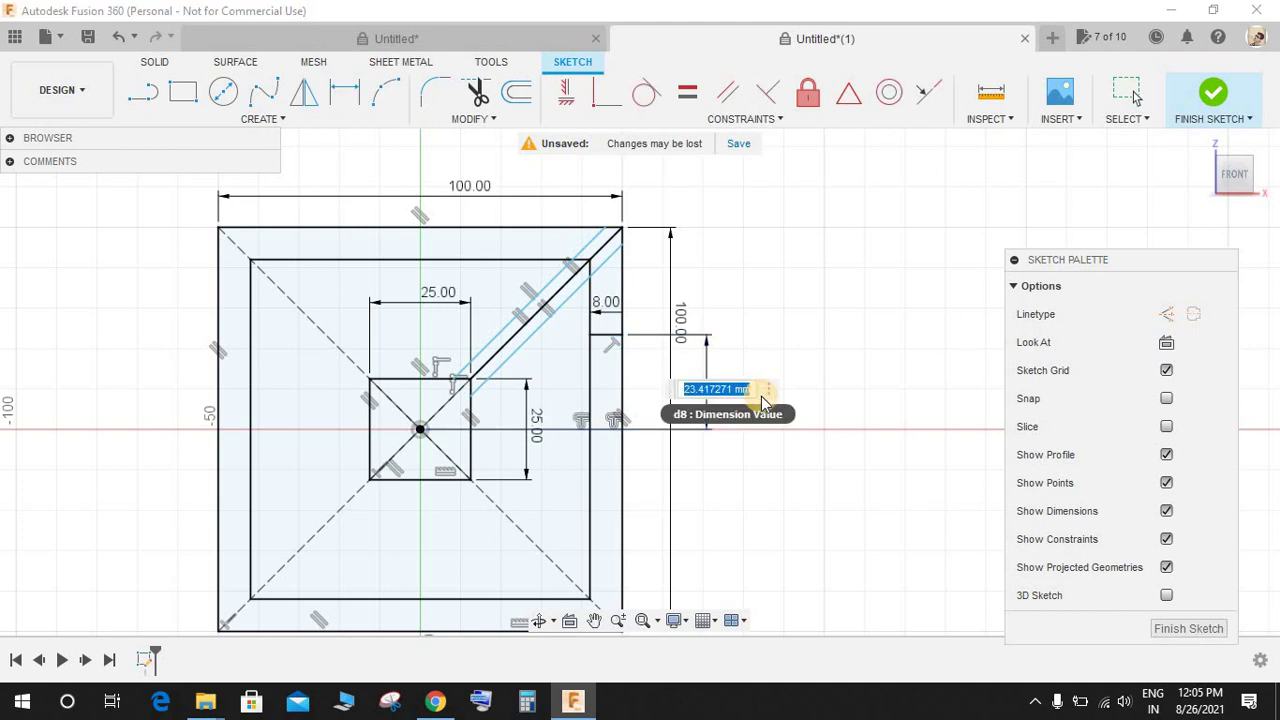
text(25)
key(Return)
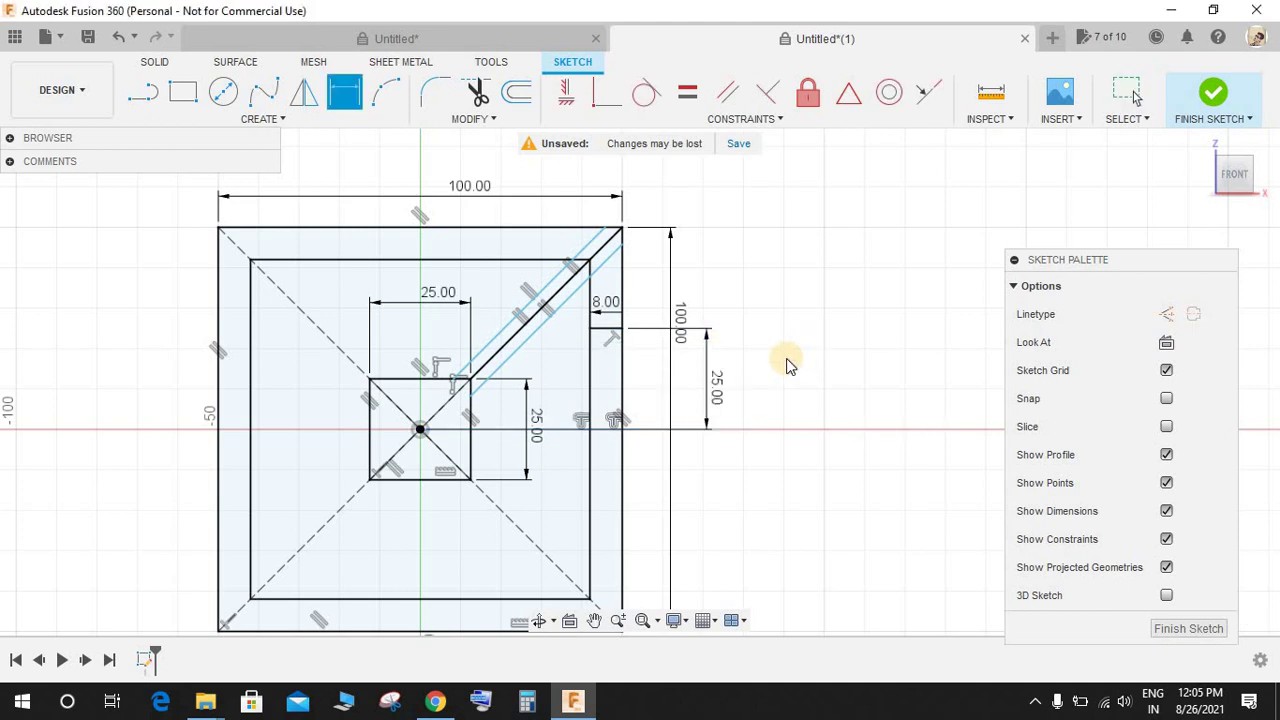
key(Escape)
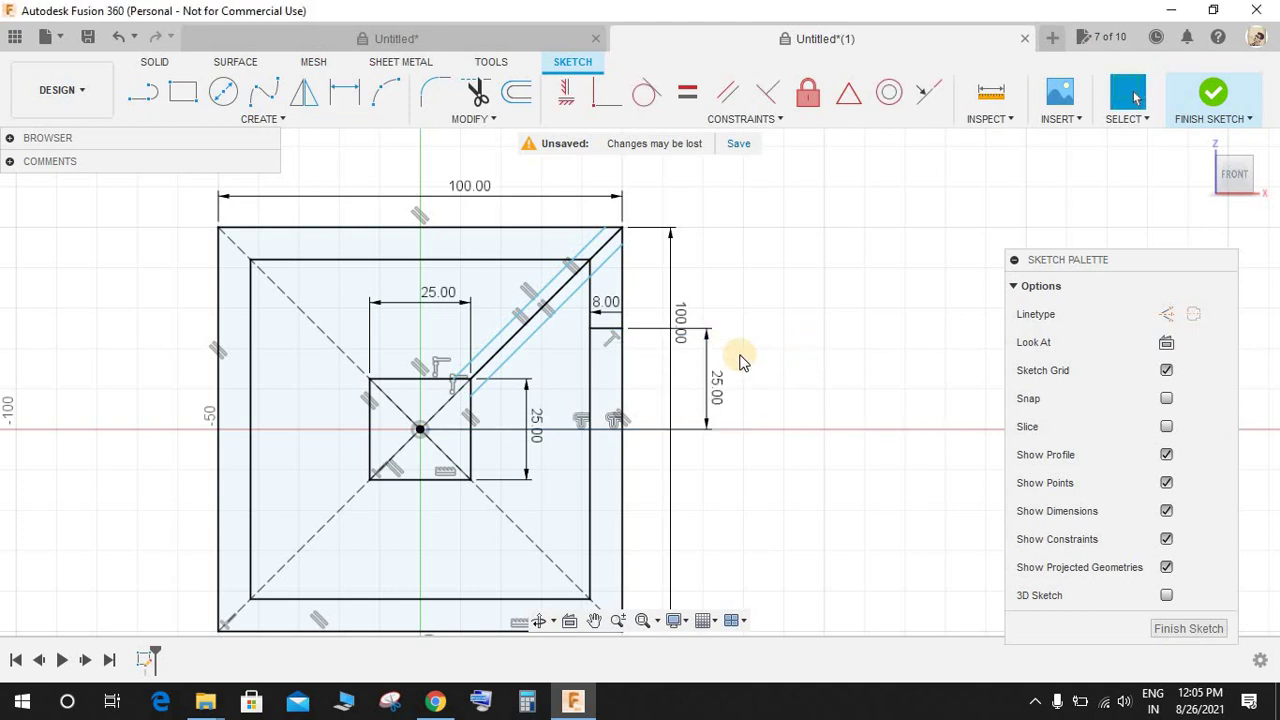
Step: Mirror the short horizontal line across the top-right diagonal
click(298, 100)
click(613, 336)
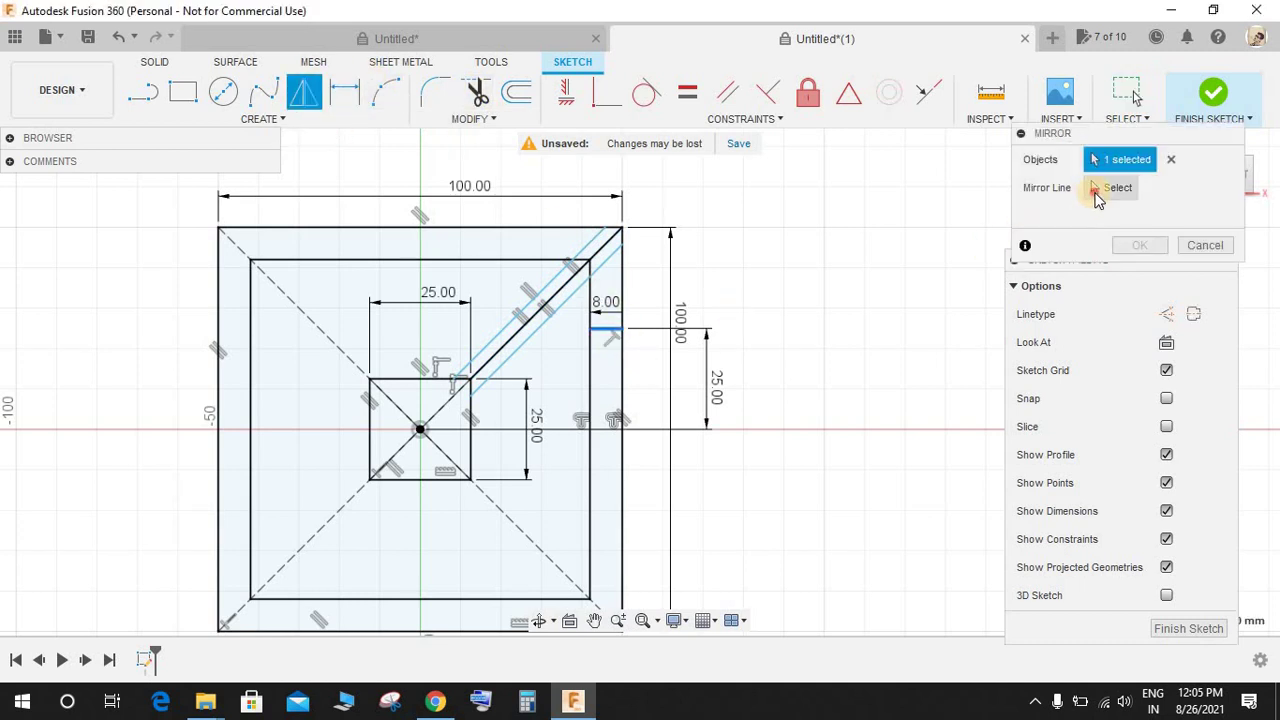
click(1110, 187)
click(548, 308)
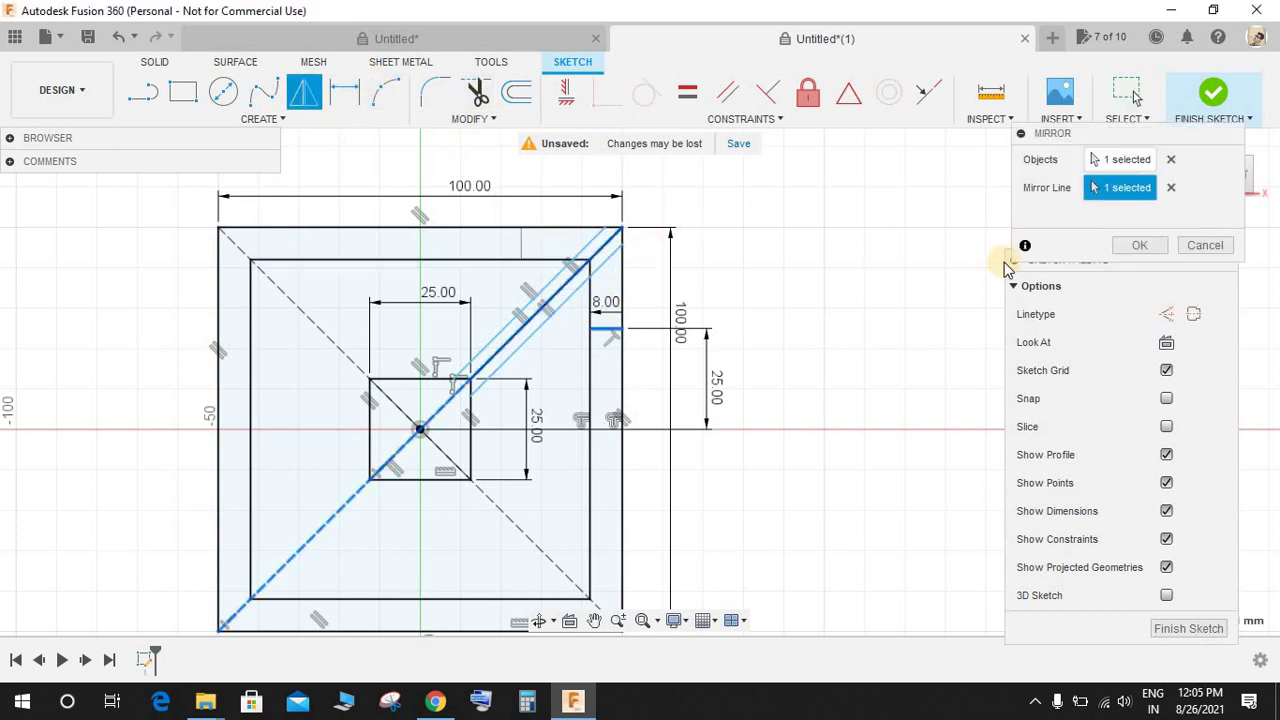
click(1140, 246)
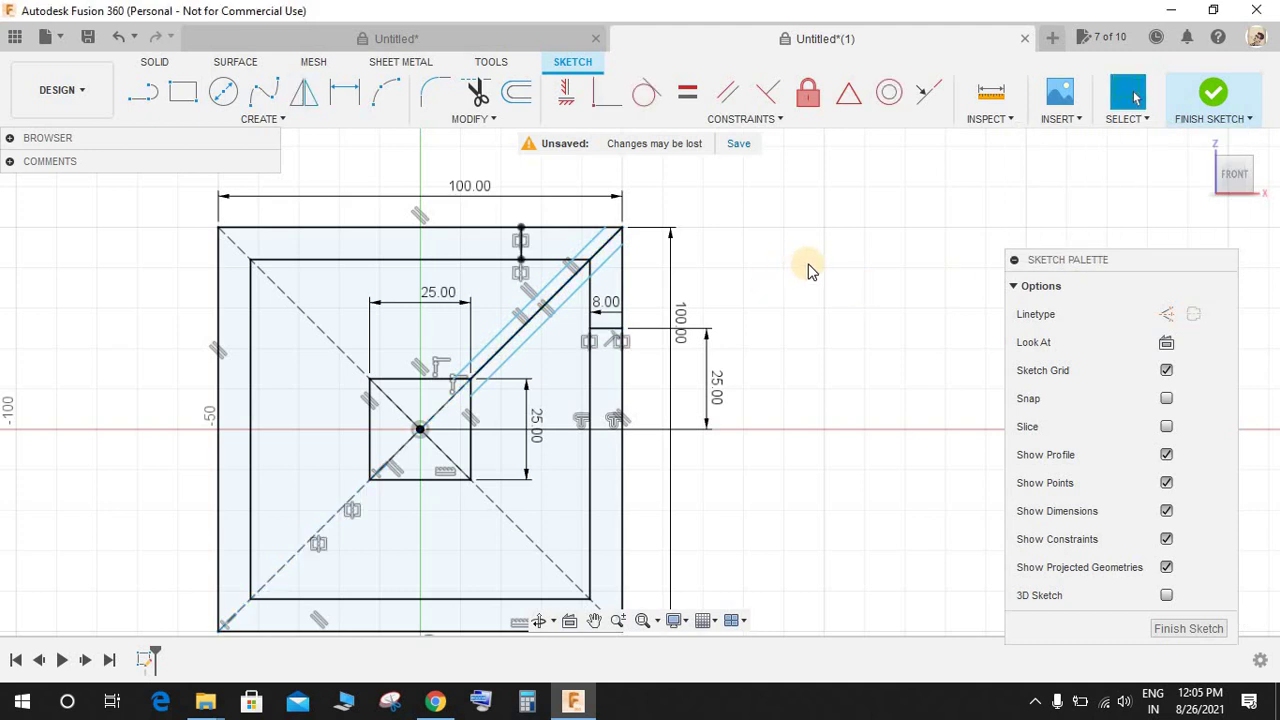
Step: Trim the inner and outer square edges and the diagonal inside the arrow shaft
key(t)
click(463, 261)
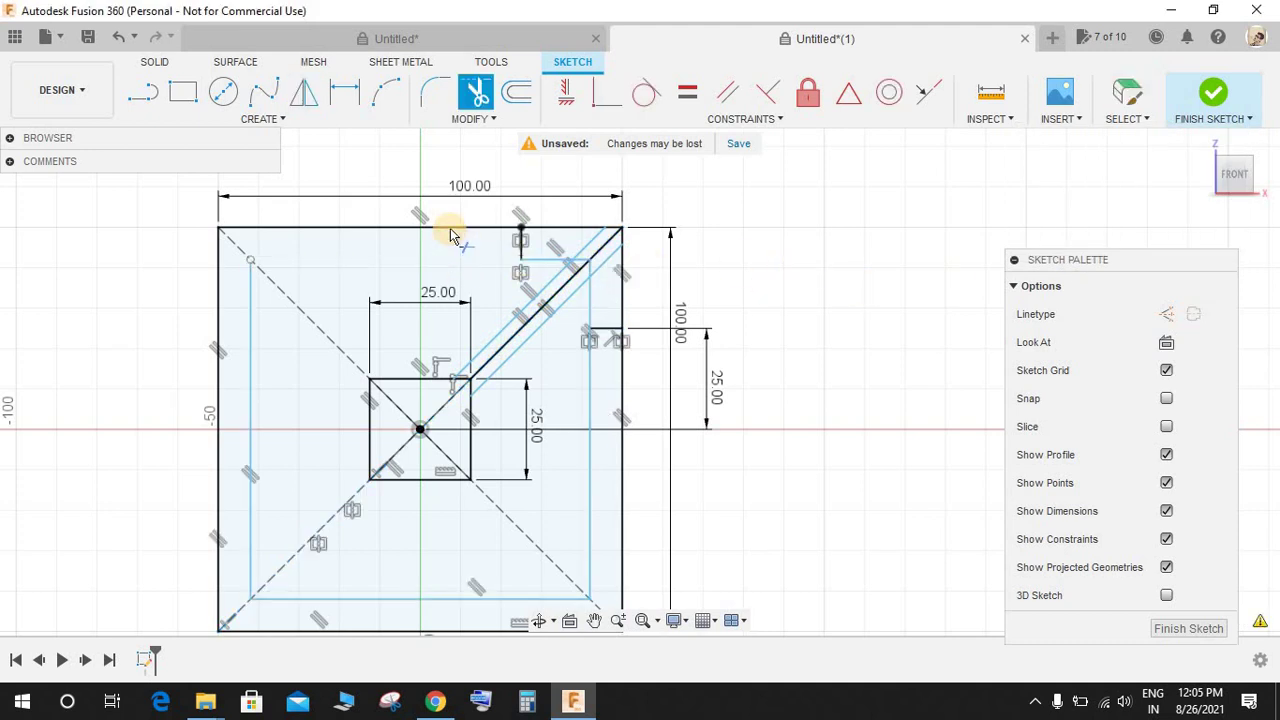
click(456, 238)
click(591, 360)
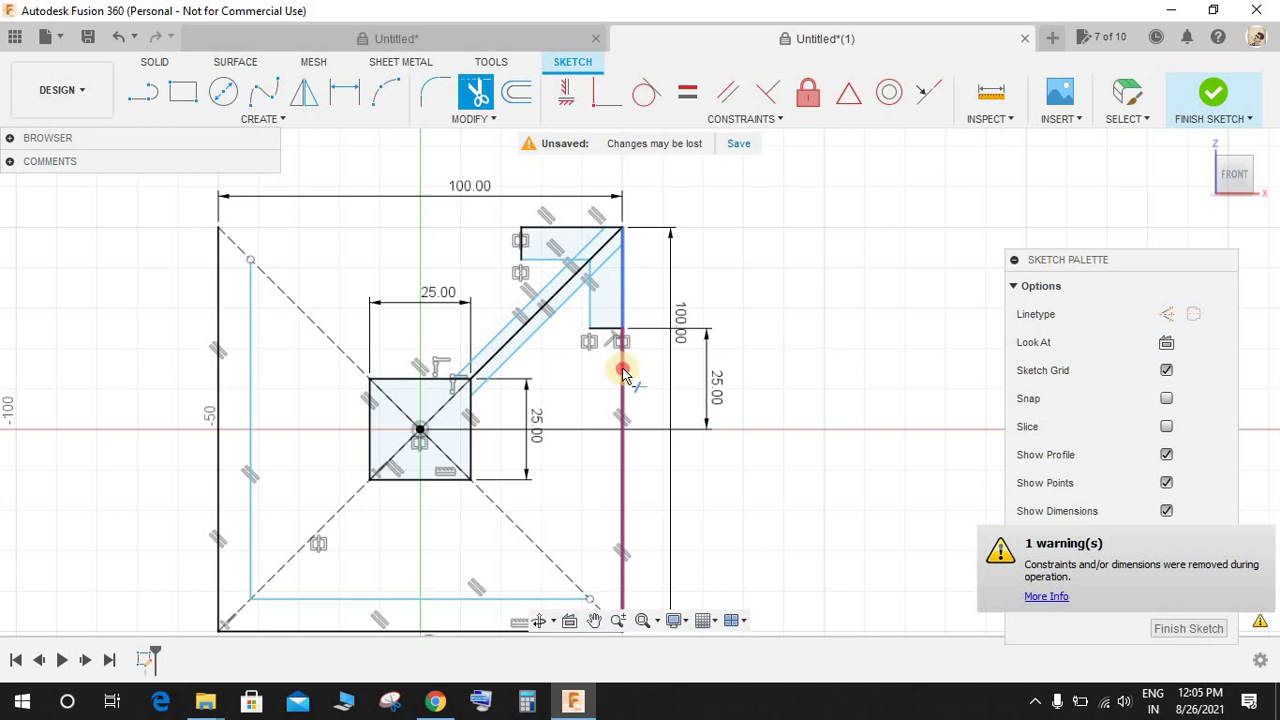
click(621, 358)
scroll(605, 275, up, 3)
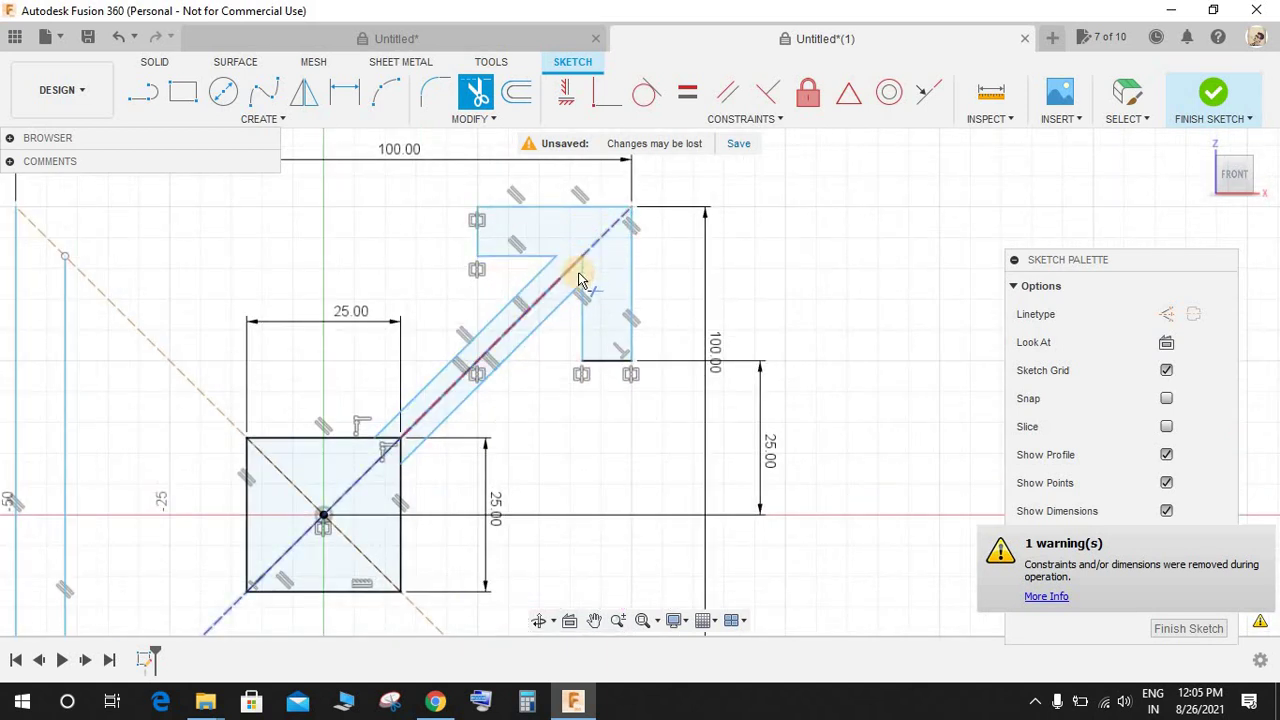
click(572, 263)
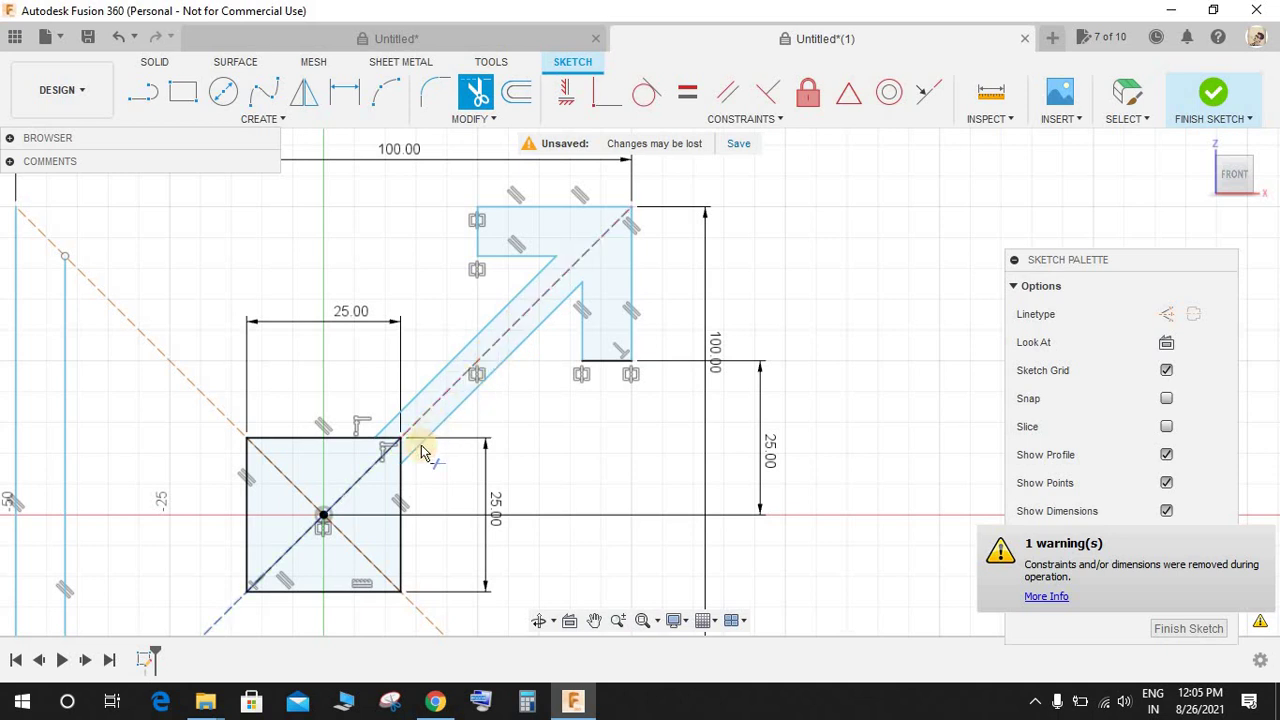
scroll(391, 448, up, 2)
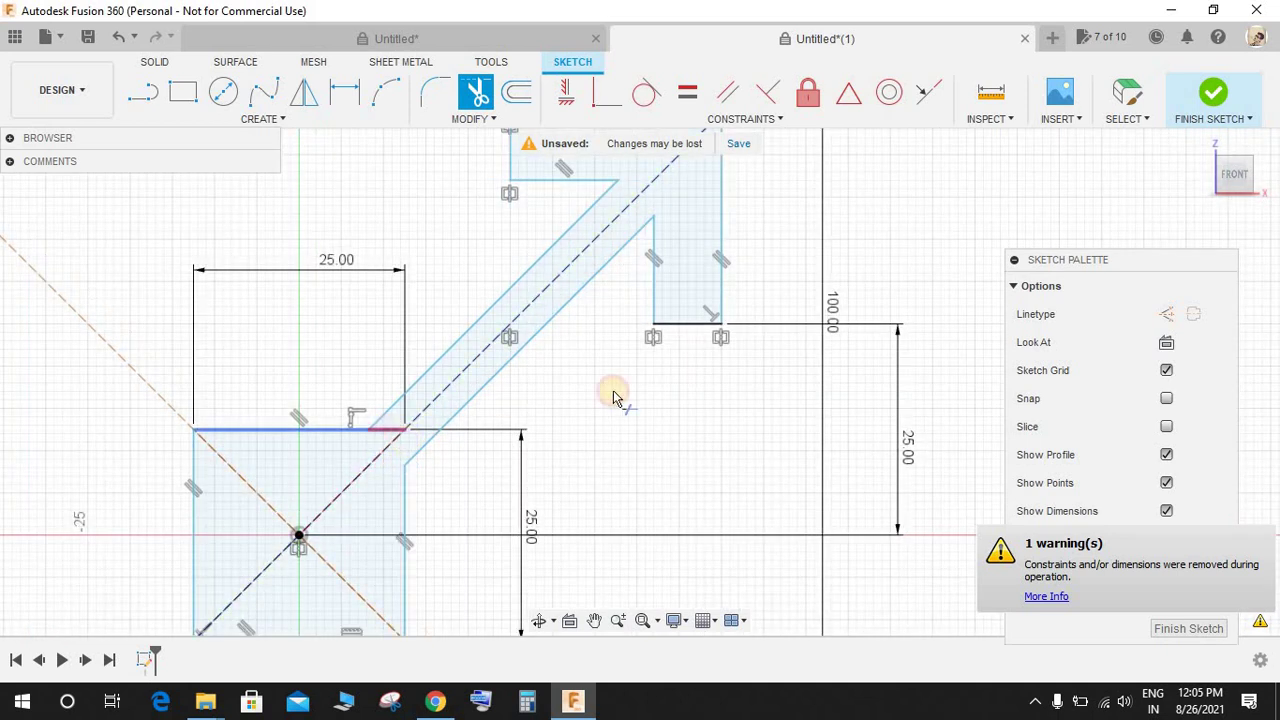
scroll(614, 397, down, 3)
scroll(643, 386, down, 3)
key(Escape)
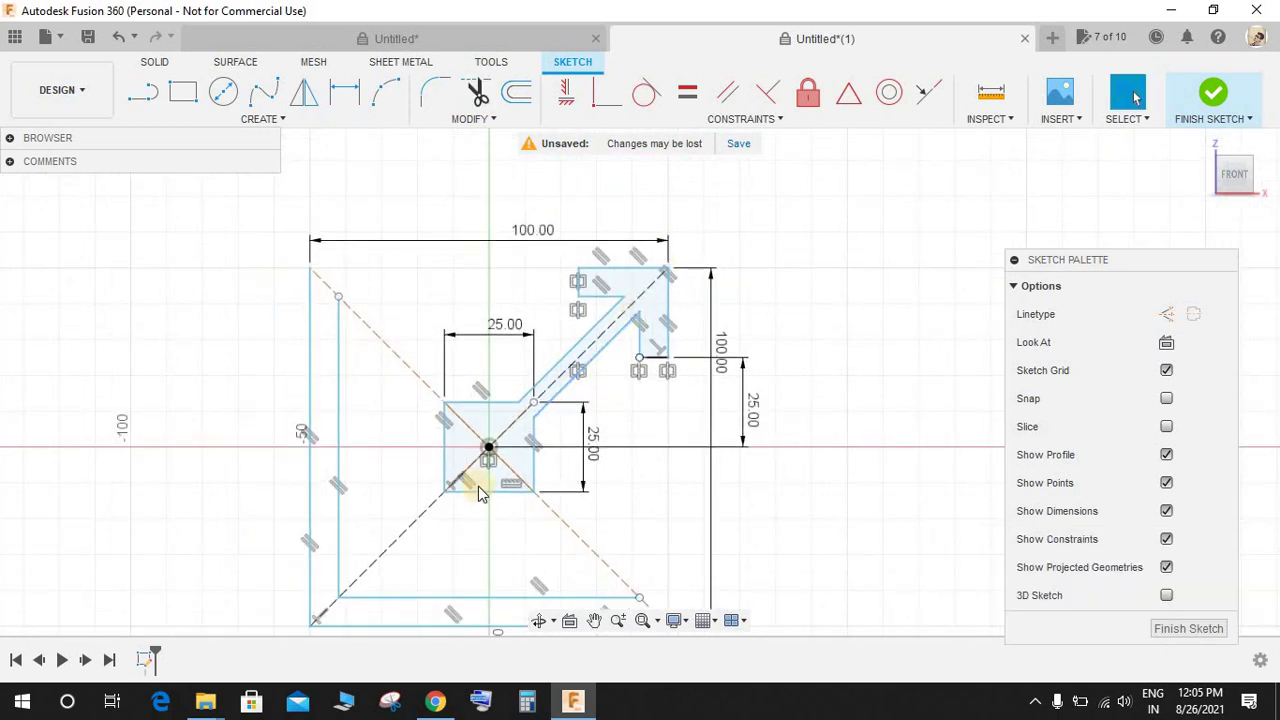
Step: Draw a vertical construction line upward from the sketch origin
click(482, 446)
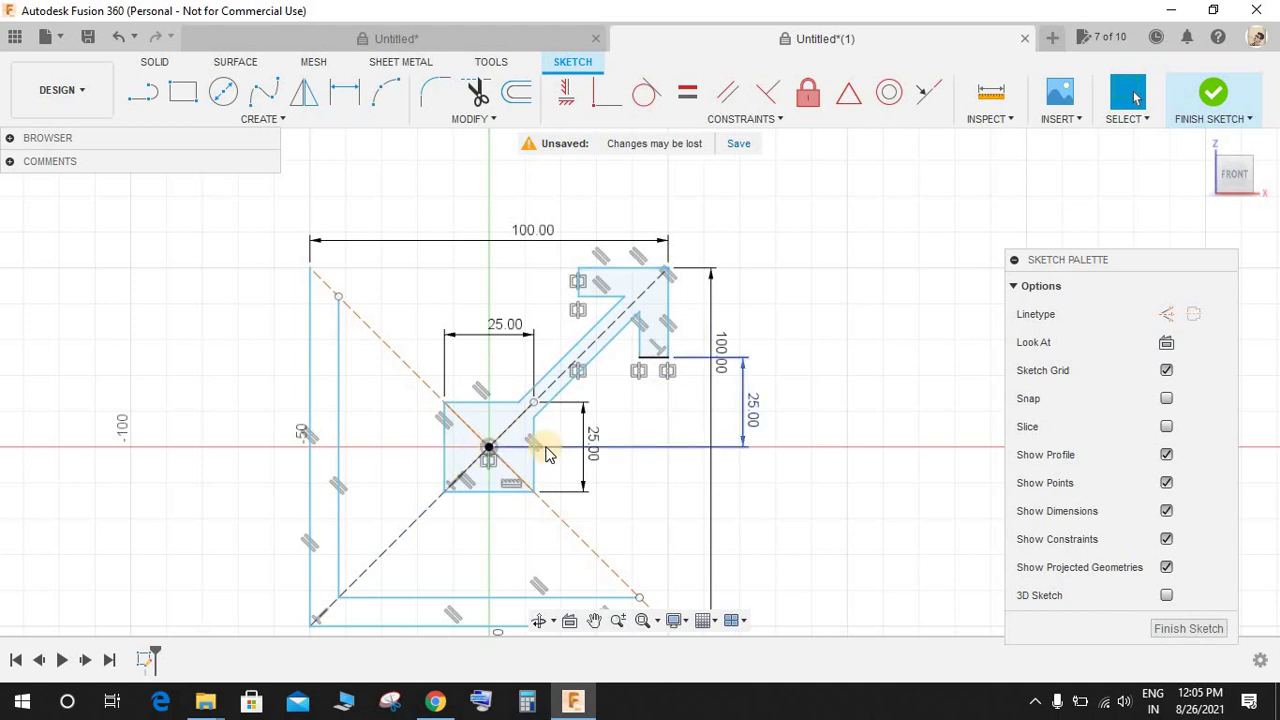
key(l)
click(1166, 314)
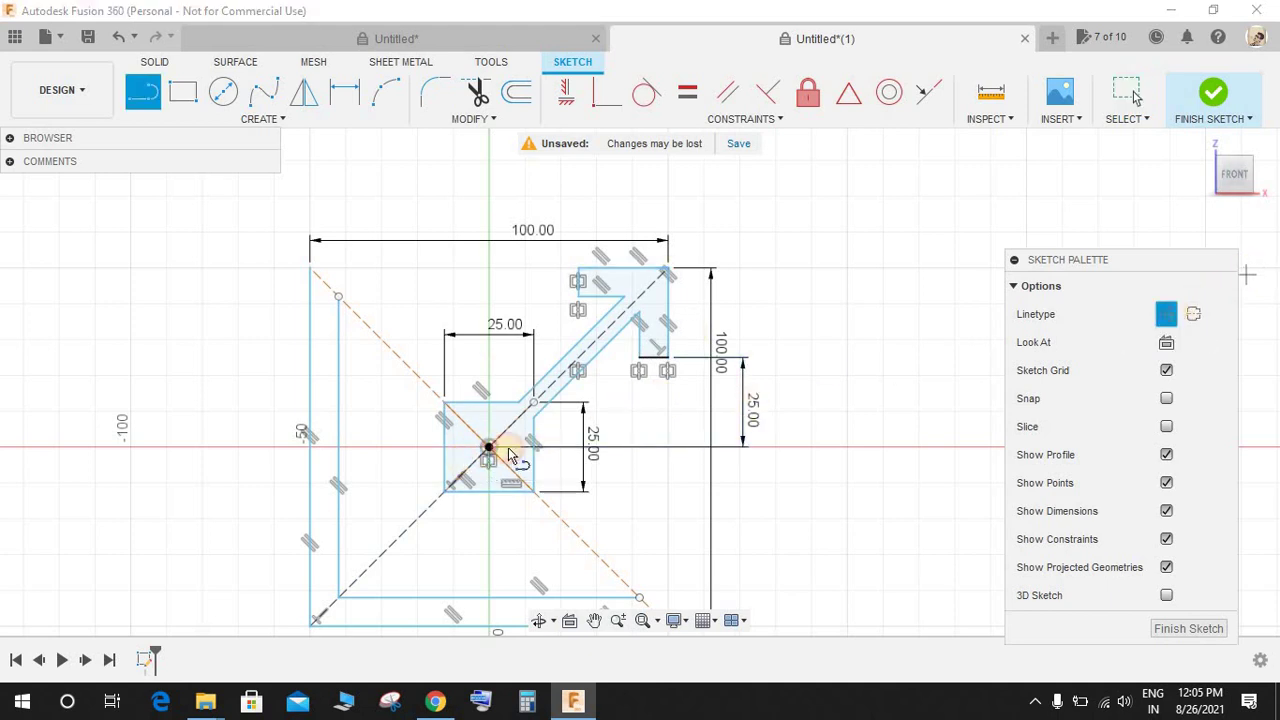
click(489, 197)
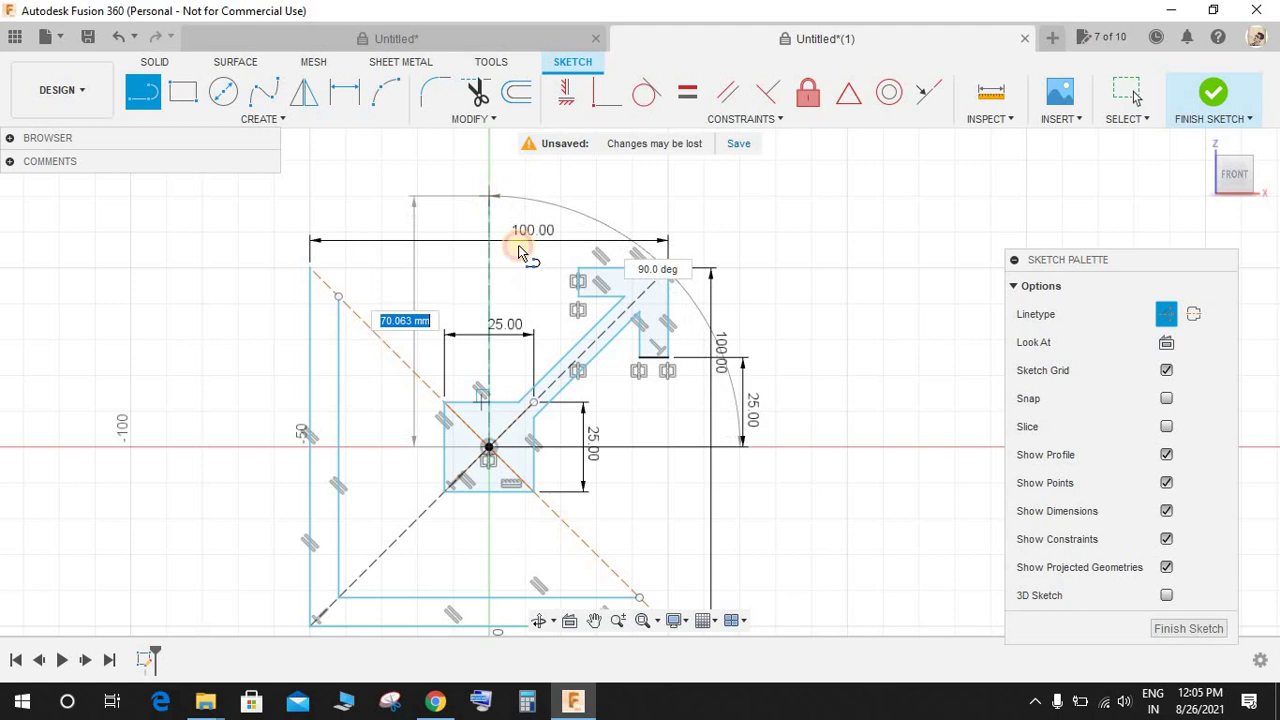
key(Escape)
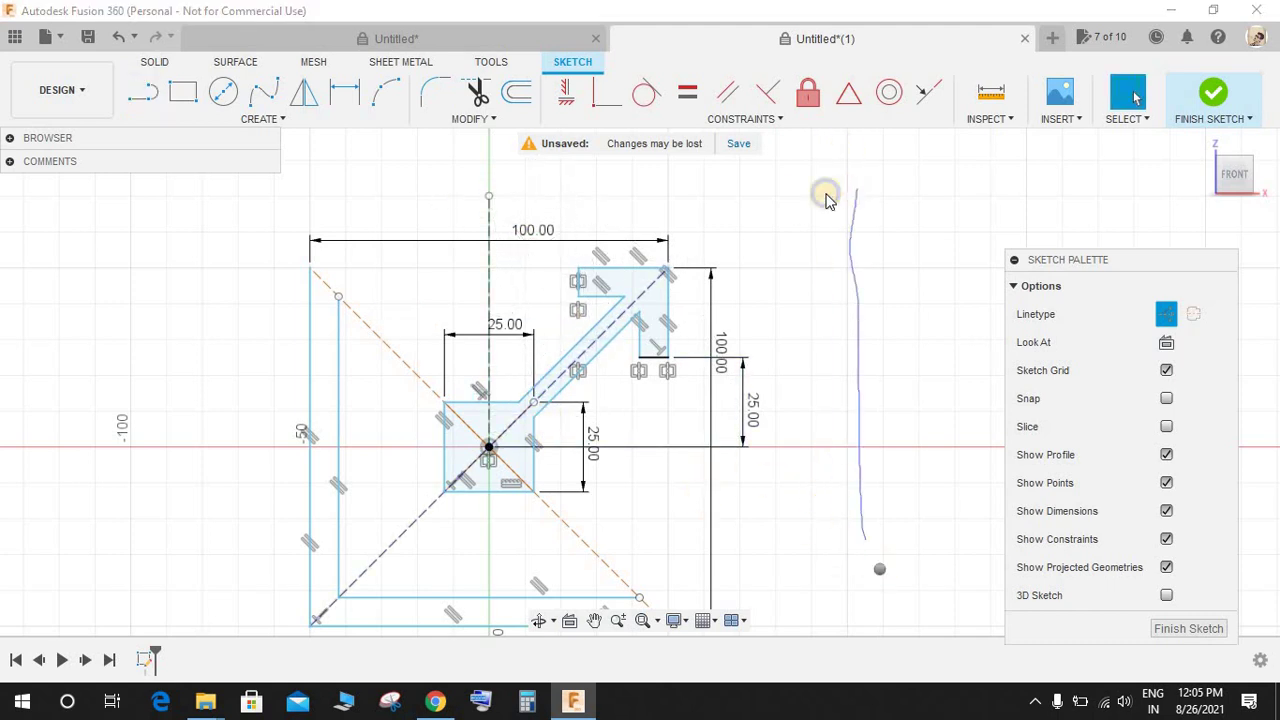
Step: Draw a horizontal line running right from the centre
click(143, 92)
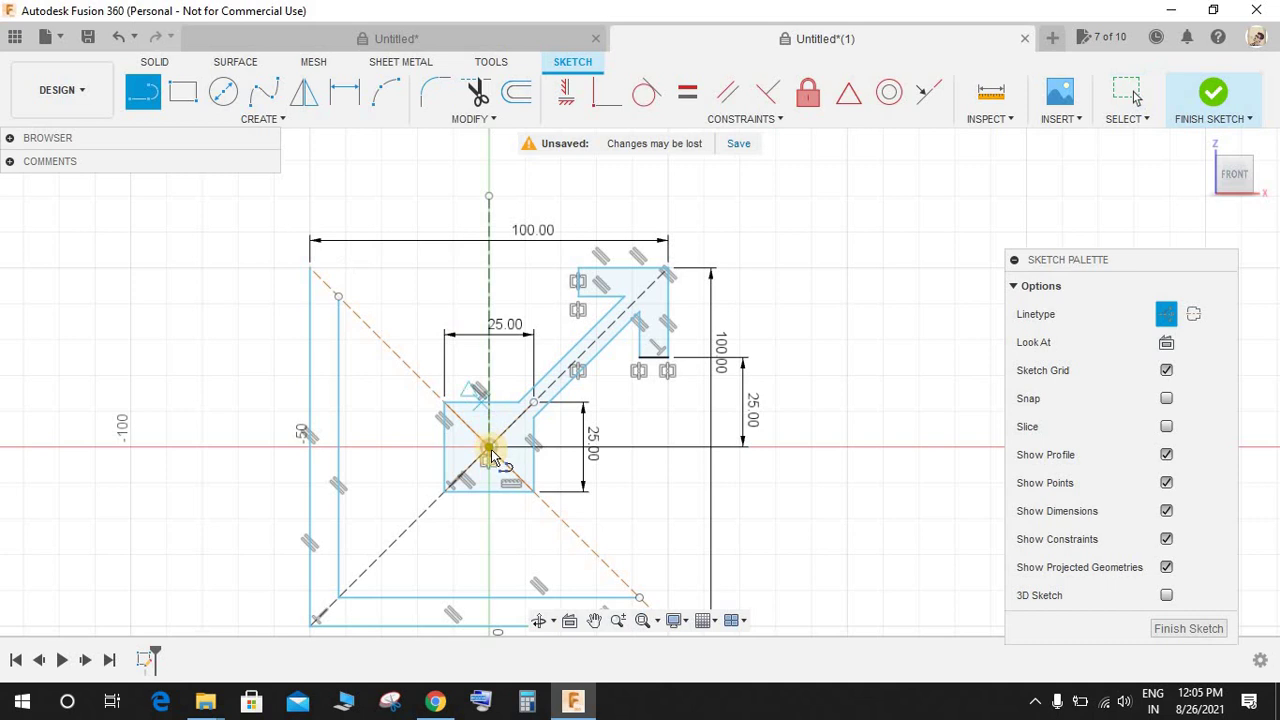
click(671, 447)
key(Escape)
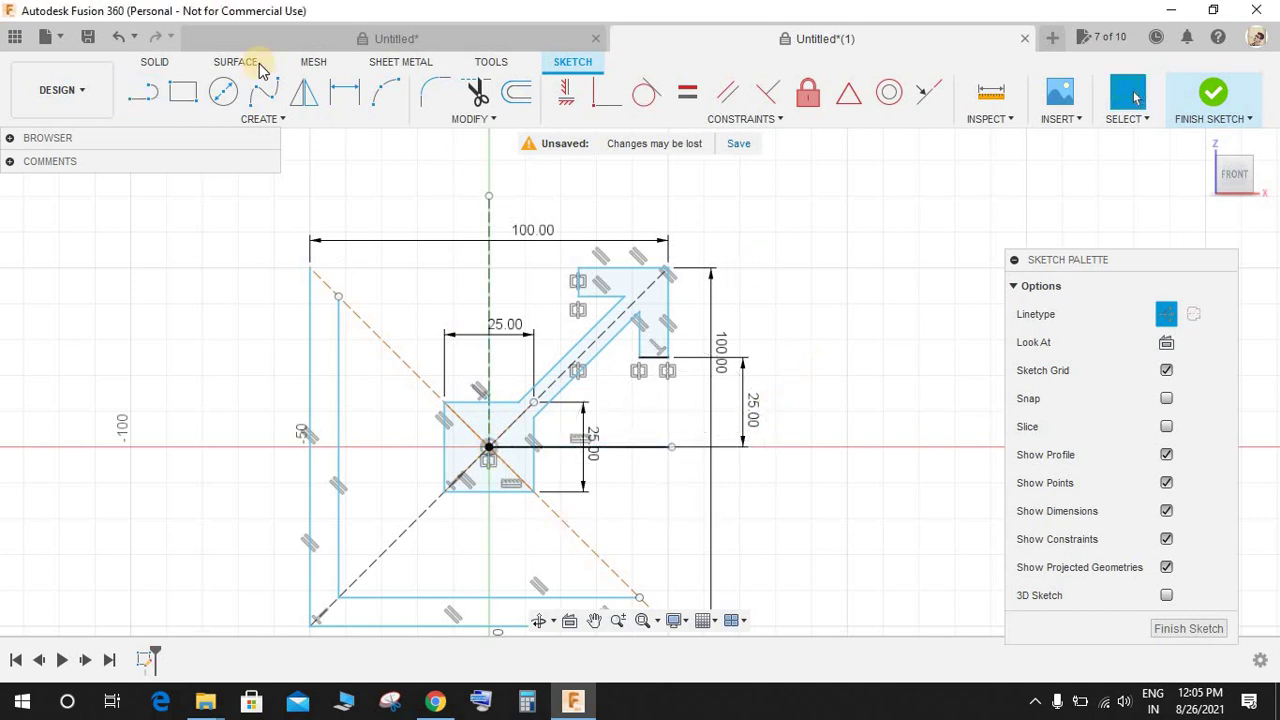
Step: Mirror the upper-right arrow arm across the vertical construction line to form the left arm
click(305, 93)
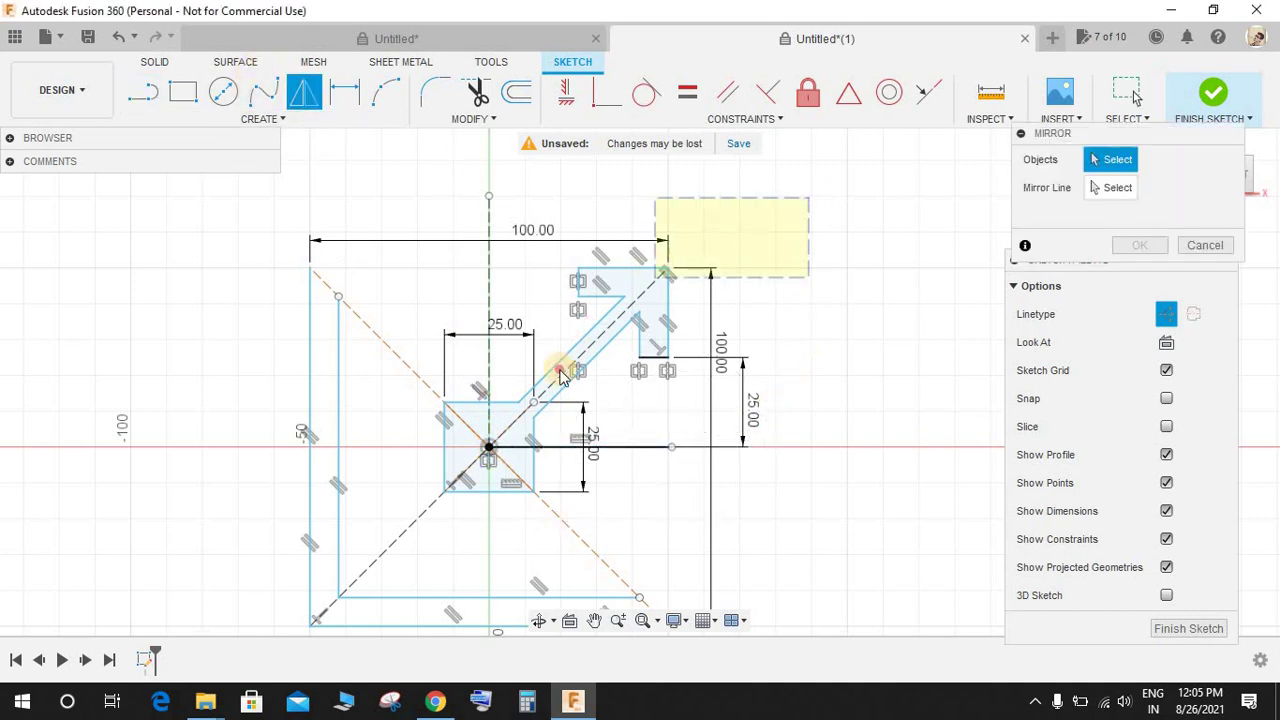
drag(561, 376, 490, 441)
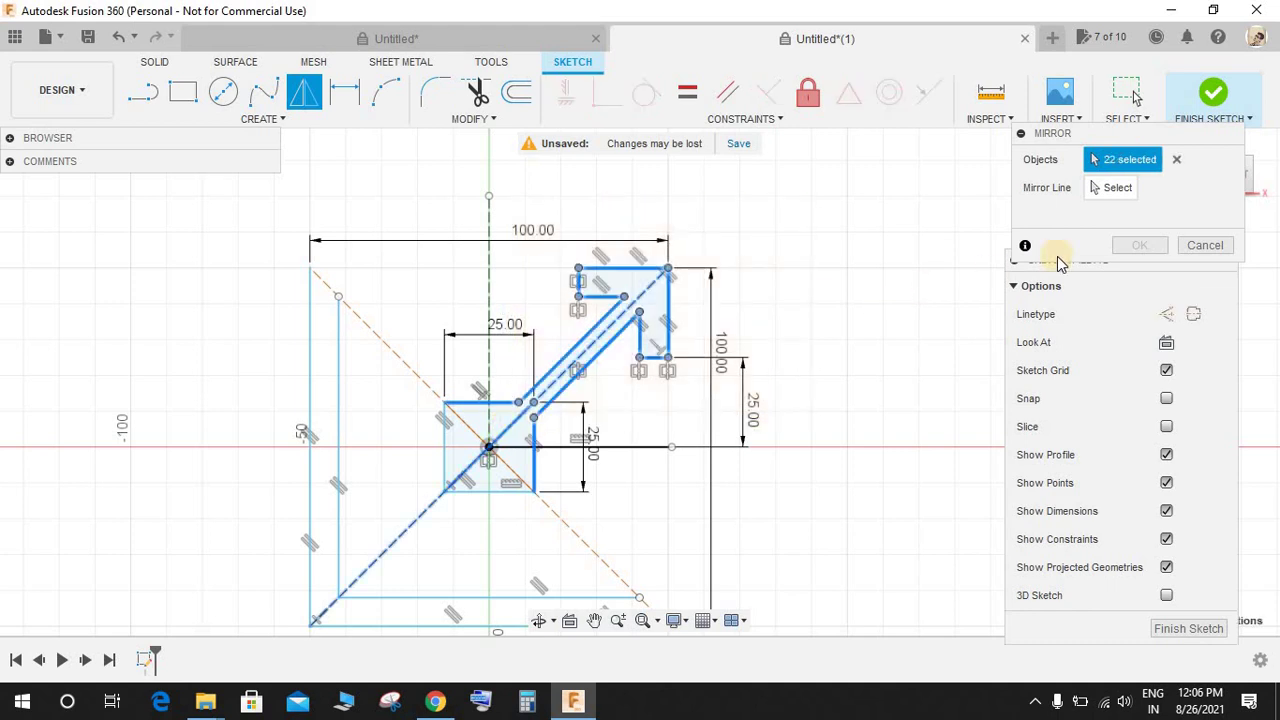
click(1110, 188)
click(490, 296)
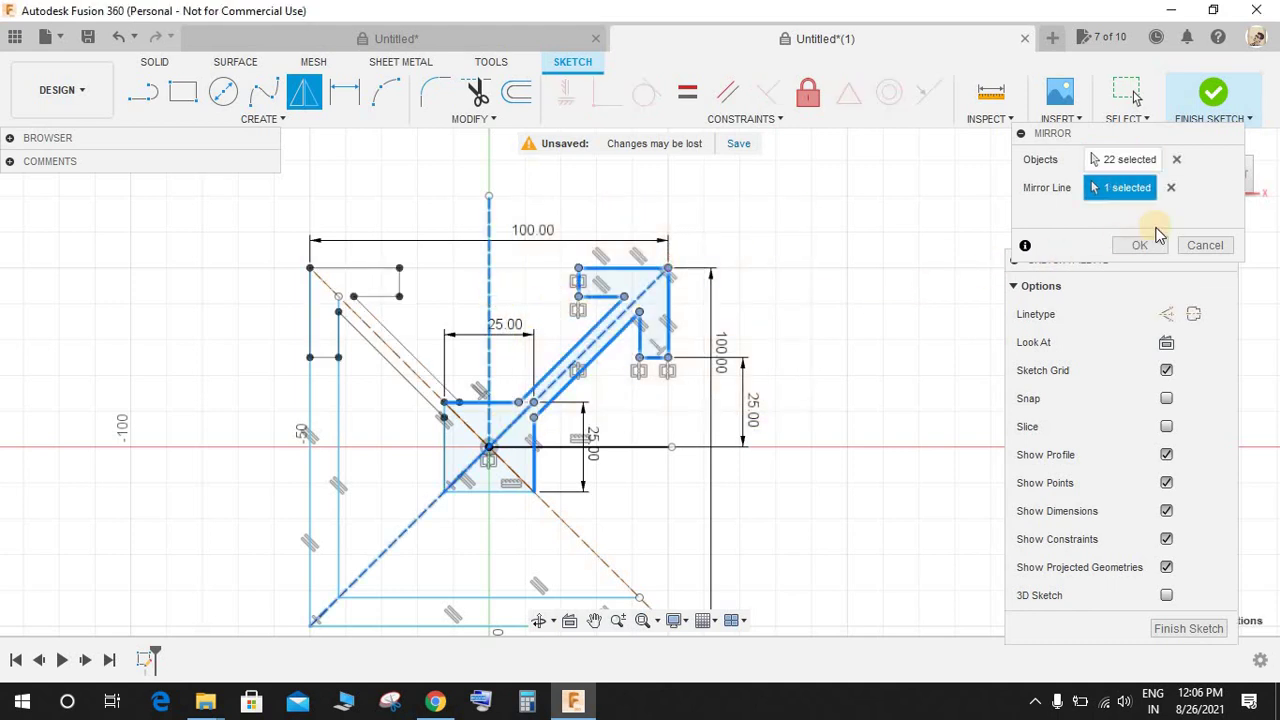
click(1140, 245)
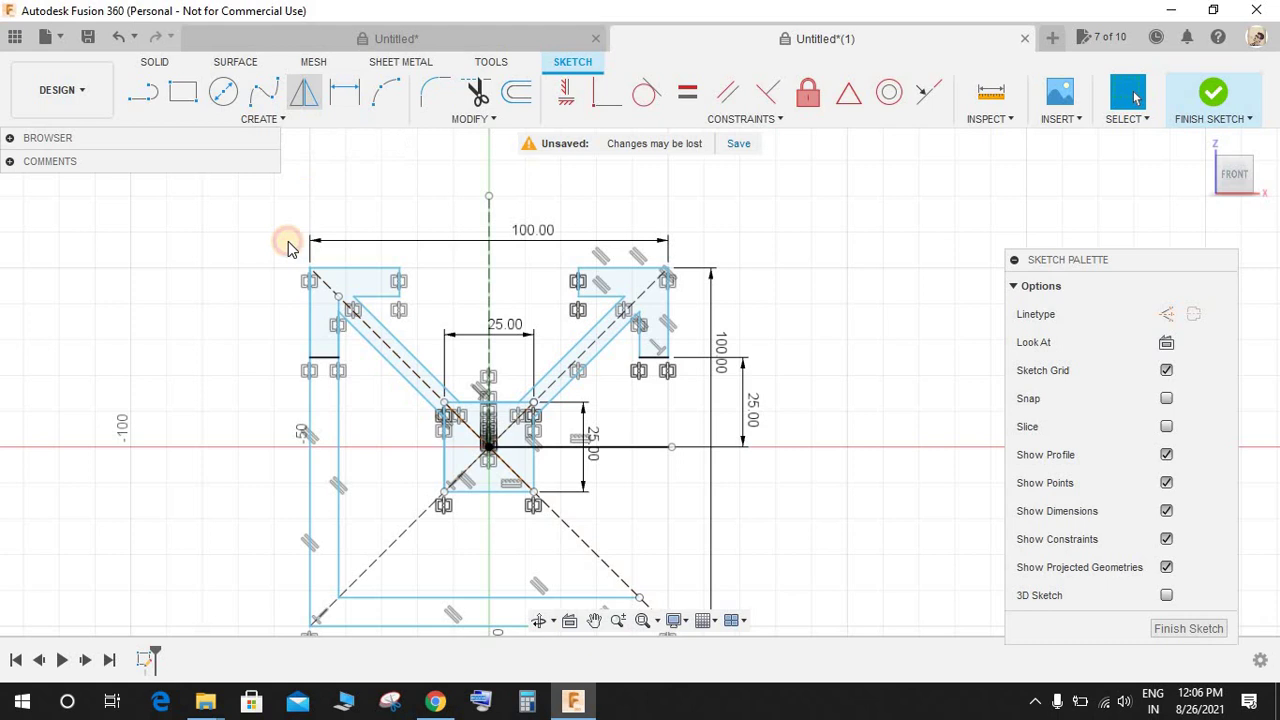
Step: Mirror both top arms across the horizontal centre line to form the bottom arms
drag(252, 257, 804, 428)
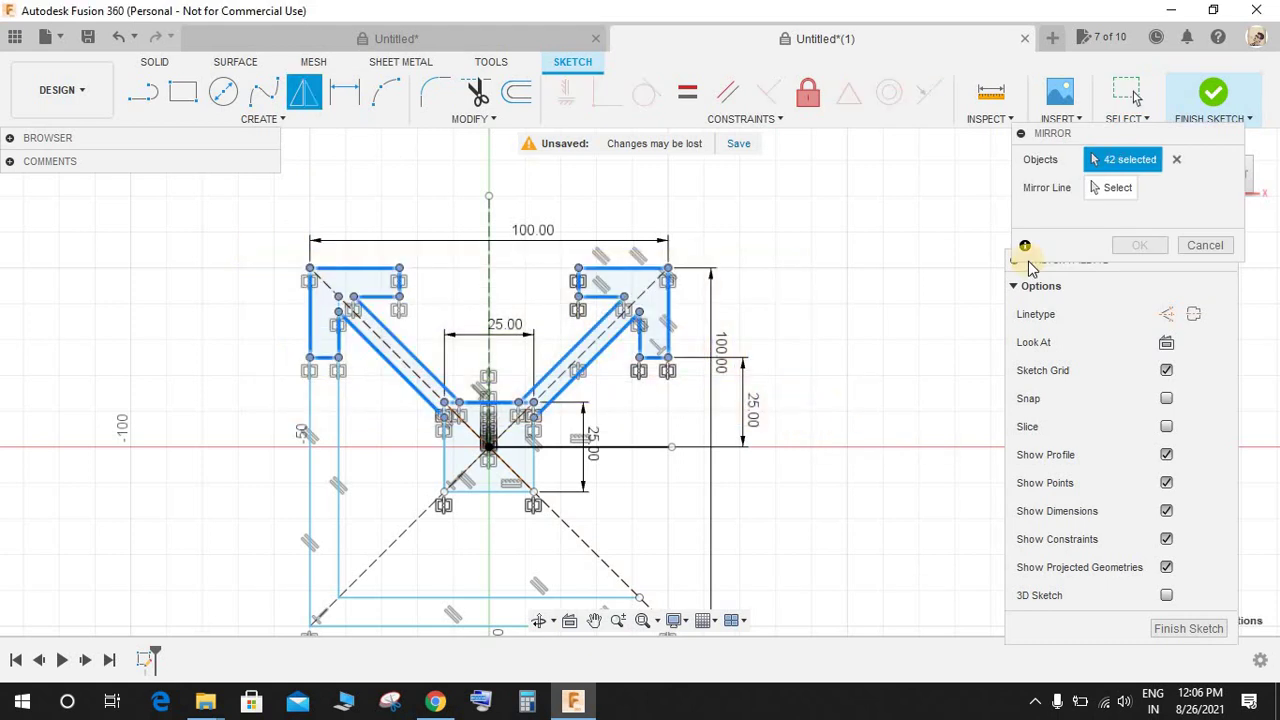
click(1117, 188)
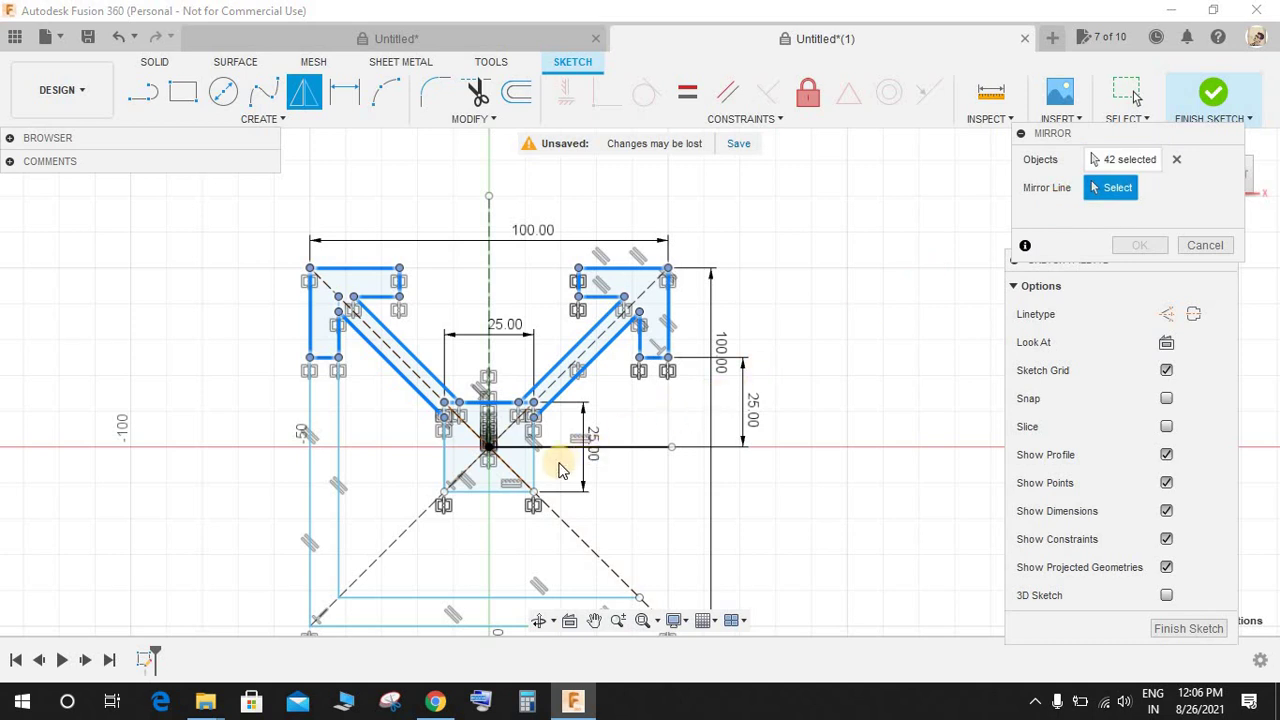
click(597, 449)
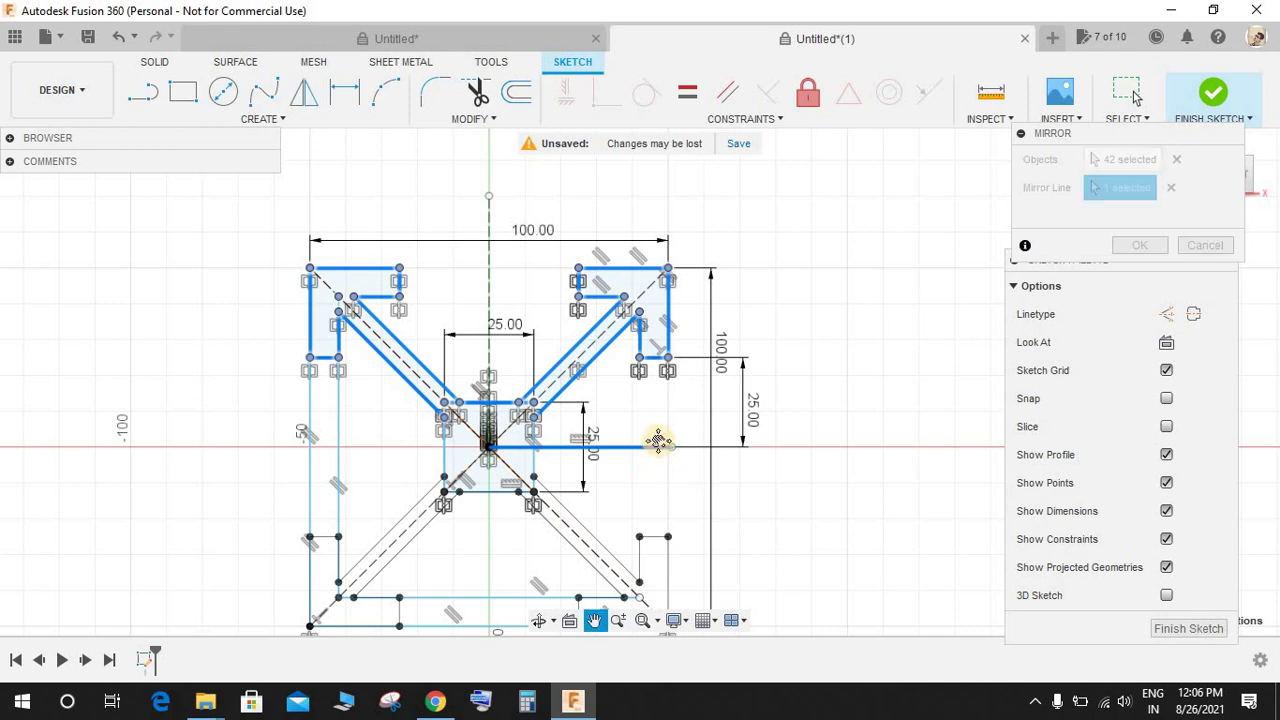
middle_drag(659, 472, 661, 428)
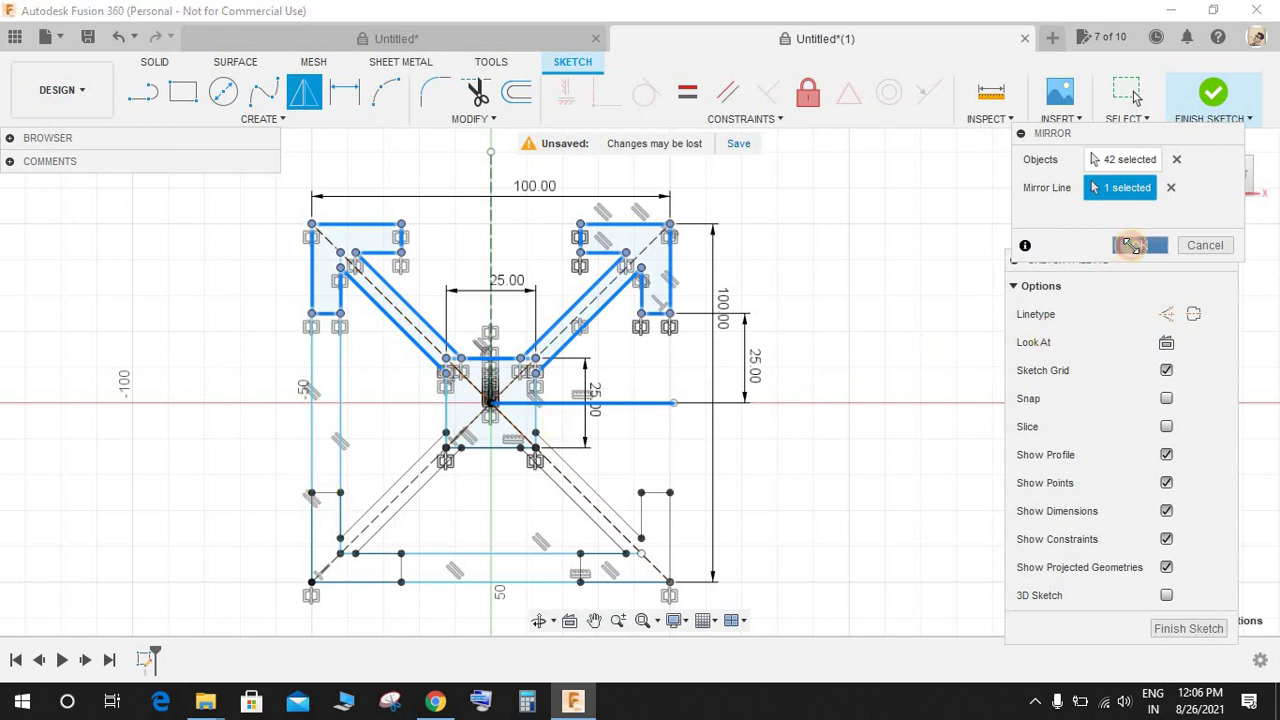
click(1124, 245)
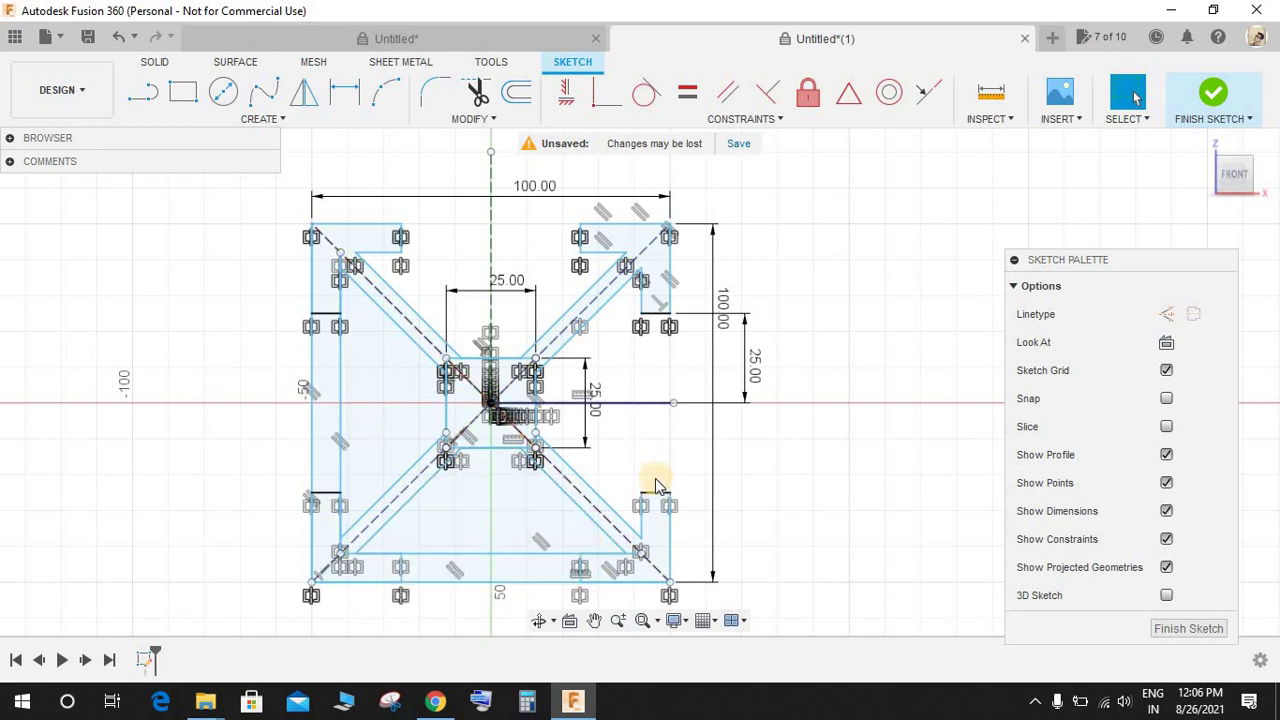
Step: Trim the inner left vertical line pieces and the short left piece of the bottom edge
scroll(438, 470, up, 2)
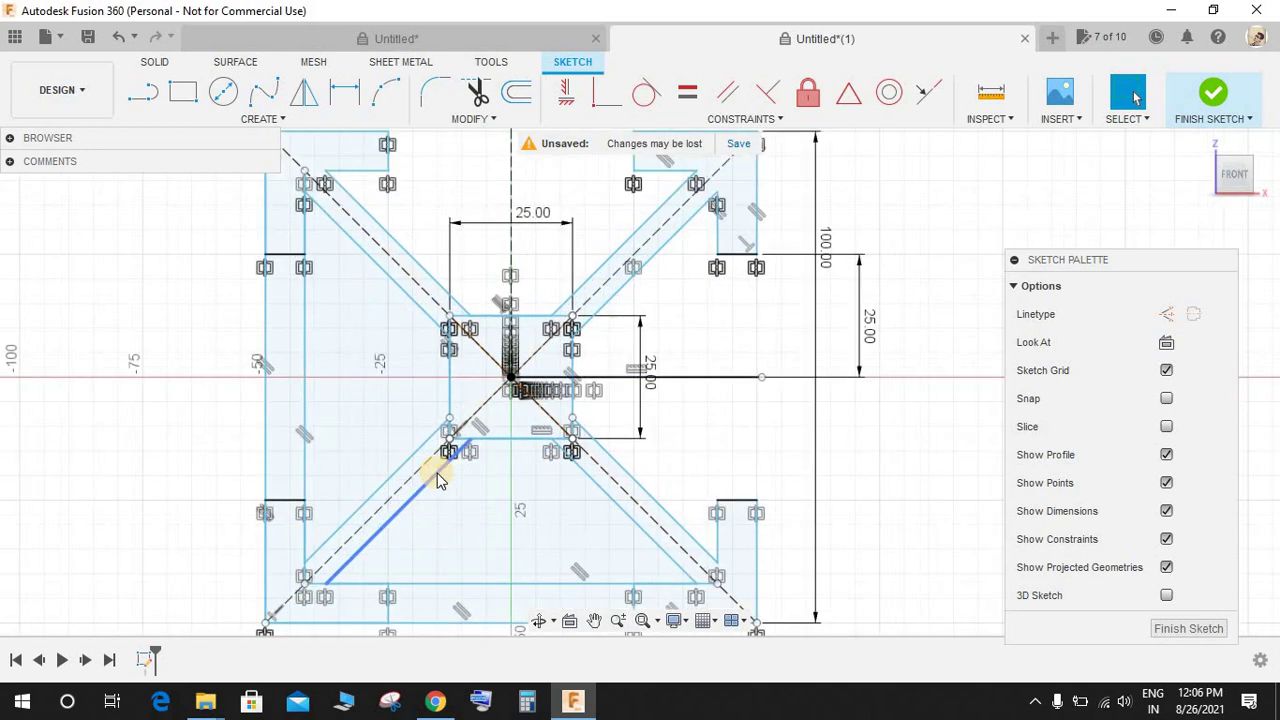
key(t)
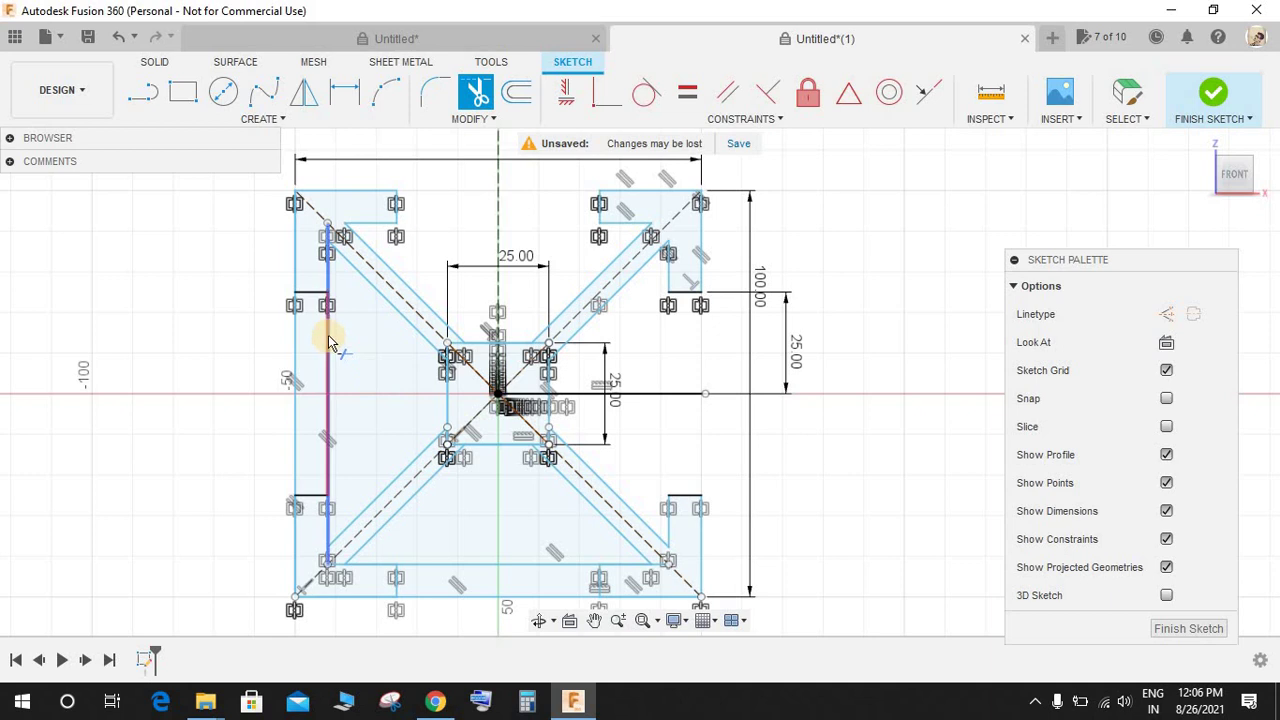
click(289, 352)
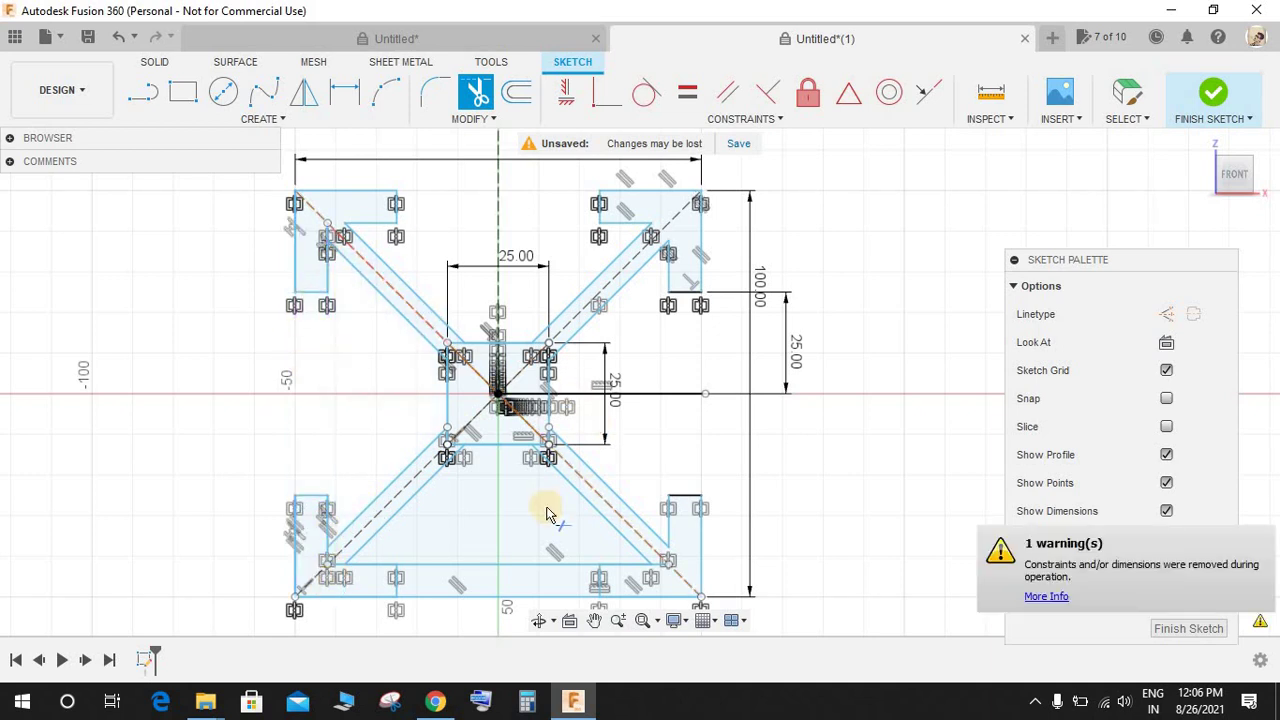
scroll(449, 420, up, 2)
scroll(368, 403, up, 2)
scroll(391, 412, up, 2)
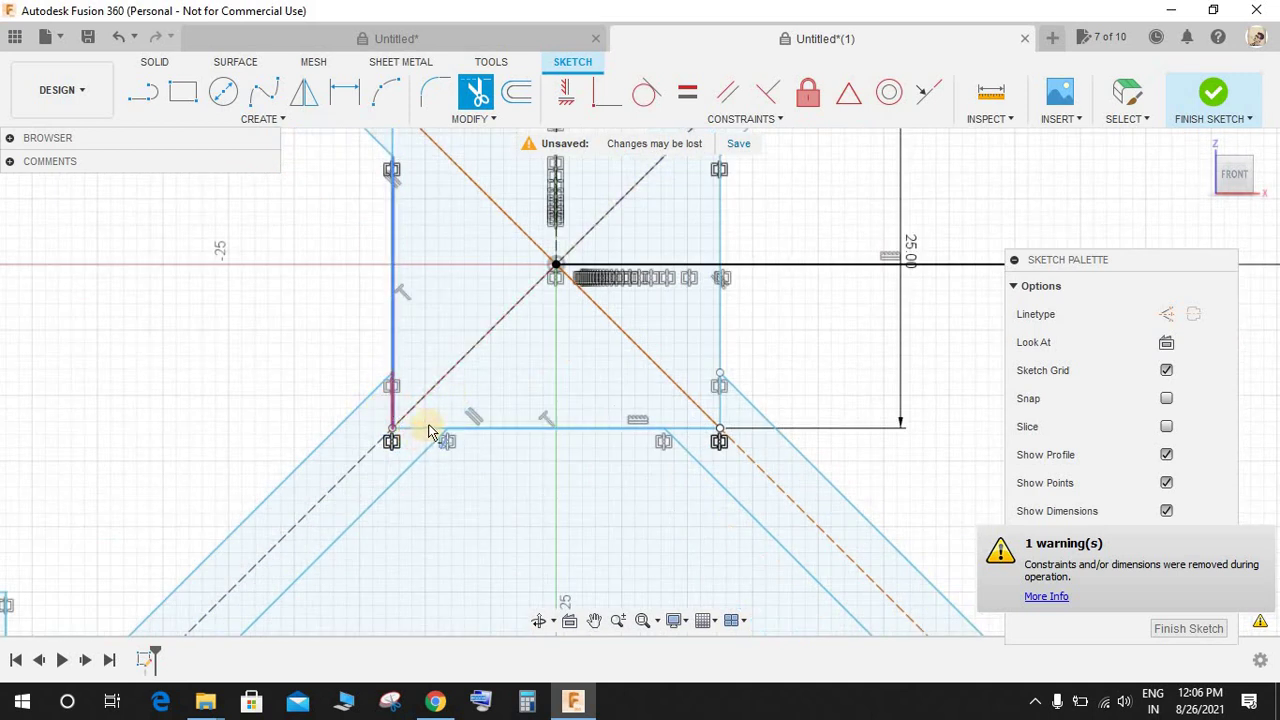
click(432, 437)
click(415, 432)
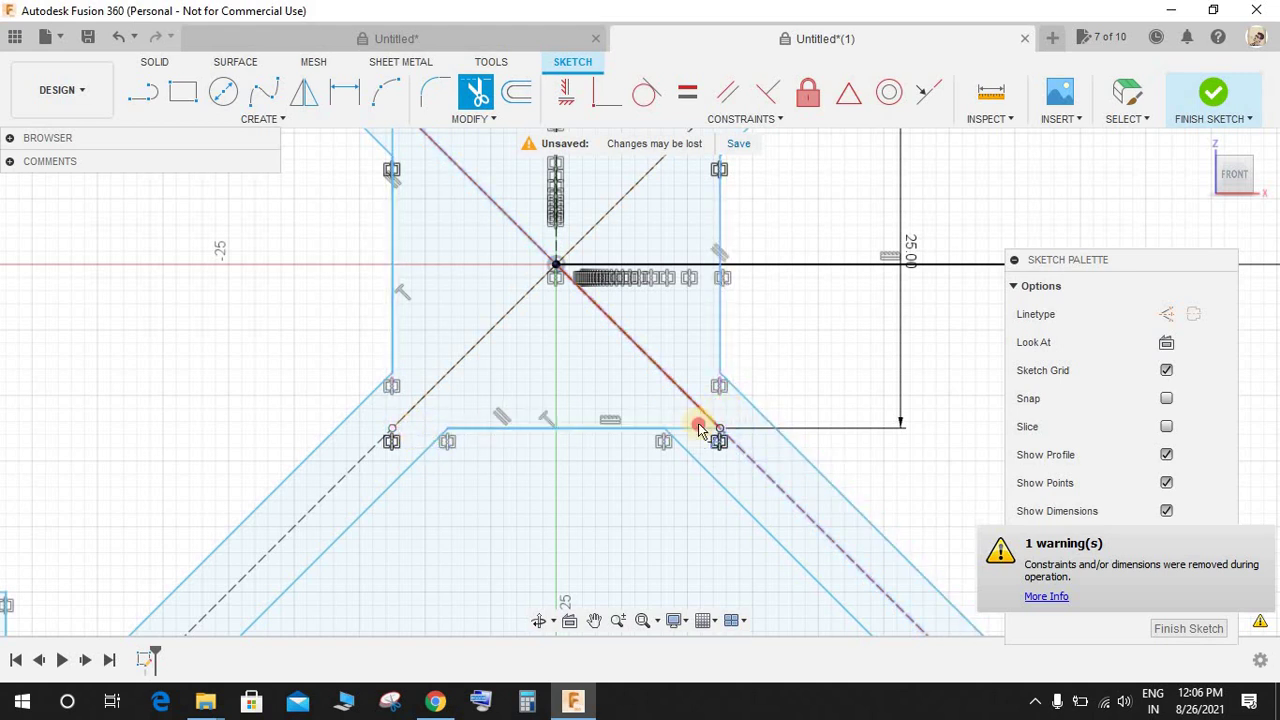
Step: Trim the middle of the inner bottom line and finish the sketch
scroll(760, 270, down, 3)
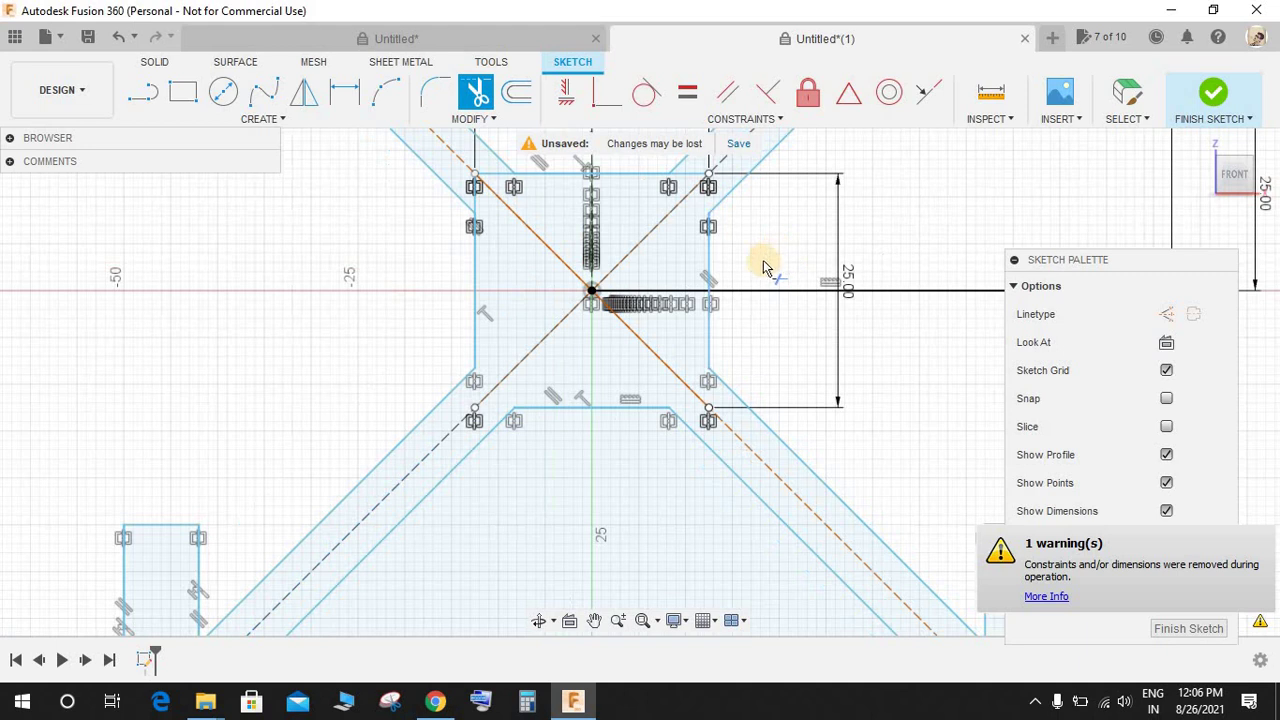
scroll(700, 190, up, 4)
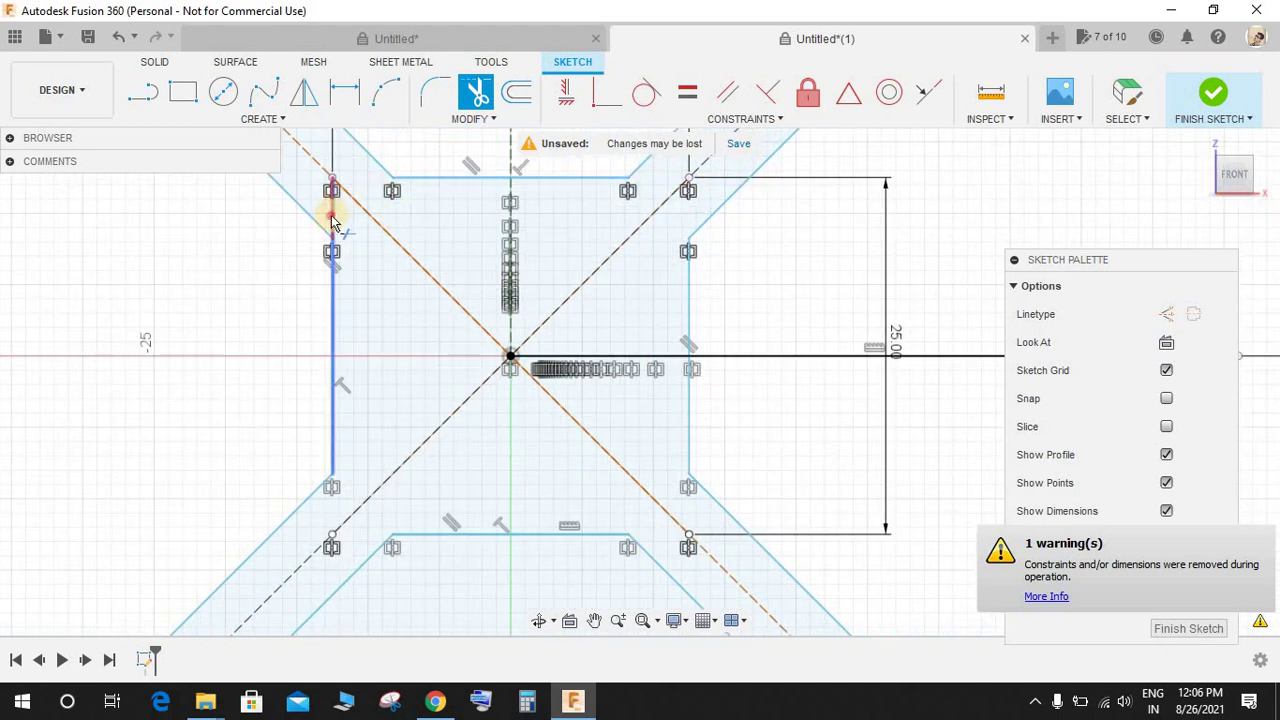
scroll(583, 326, down, 3)
scroll(575, 330, down, 3)
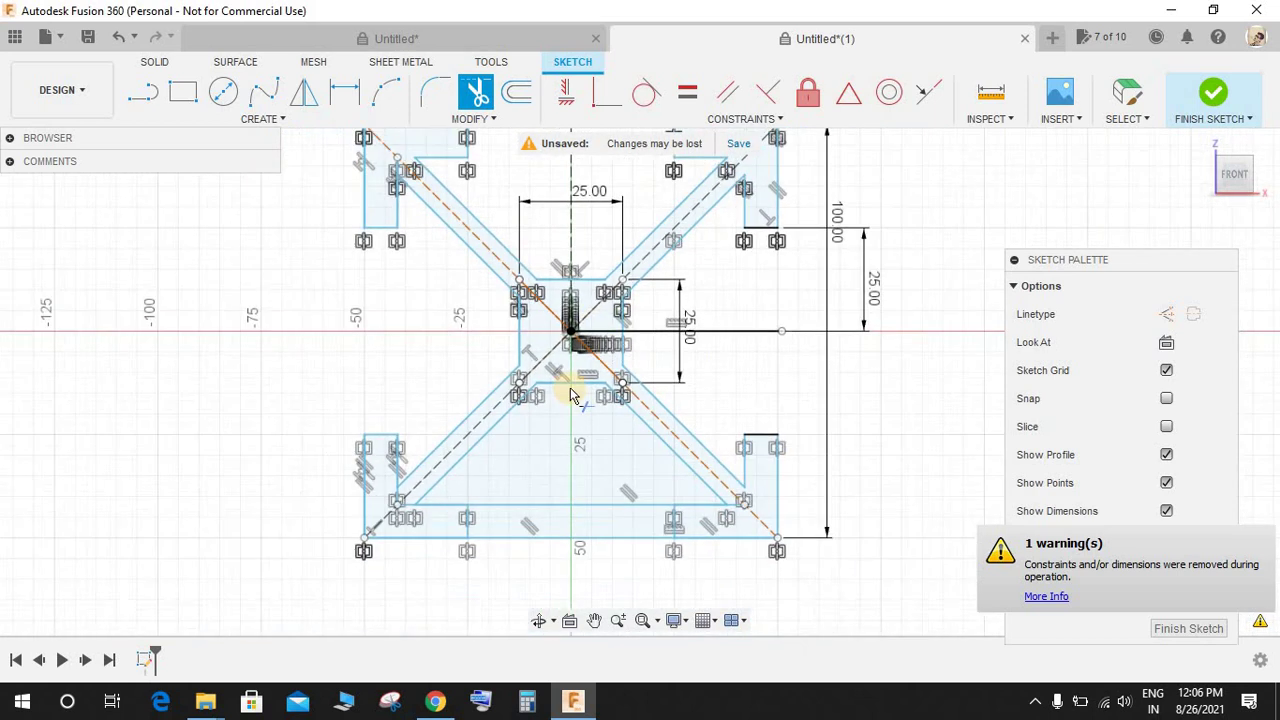
scroll(443, 517, up, 1)
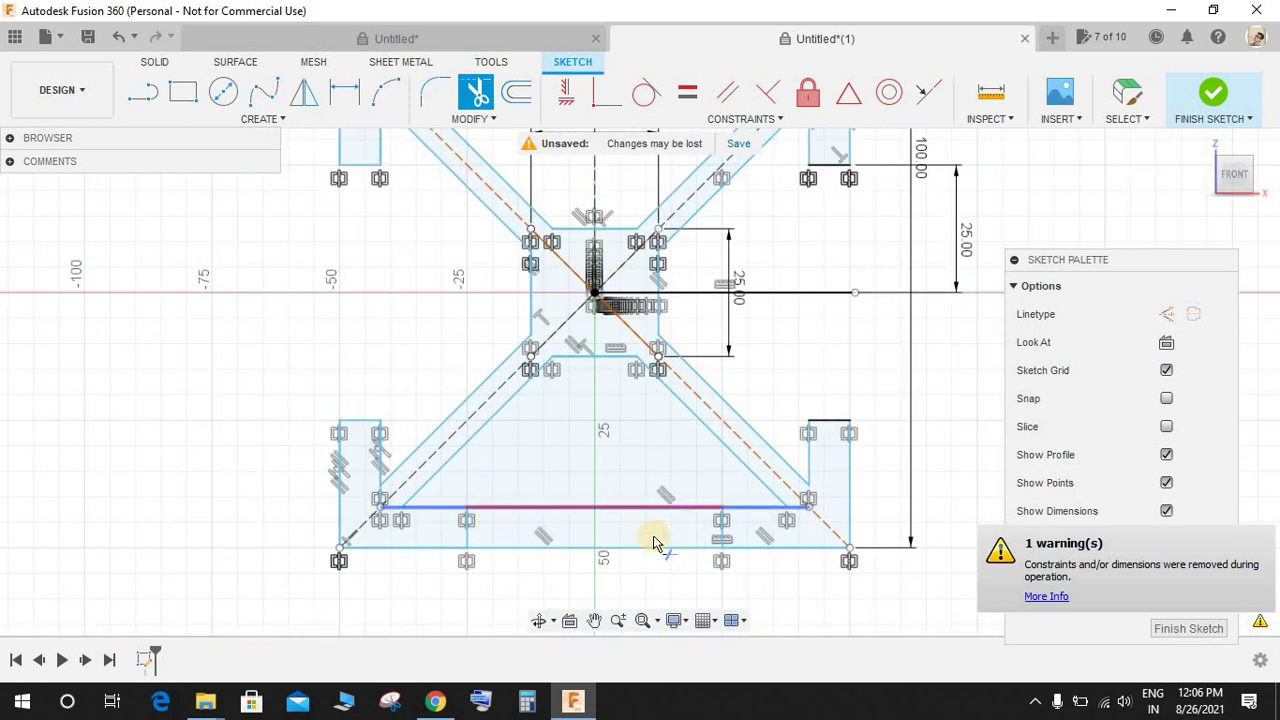
click(541, 560)
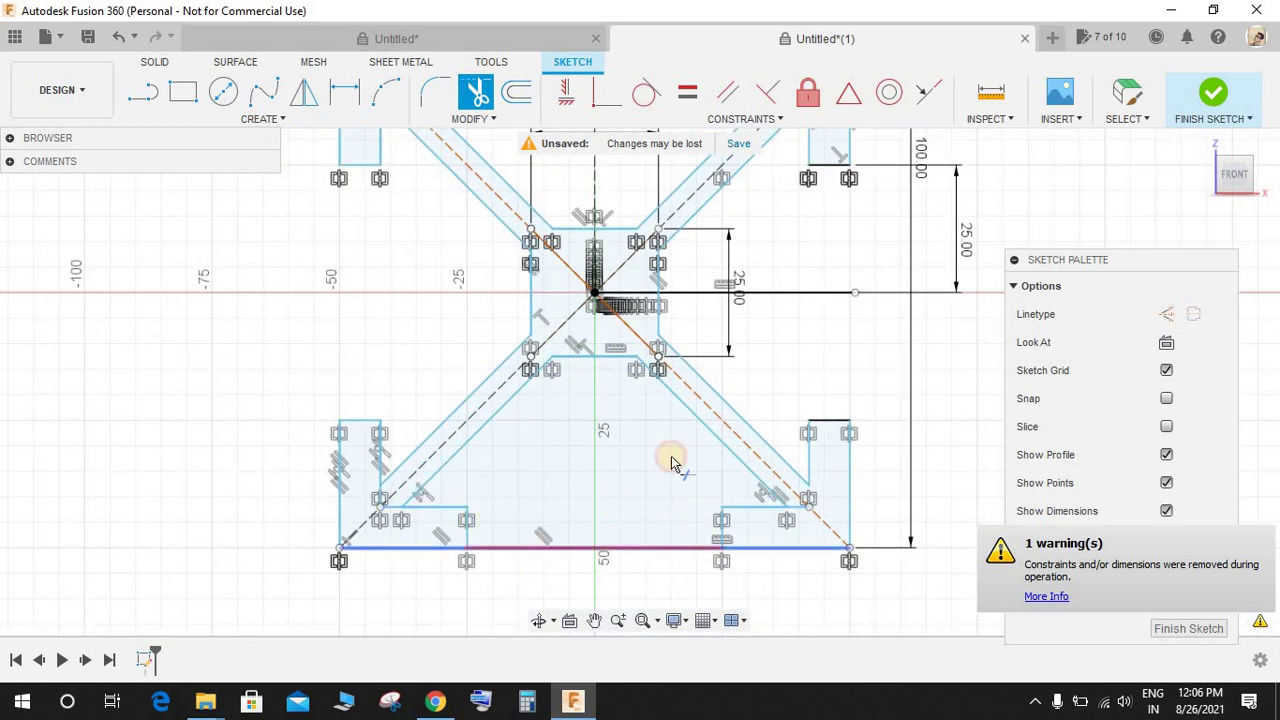
scroll(840, 440, down, 2)
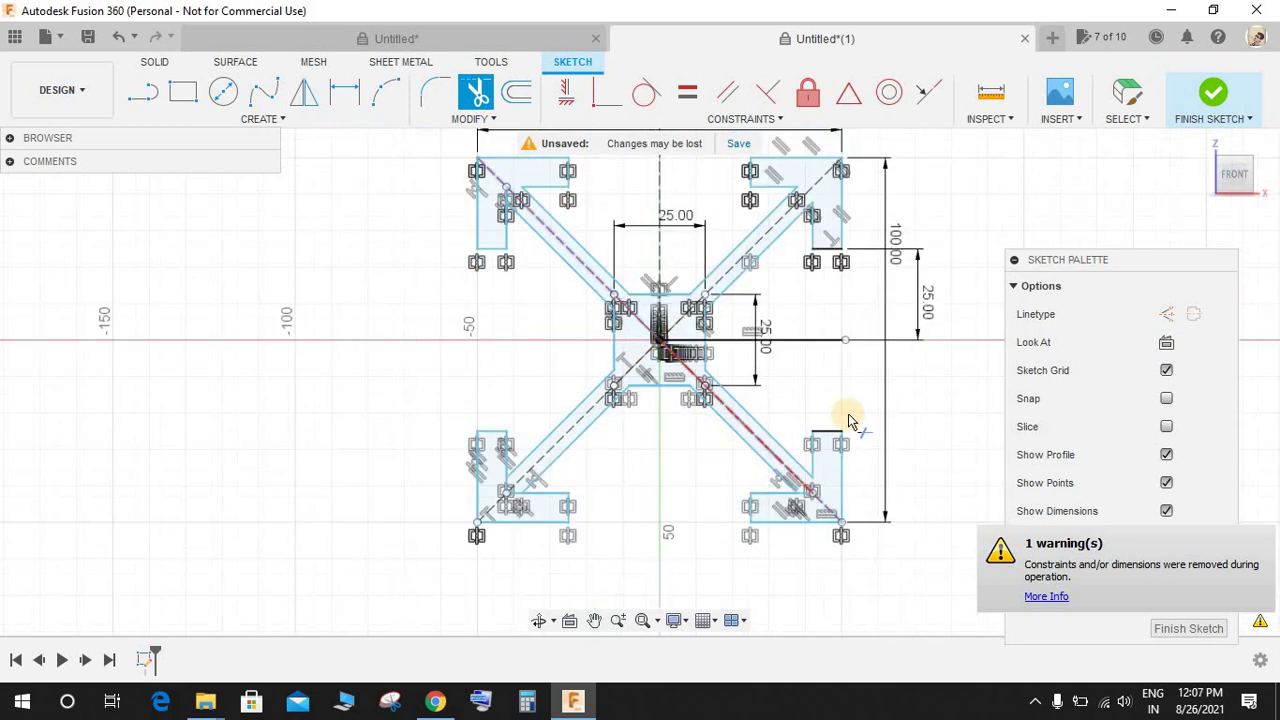
scroll(805, 505, up, 3)
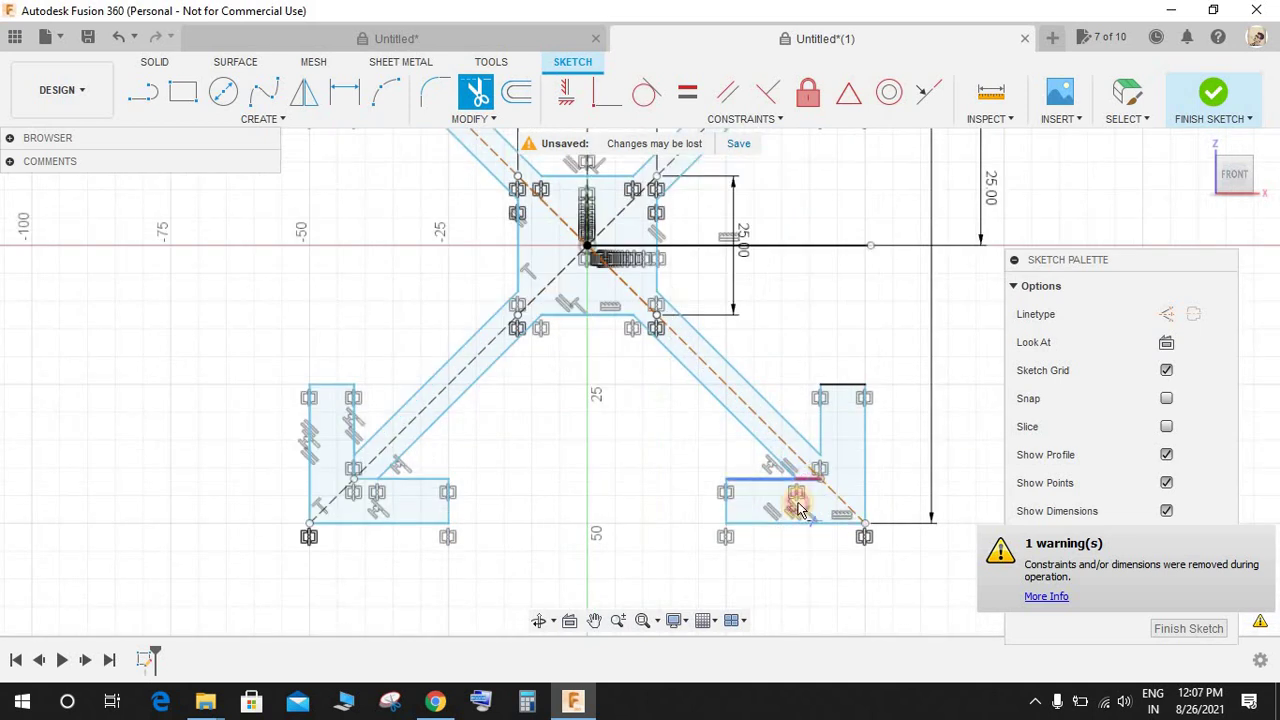
scroll(729, 451, down, 3)
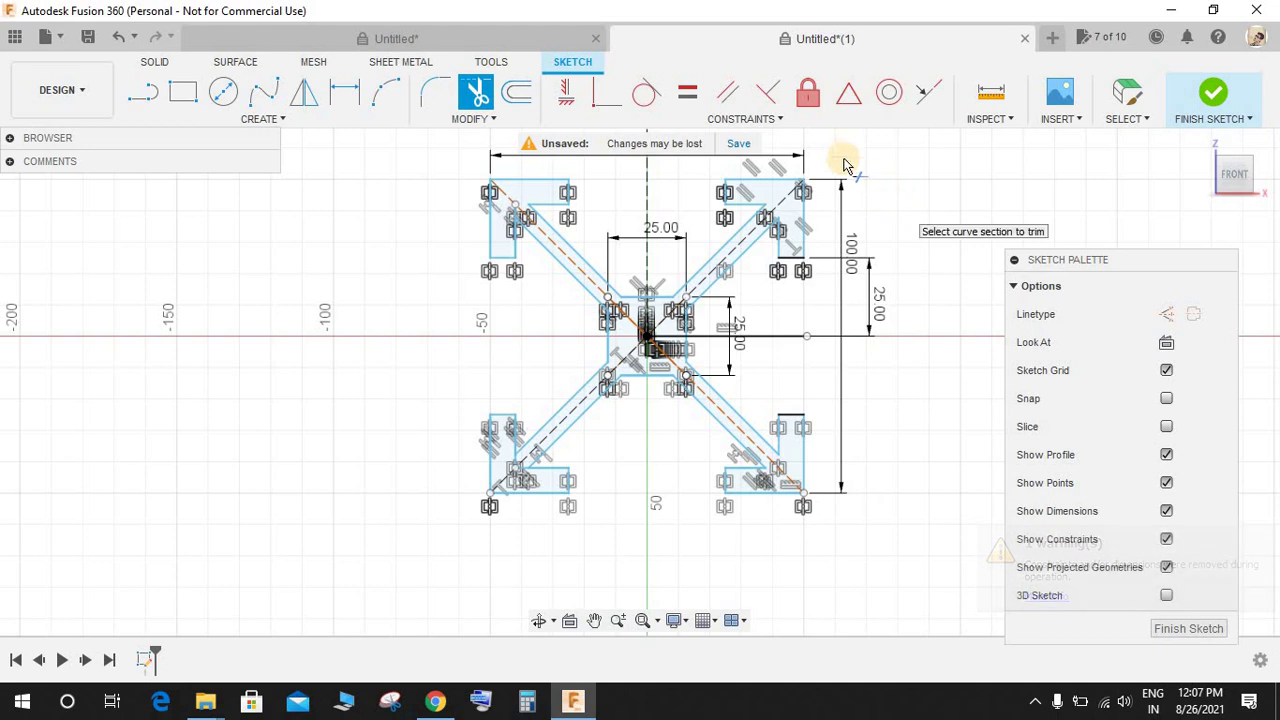
scroll(842, 164, up, 3)
scroll(840, 160, down, 2)
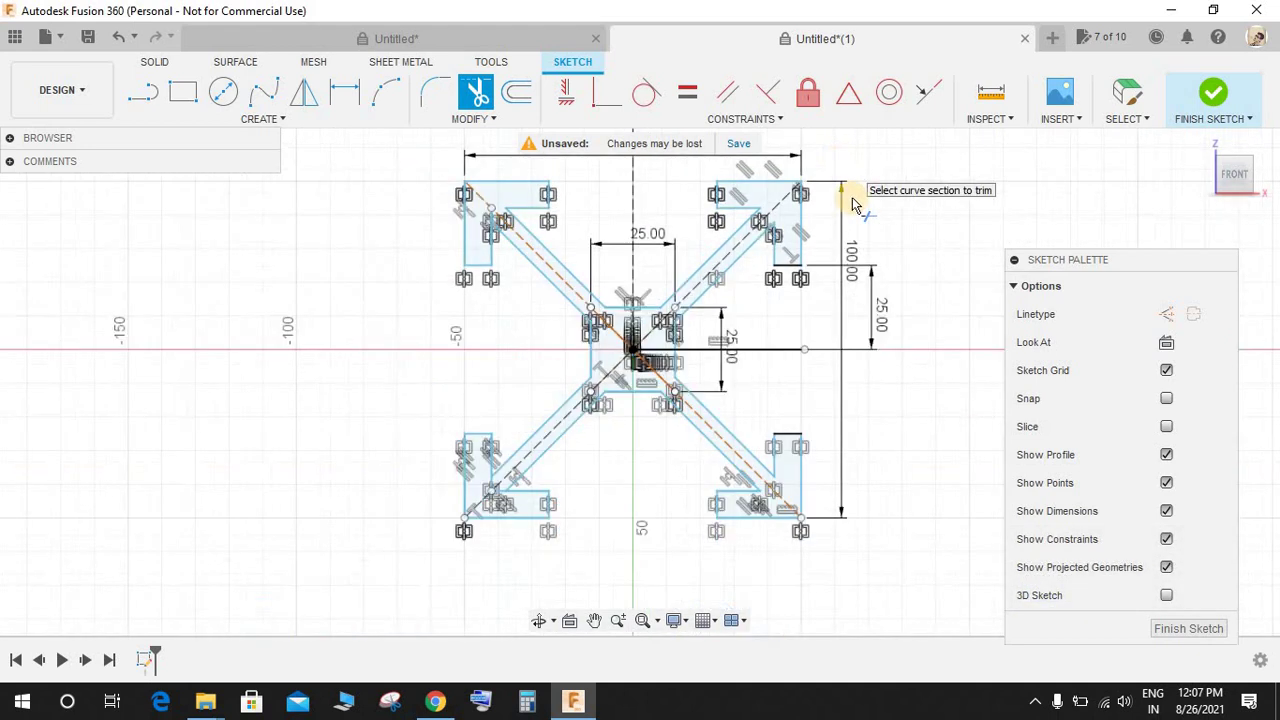
click(1205, 110)
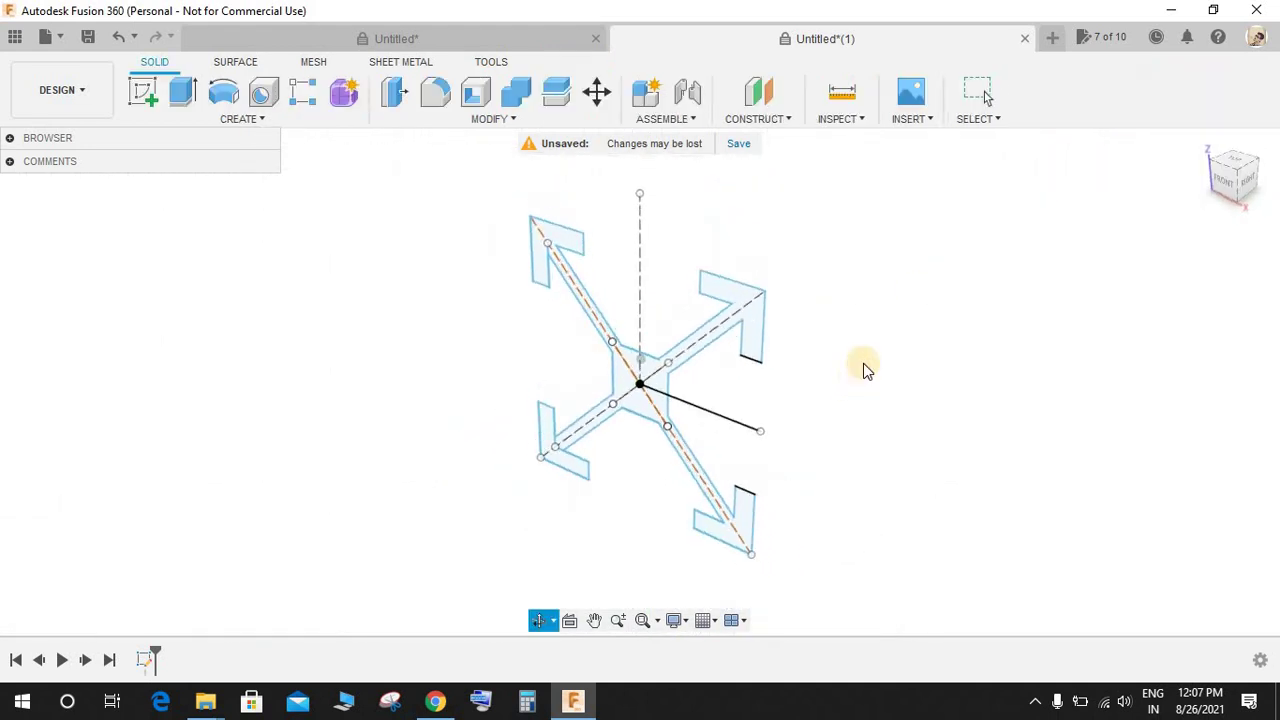
Step: Select the lower-left L profile and the central X profile for extrusion
key(e)
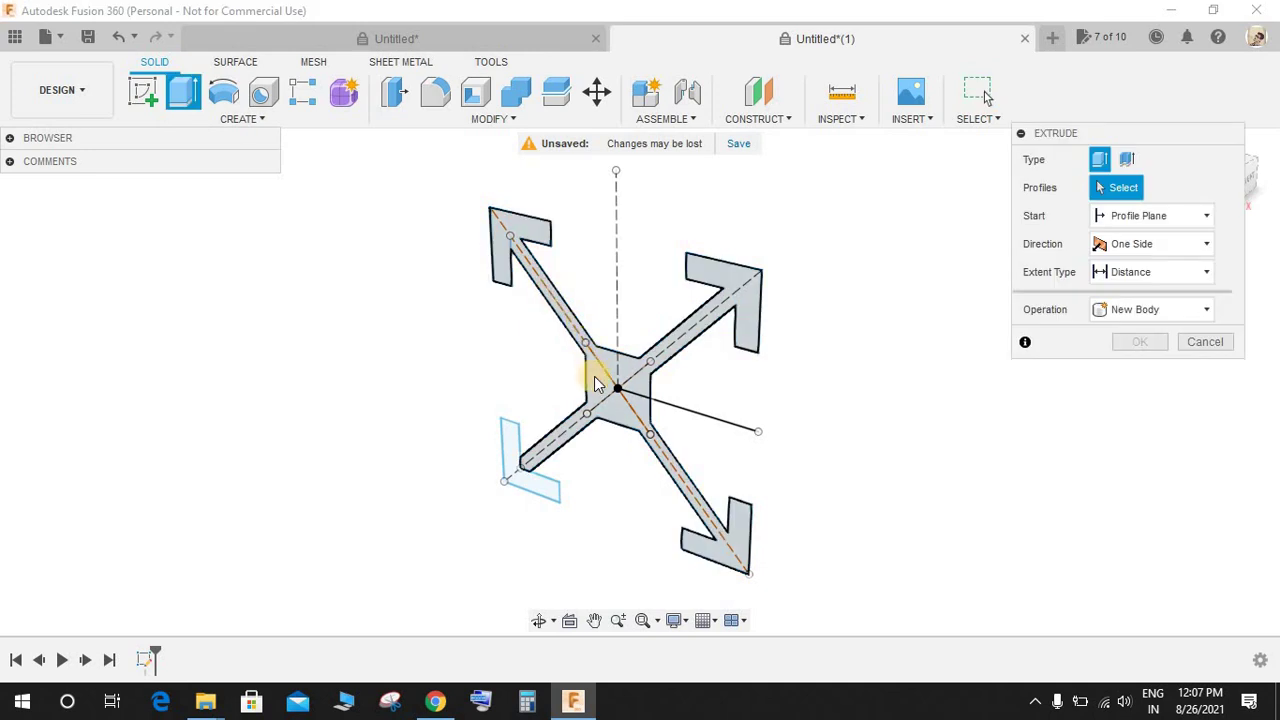
scroll(540, 480, up, 2)
click(535, 485)
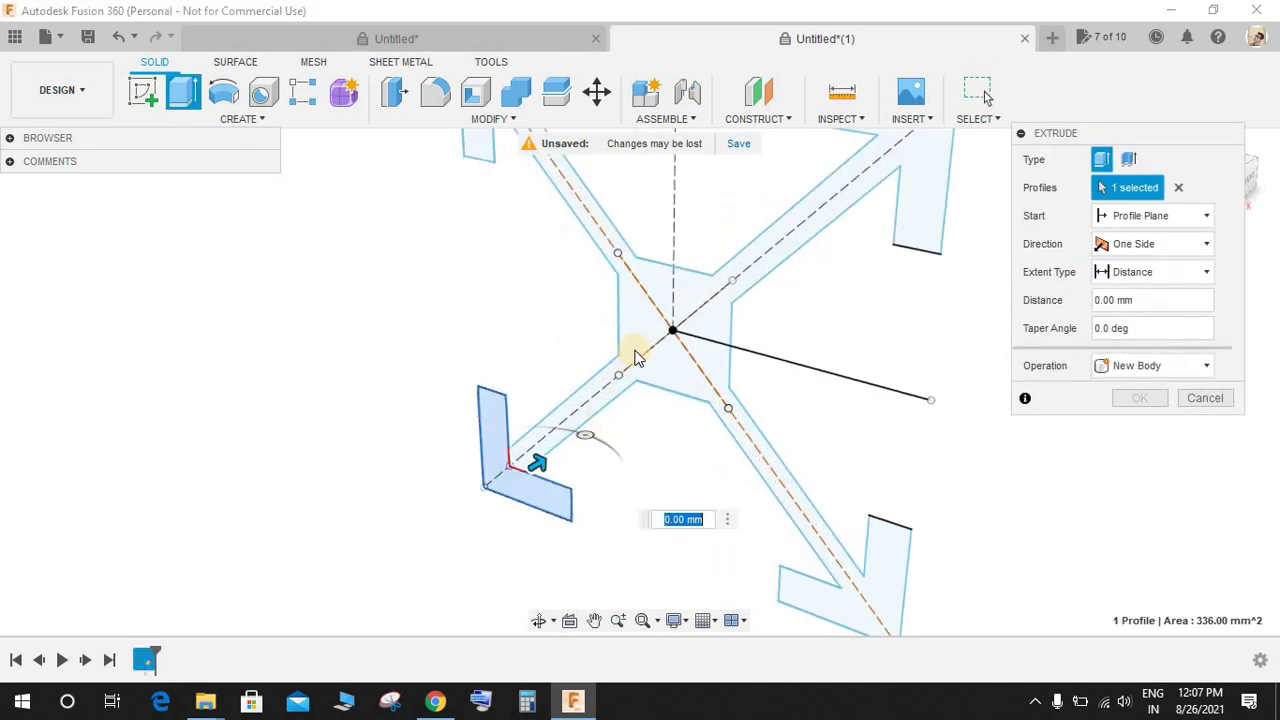
click(634, 340)
scroll(609, 423, down, 2)
scroll(519, 452, up, 2)
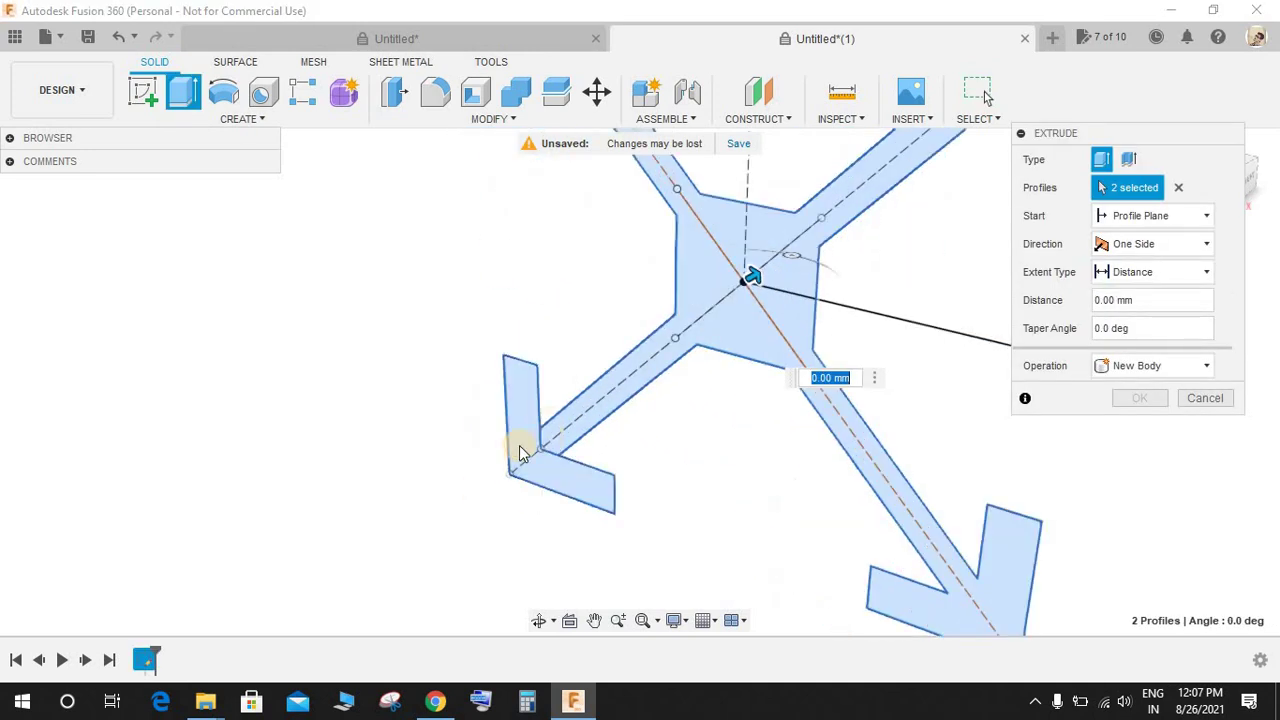
scroll(530, 452, down, 4)
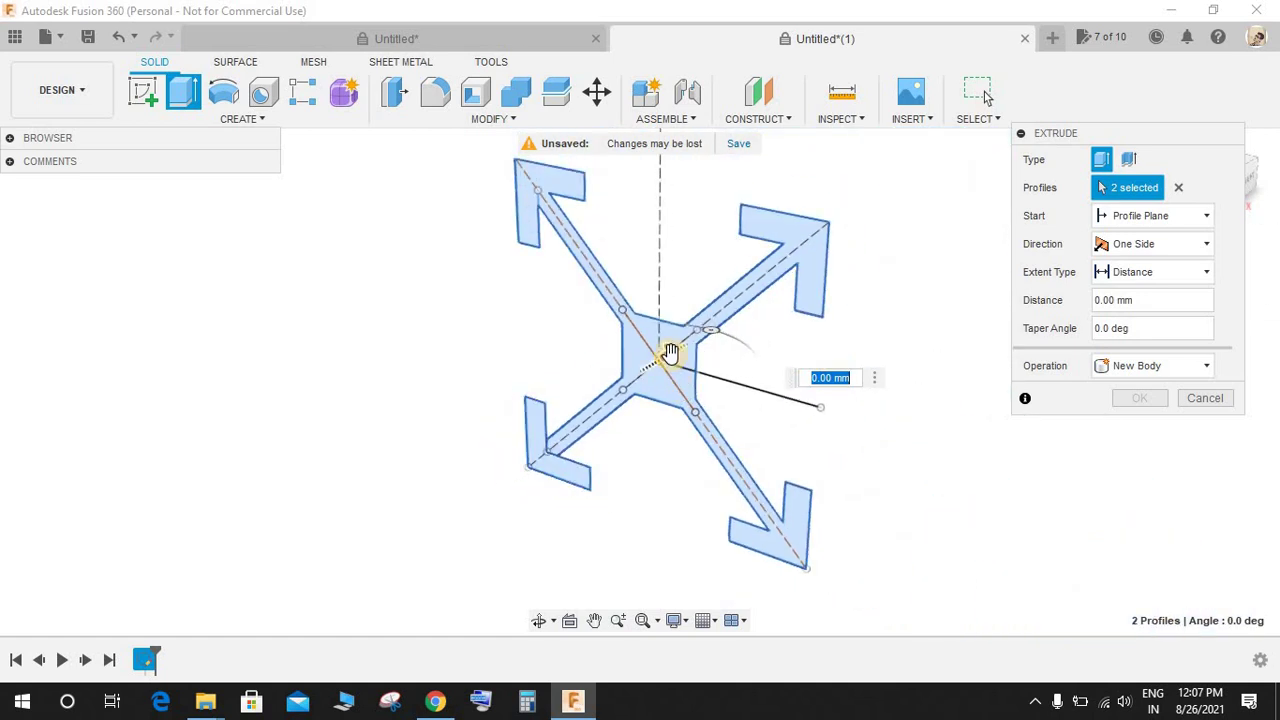
scroll(523, 480, up, 2)
scroll(509, 466, down, 4)
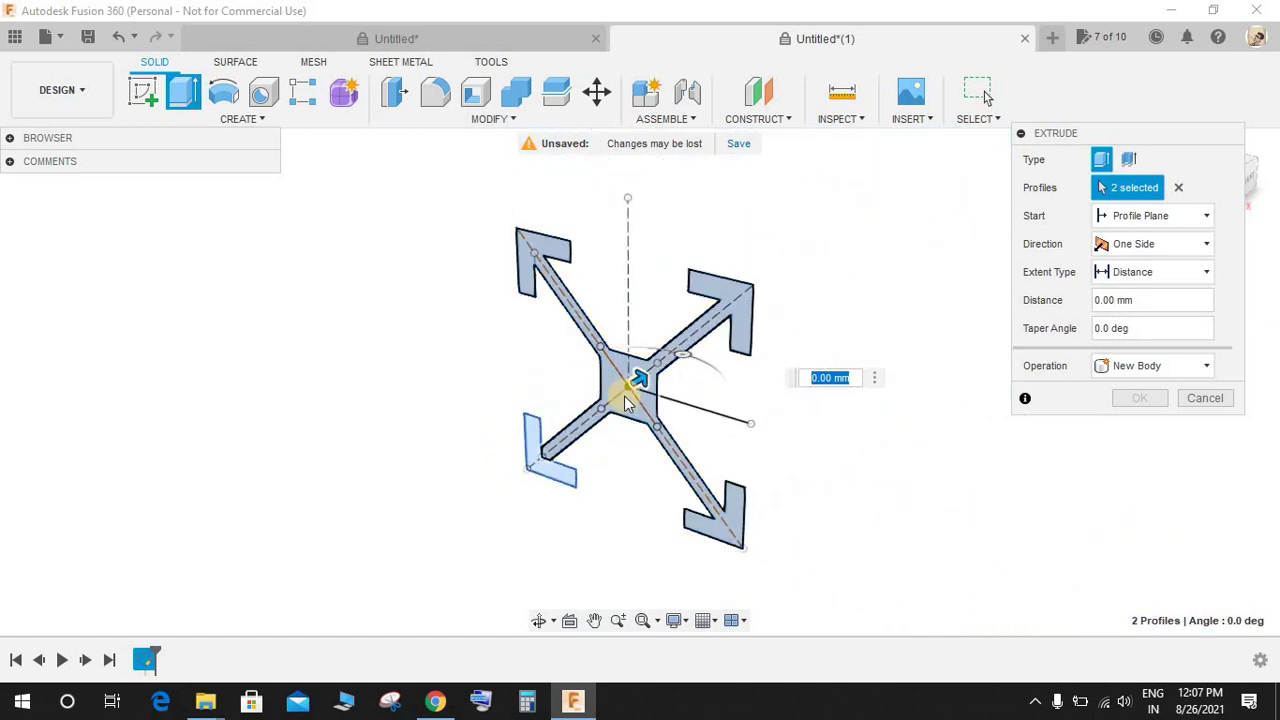
Step: Extrude the selected profiles -175.726 mm as a New Component
drag(638, 380, 837, 423)
scroll(452, 565, down, 3)
middle_drag(820, 400, 893, 268)
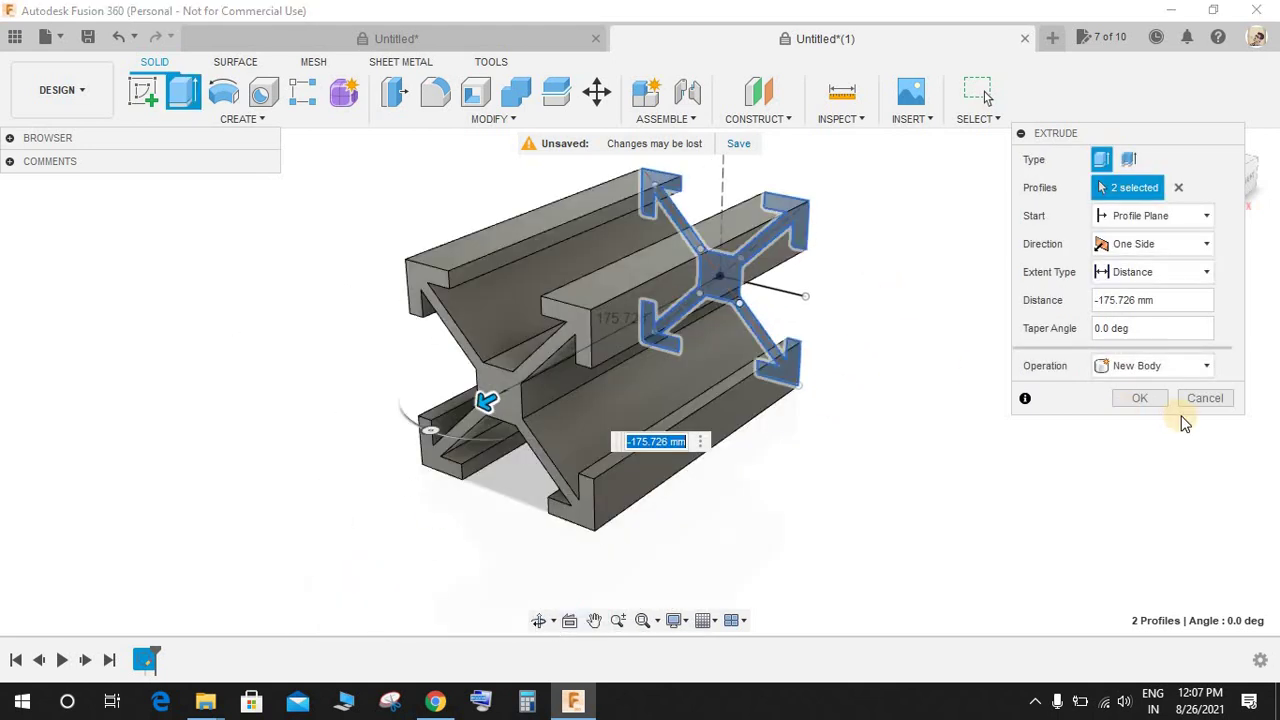
click(1162, 366)
click(1152, 474)
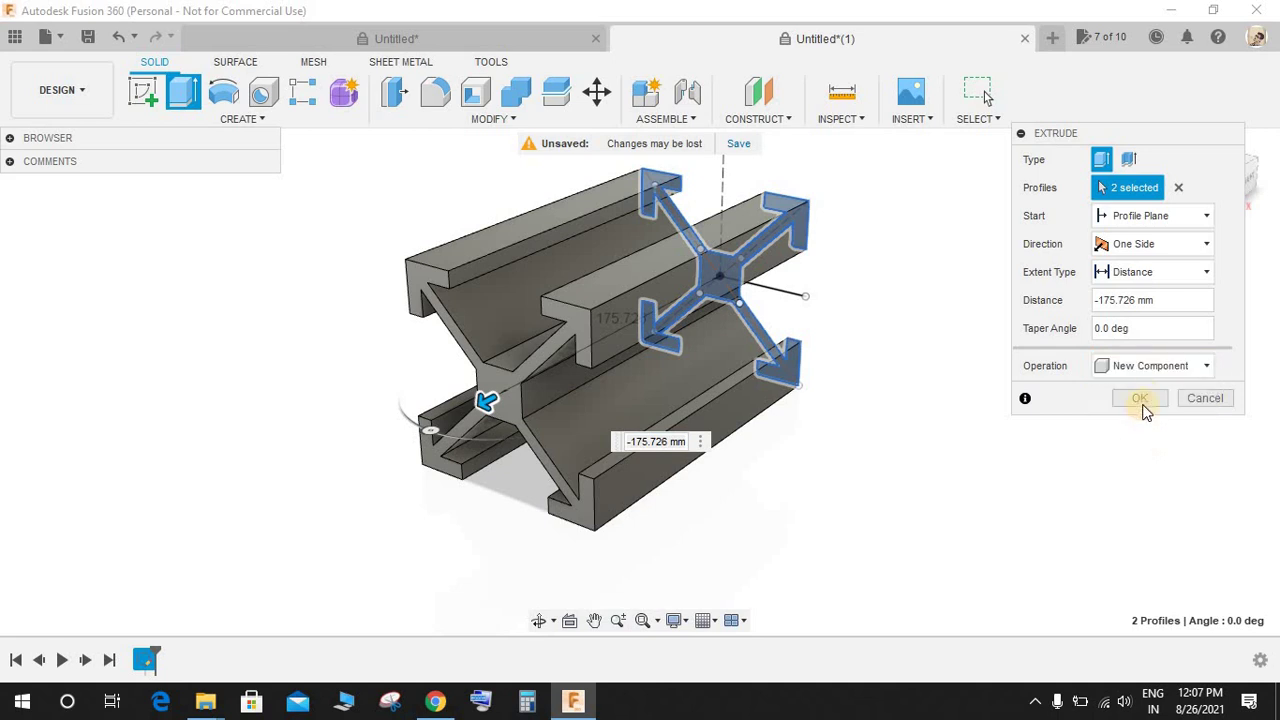
click(1145, 398)
scroll(882, 365, up, 2)
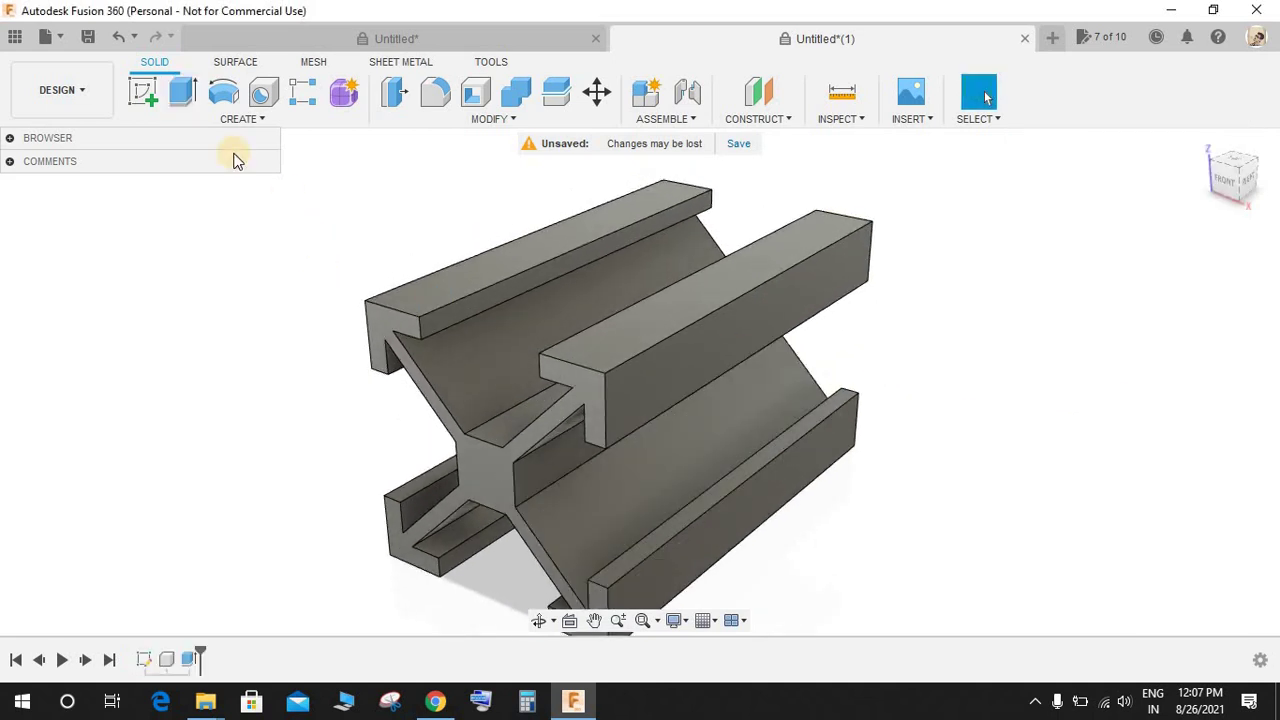
Step: Sketch a 15 mm diameter circle at the origin on the rail's end face
click(143, 92)
click(489, 480)
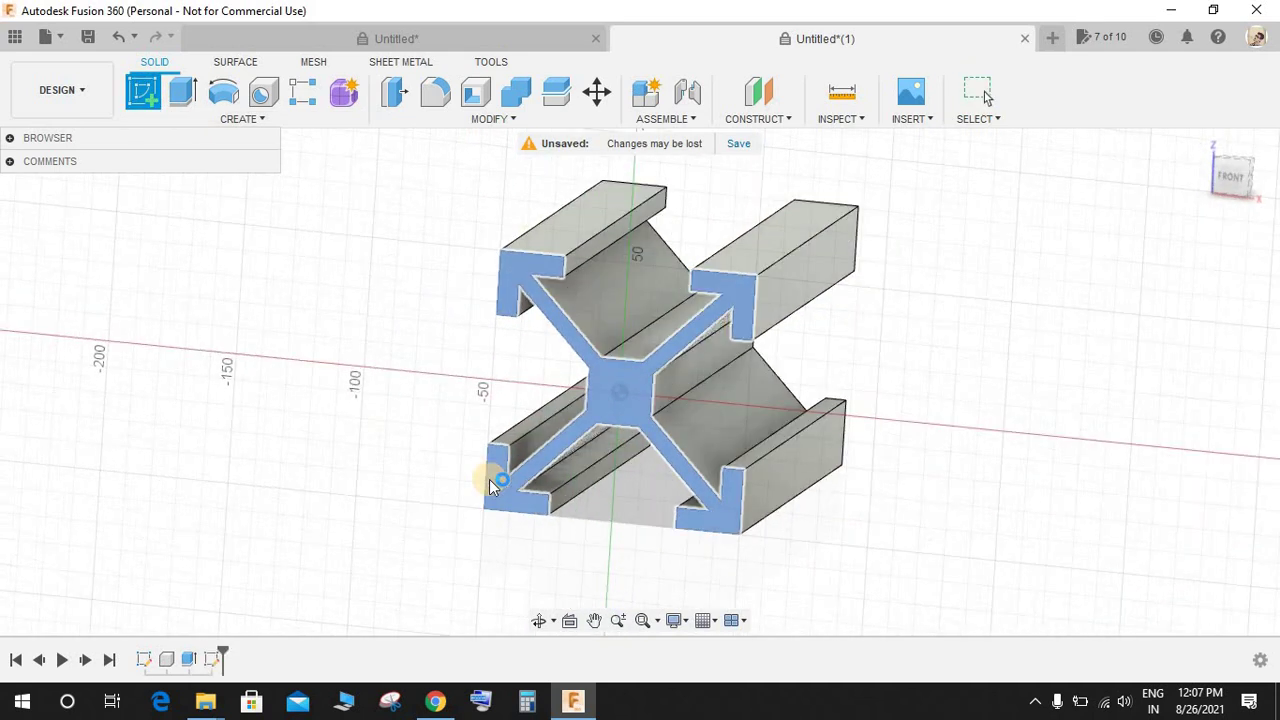
key(c)
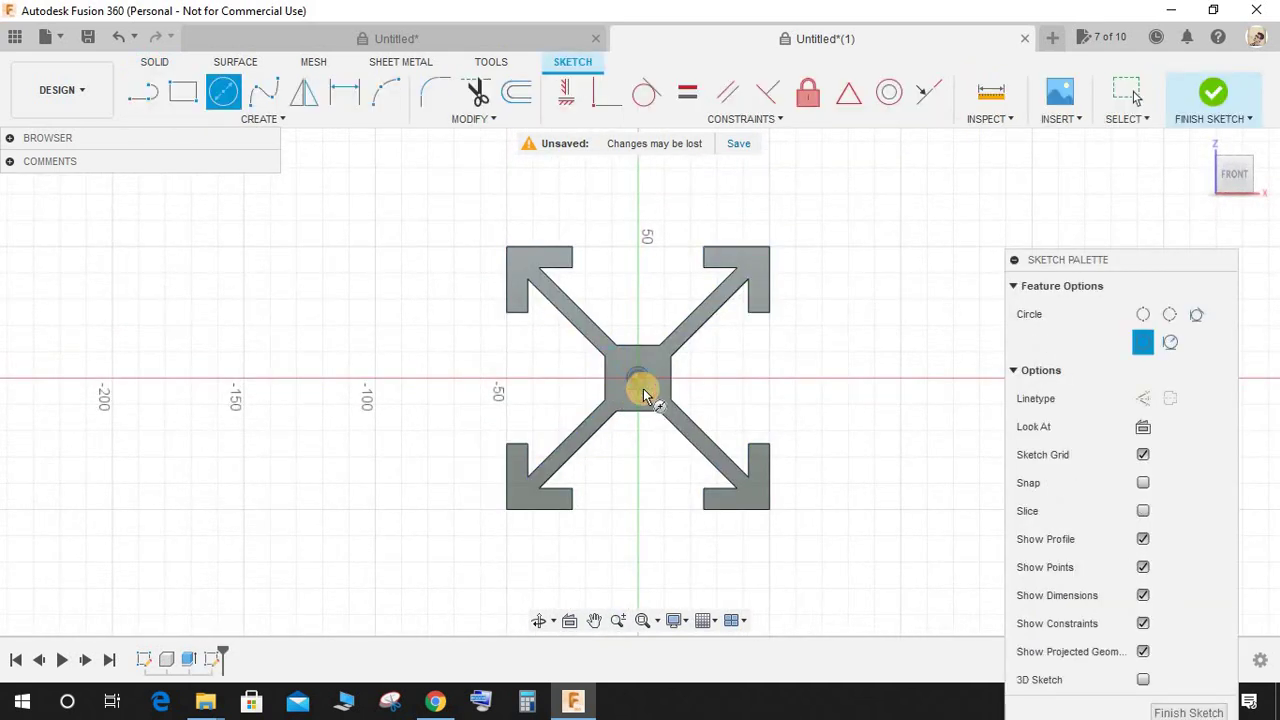
click(642, 393)
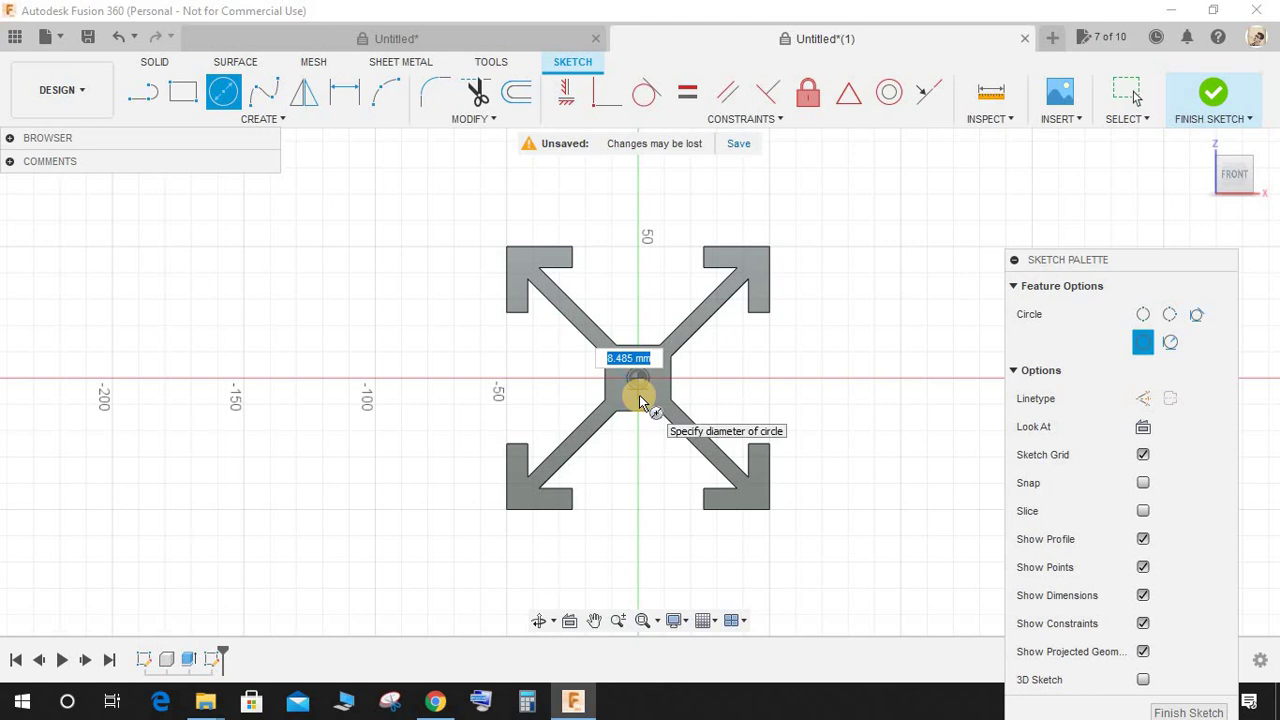
key(Return)
scroll(723, 371, up, 2)
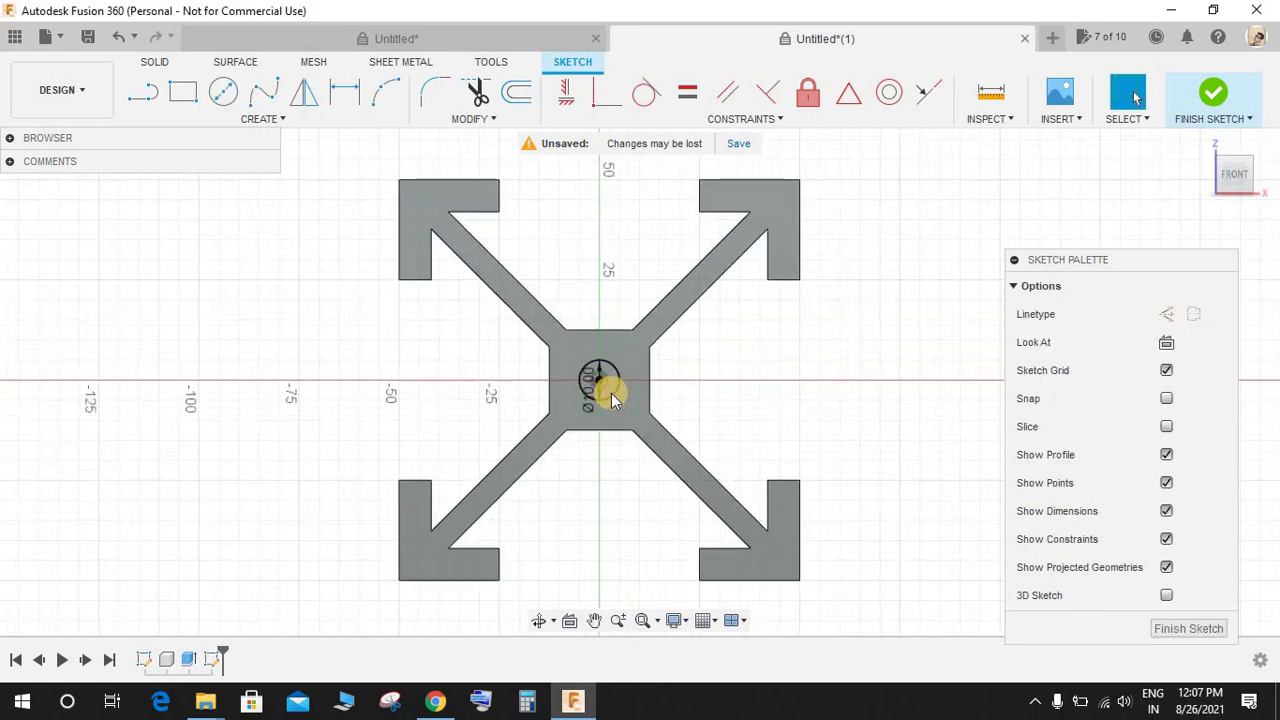
double_click(588, 402)
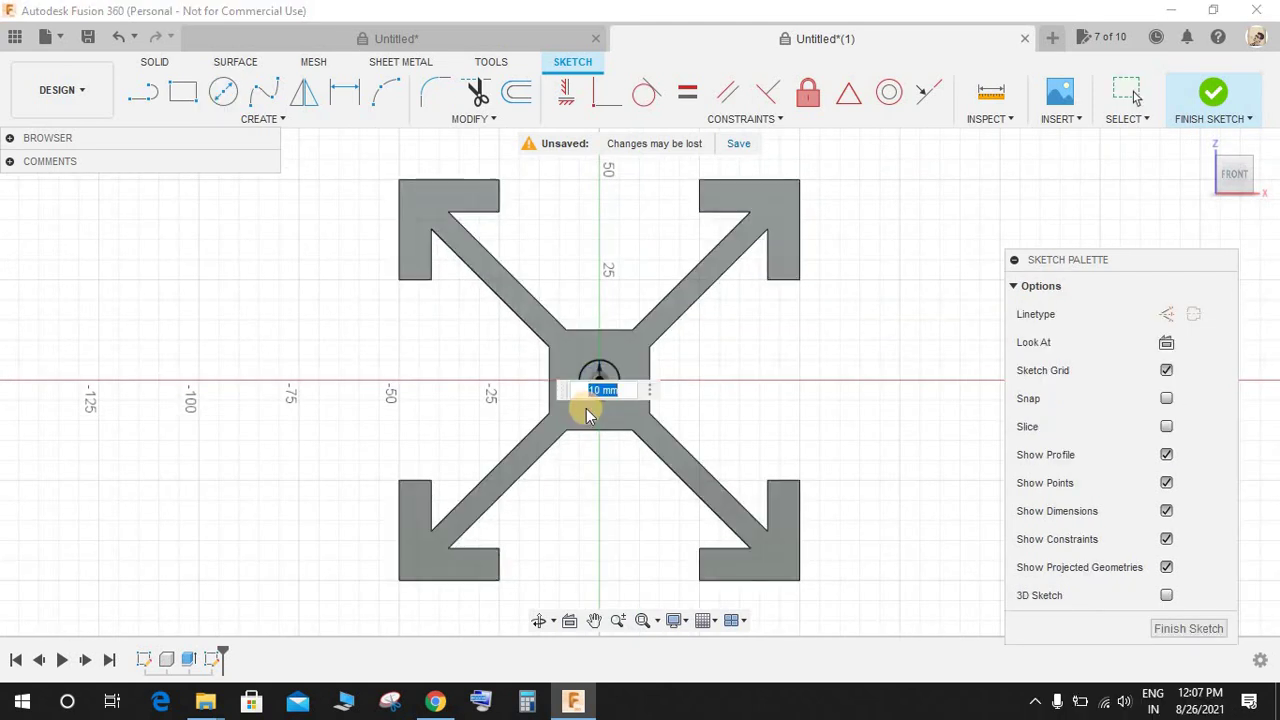
text(20)
key(Return)
double_click(591, 400)
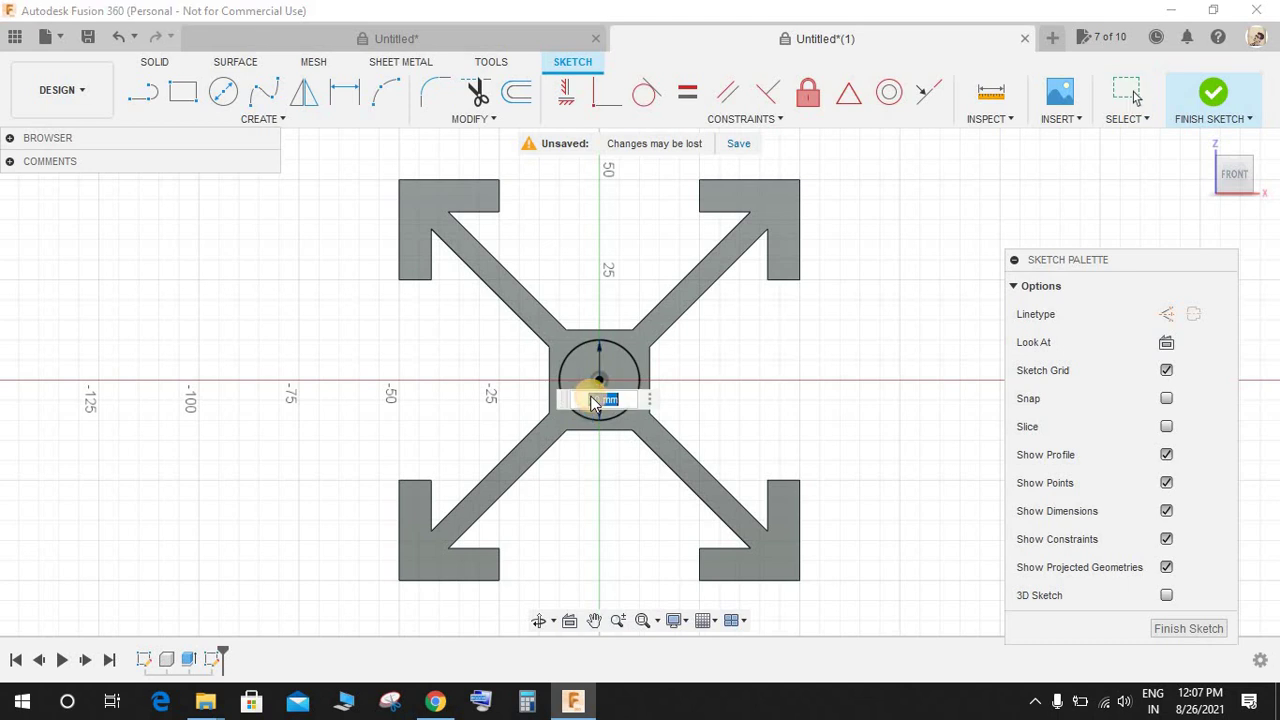
text(15)
key(Return)
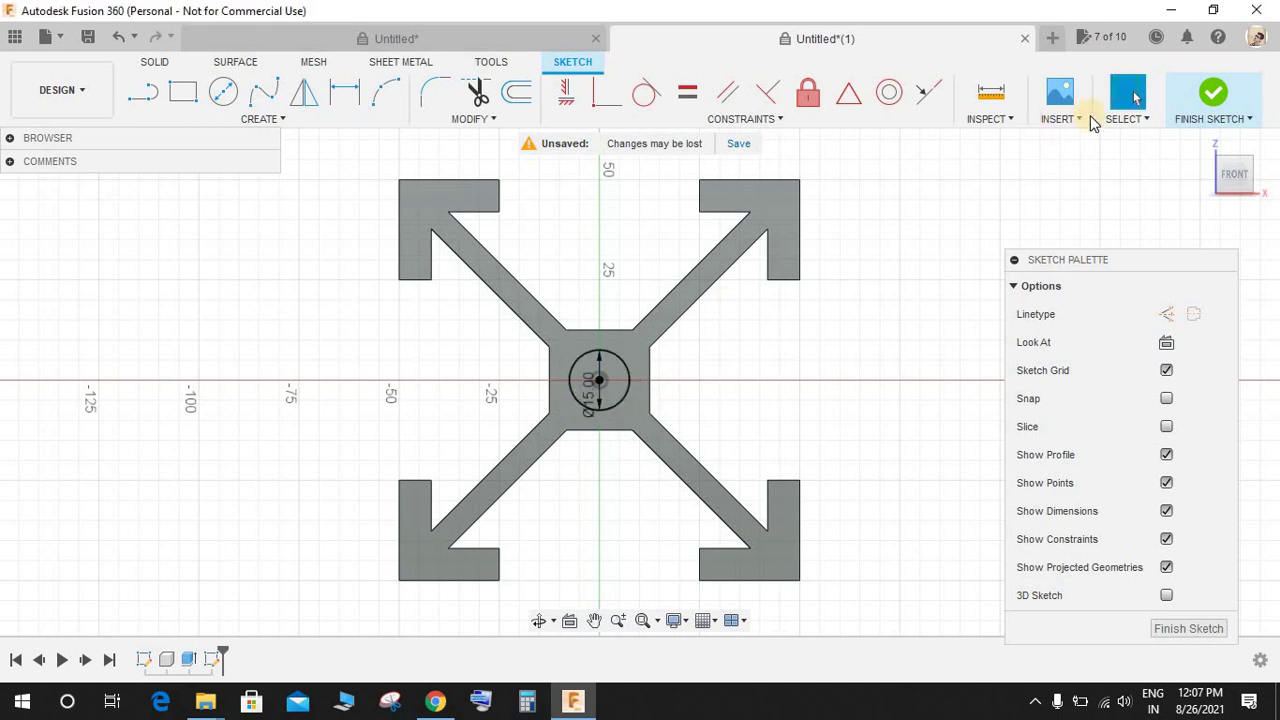
click(1213, 95)
Step: Cut the 15 mm circle through the full length of the rail
click(183, 92)
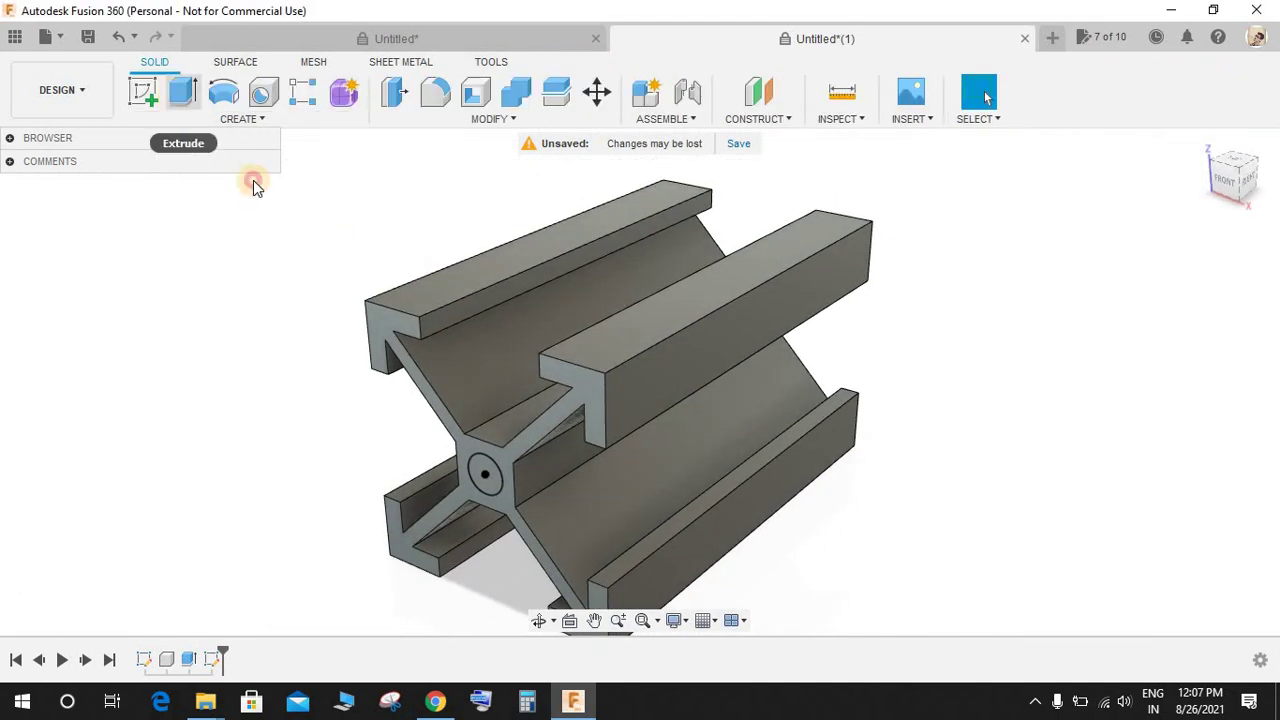
click(482, 476)
drag(482, 474, 943, 200)
click(1140, 426)
scroll(627, 440, down, 3)
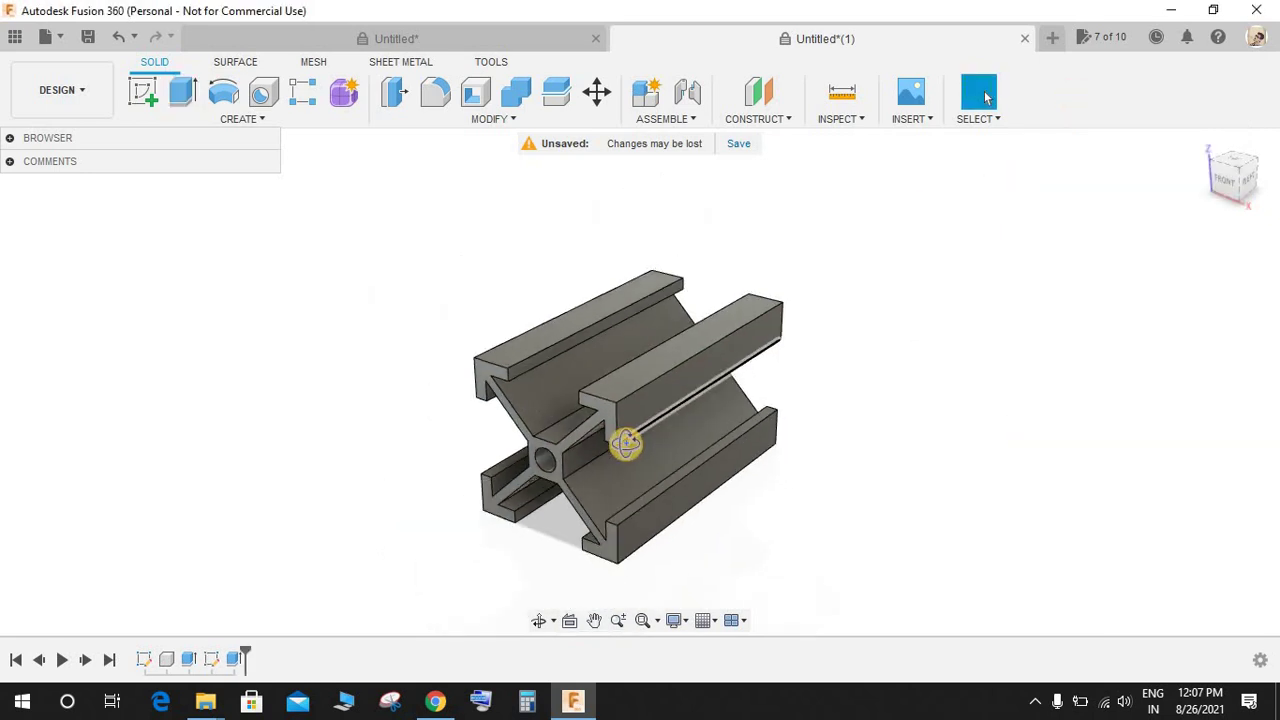
scroll(600, 460, up, 3)
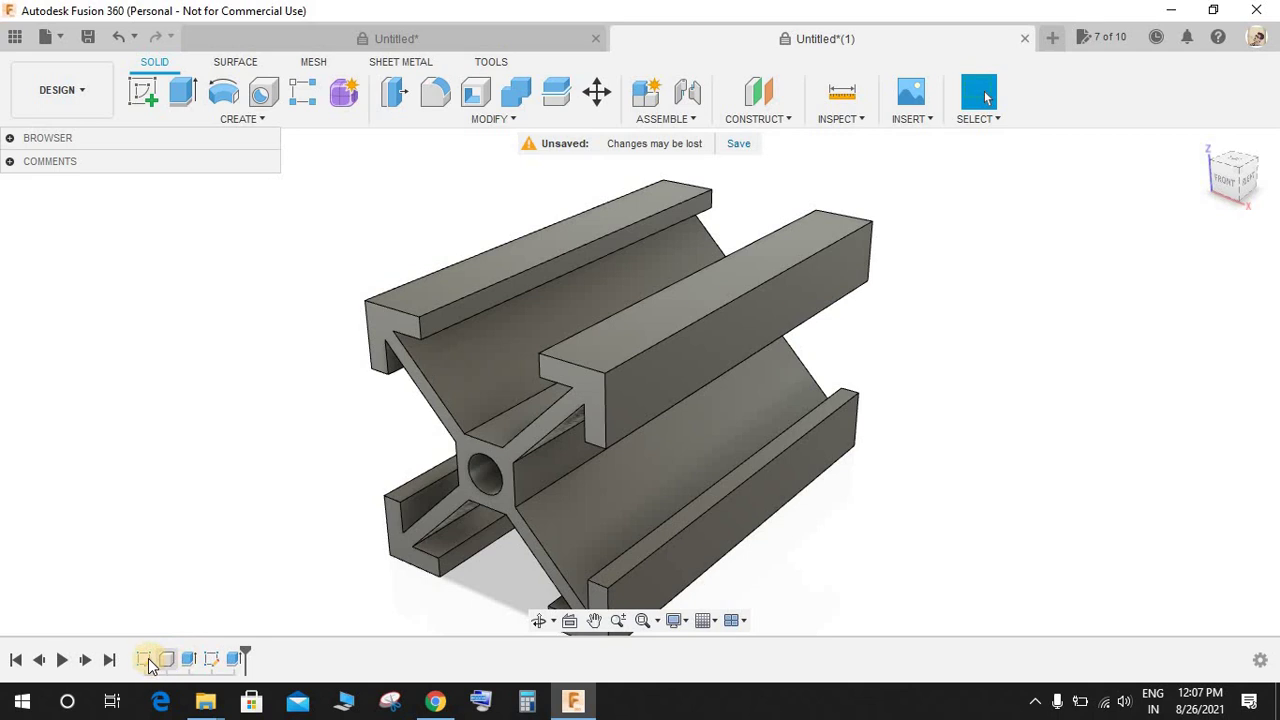
Step: Show the original Sketch1 profile and orbit the model to a near-front view
click(145, 660)
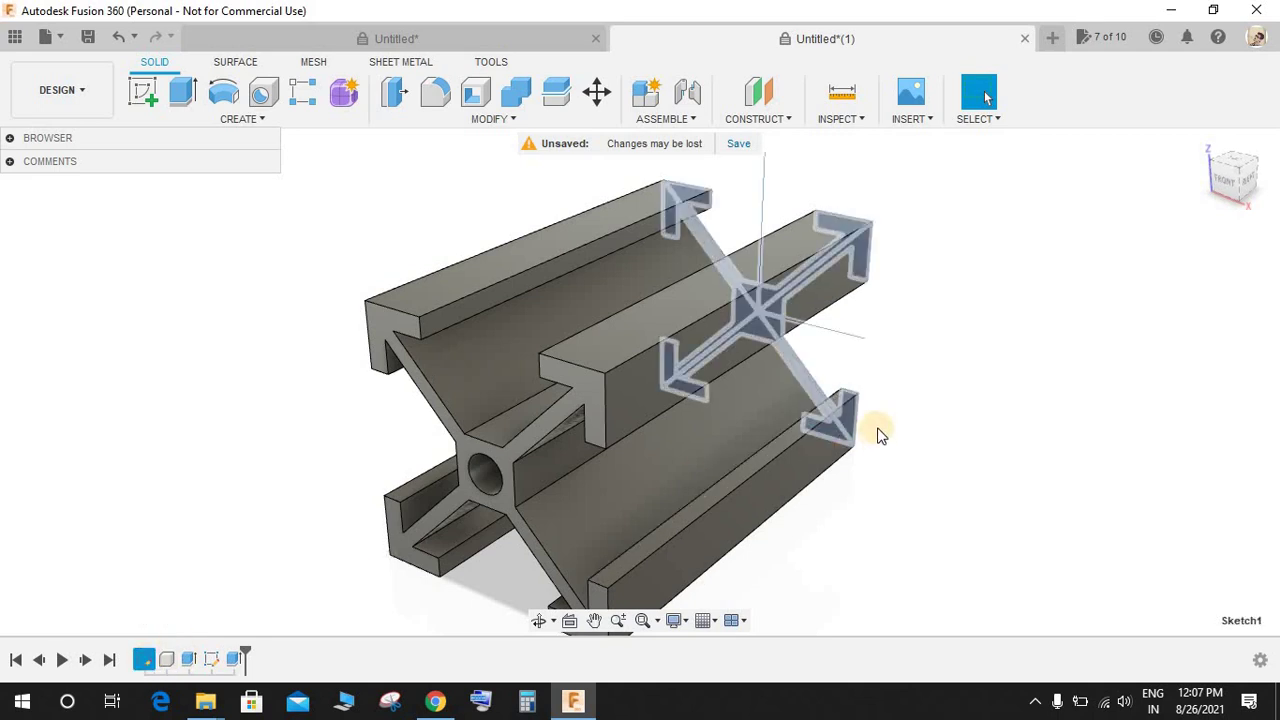
click(900, 390)
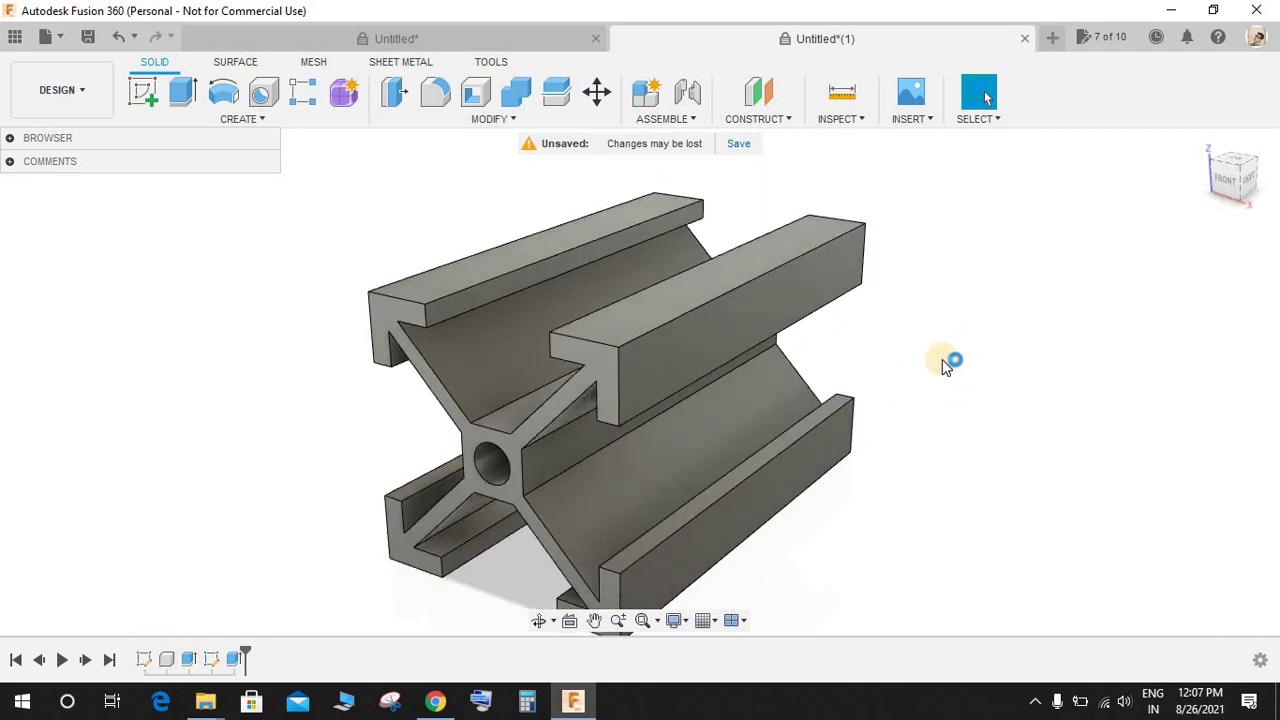
shift+middle_drag(942, 359, 866, 380)
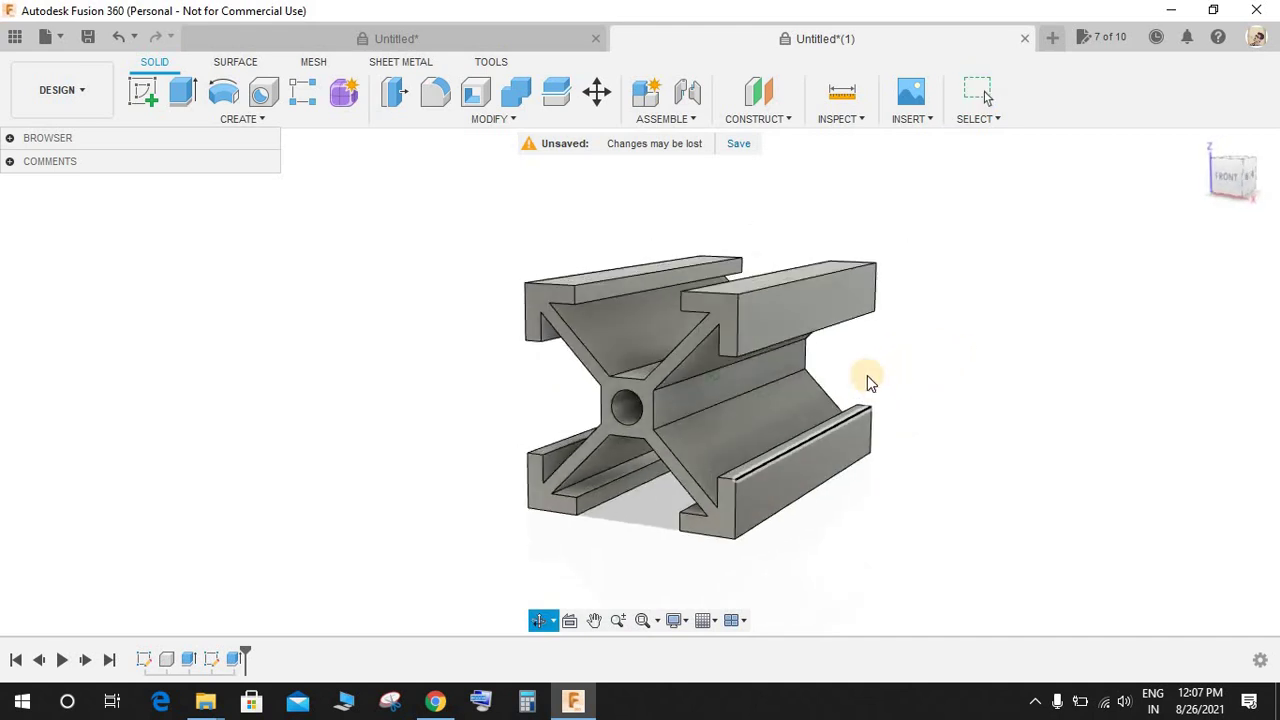
Step: Apply a 1 mm fillet to all edges of the window-selected rail body
click(435, 93)
drag(423, 210, 935, 579)
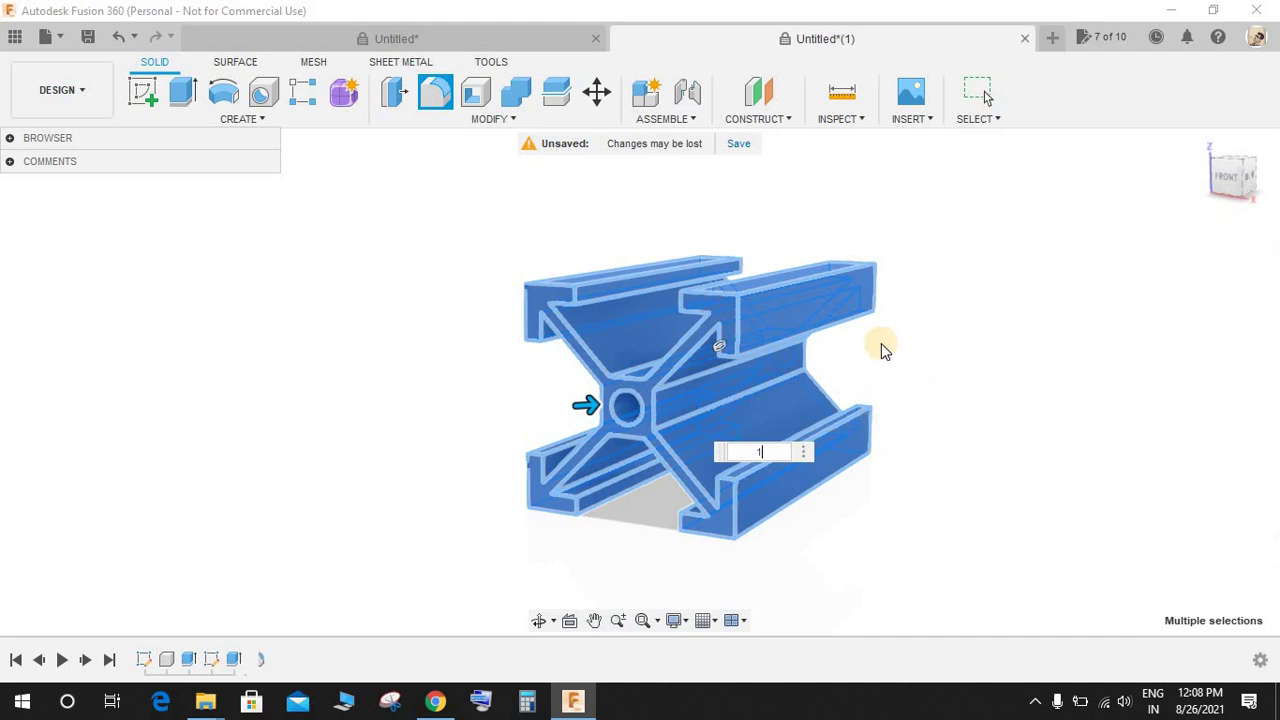
key(Escape)
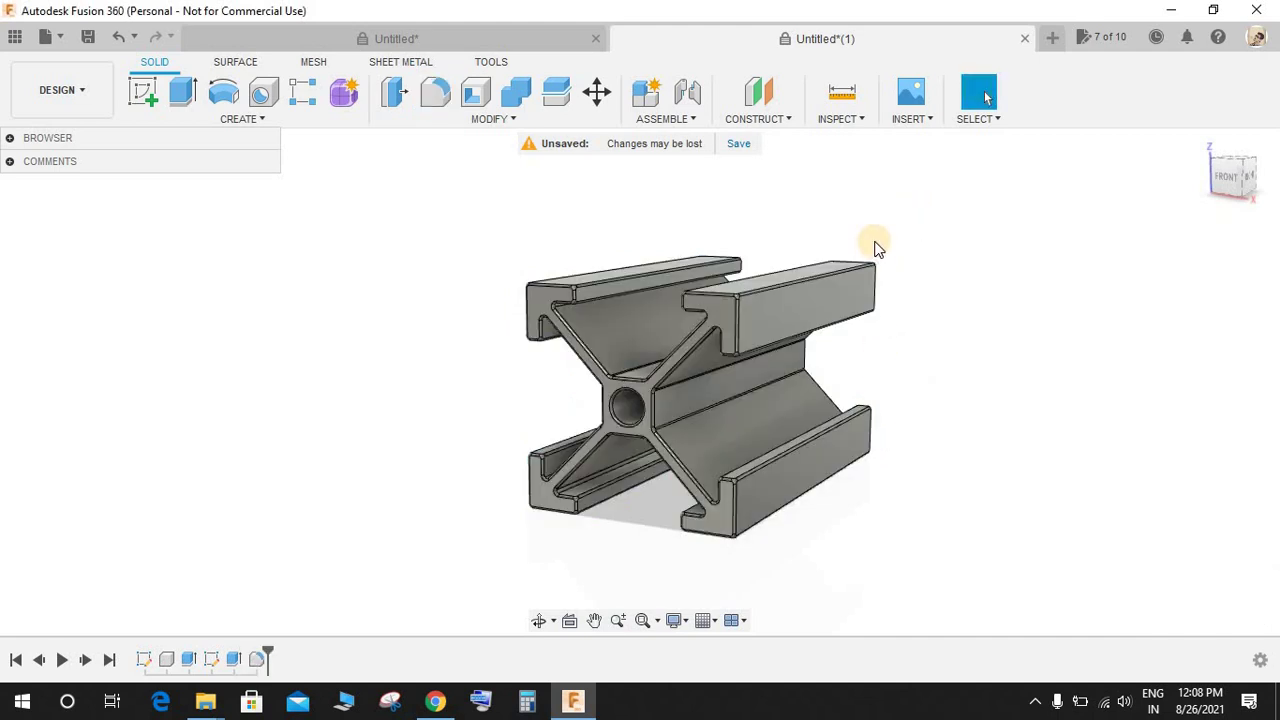
shift+middle_drag(875, 248, 746, 243)
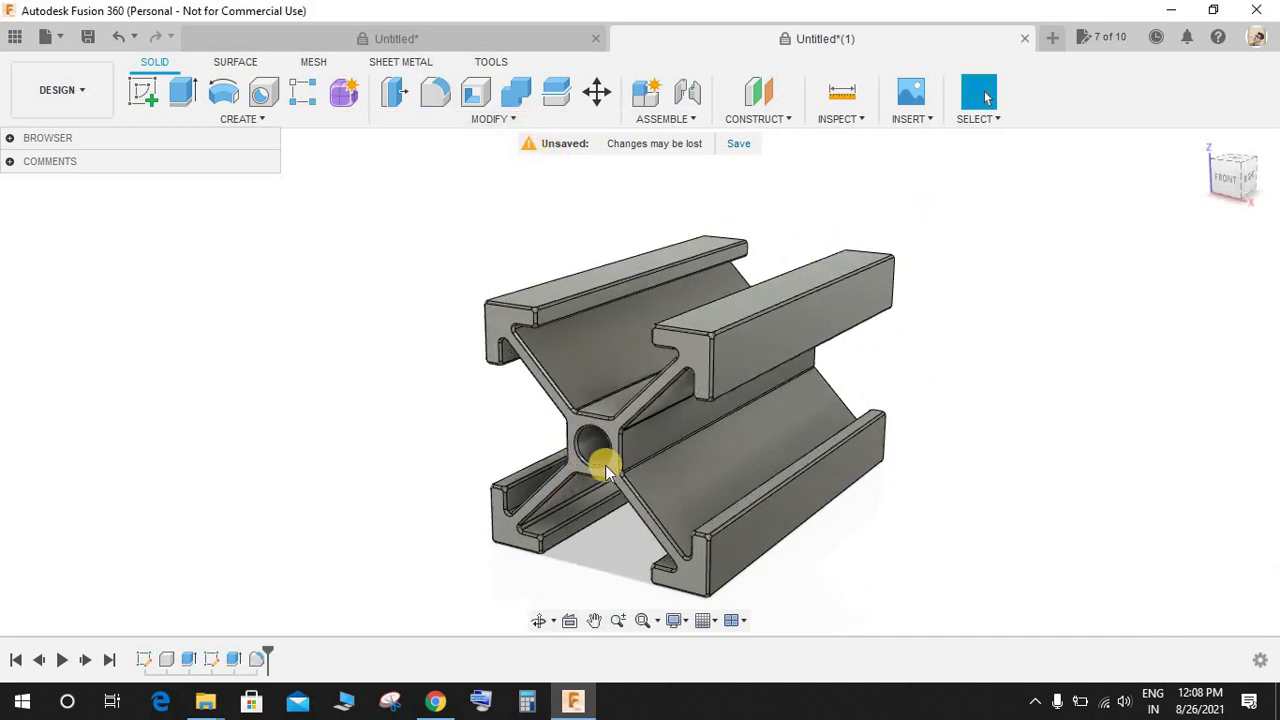
Step: With Simplify > Remove Faces, pick the fillet face at the hole's near end
scroll(605, 465, up, 5)
click(489, 118)
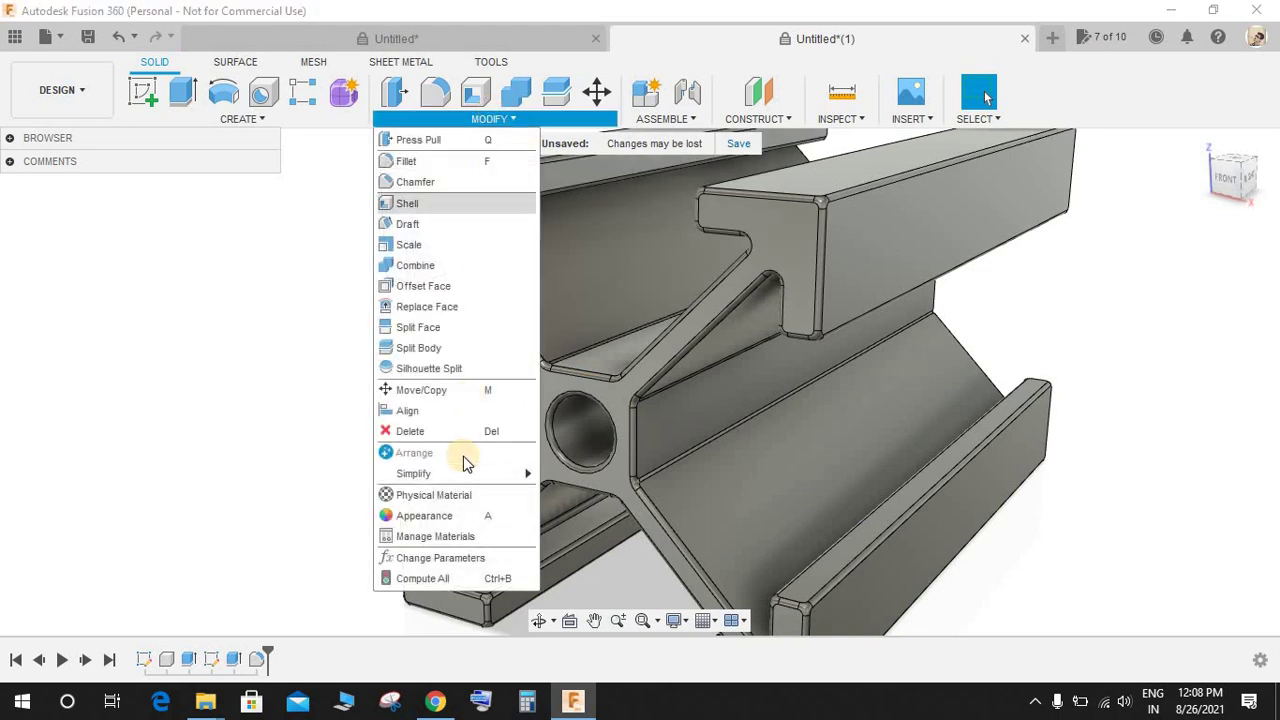
mouse_move(465, 473)
click(578, 470)
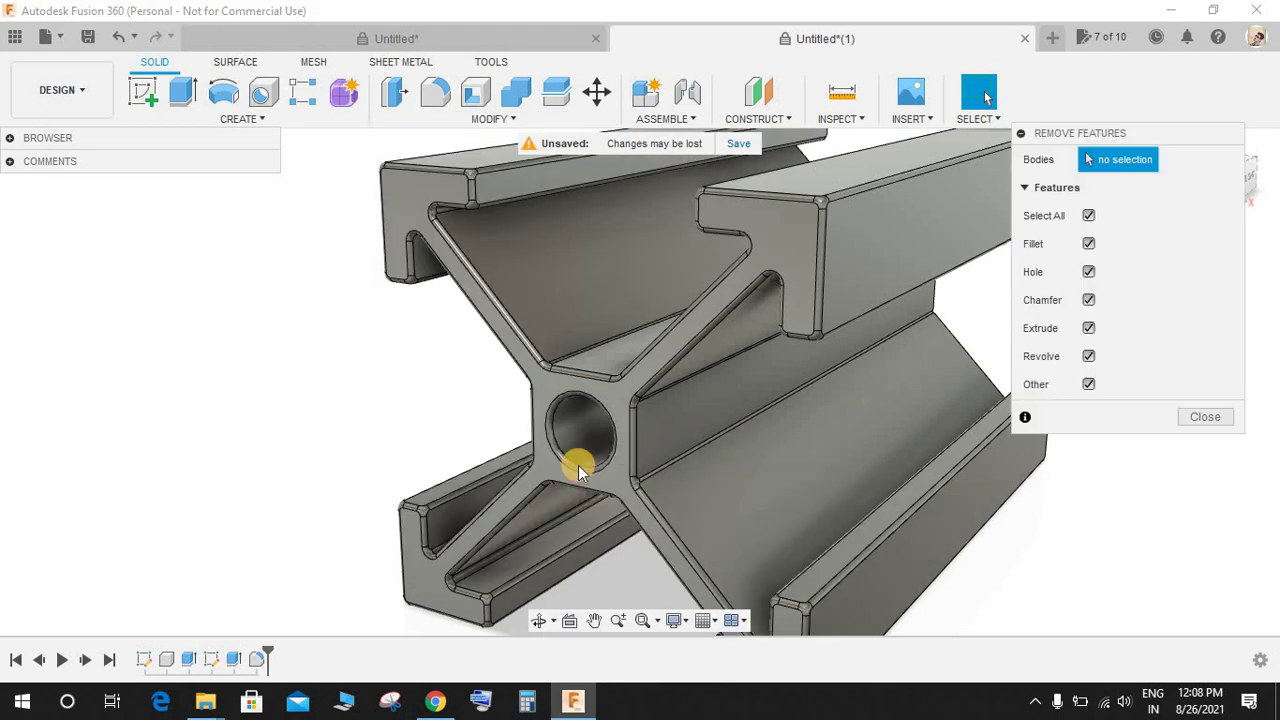
scroll(578, 470, up, 4)
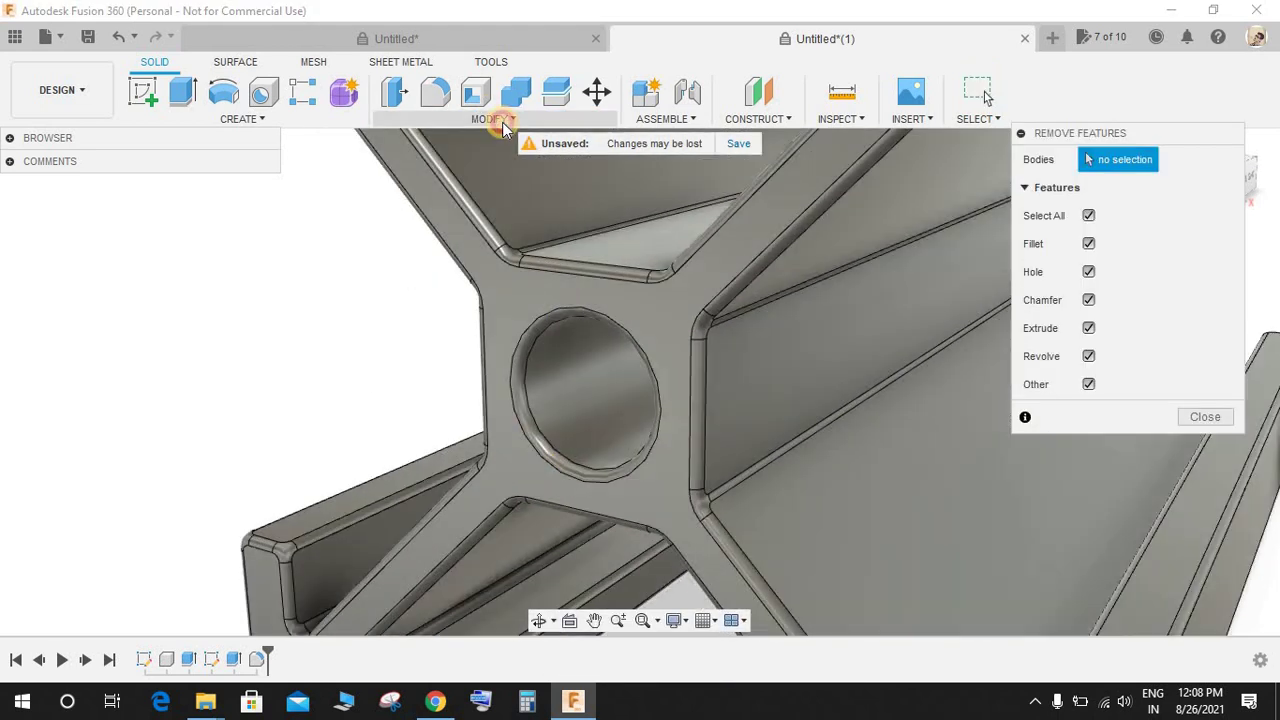
click(500, 119)
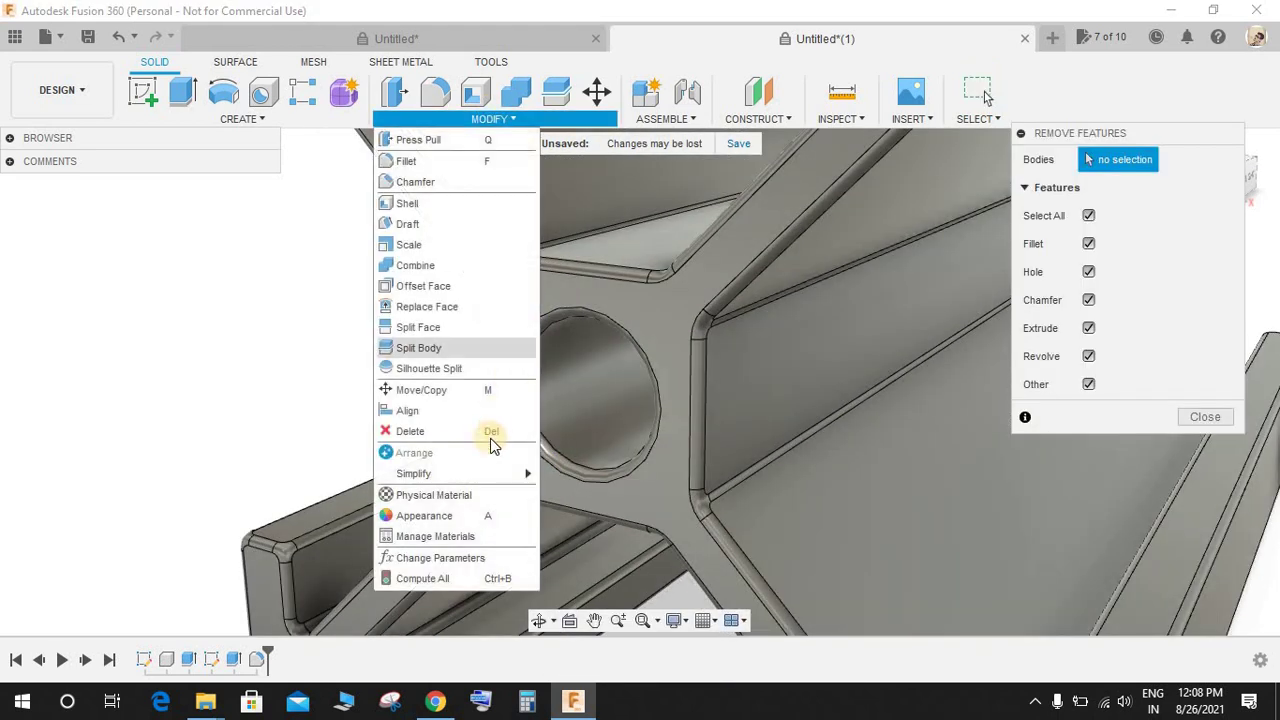
mouse_move(520, 474)
click(571, 491)
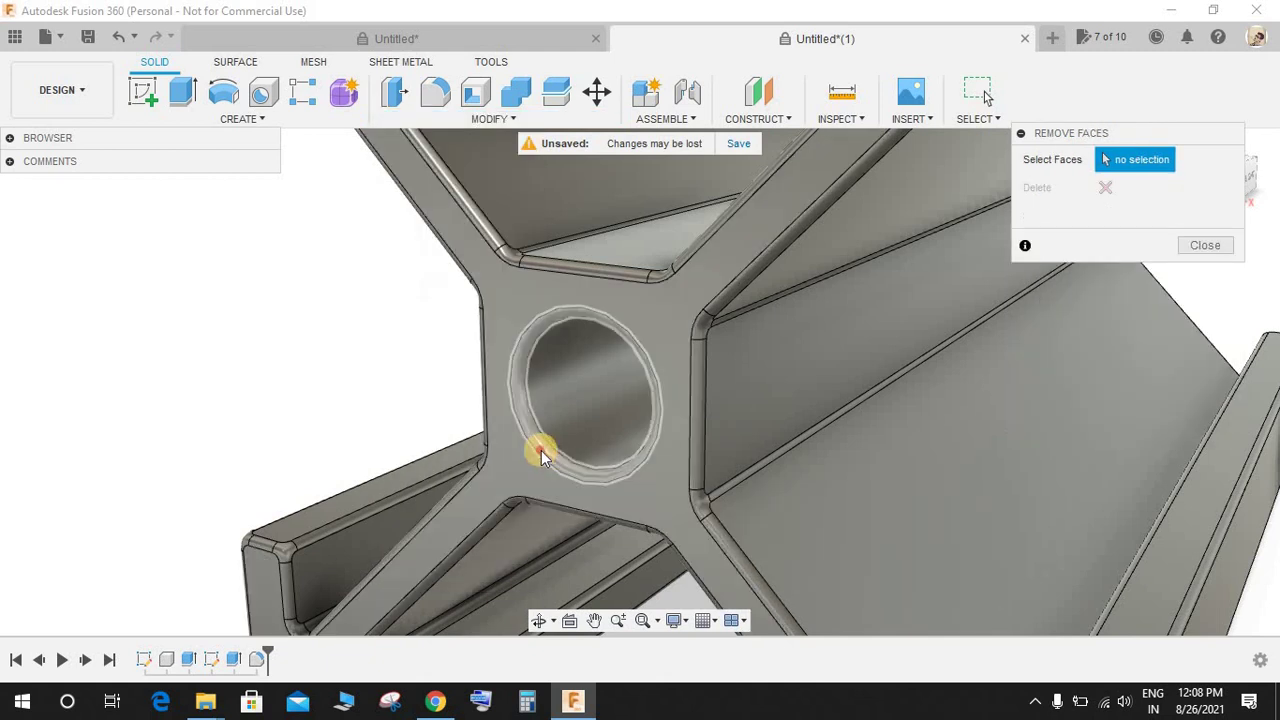
click(540, 455)
scroll(560, 450, down, 5)
Step: Add the fillet face at the hole's far end and delete both faces
shift+middle_drag(789, 400, 947, 456)
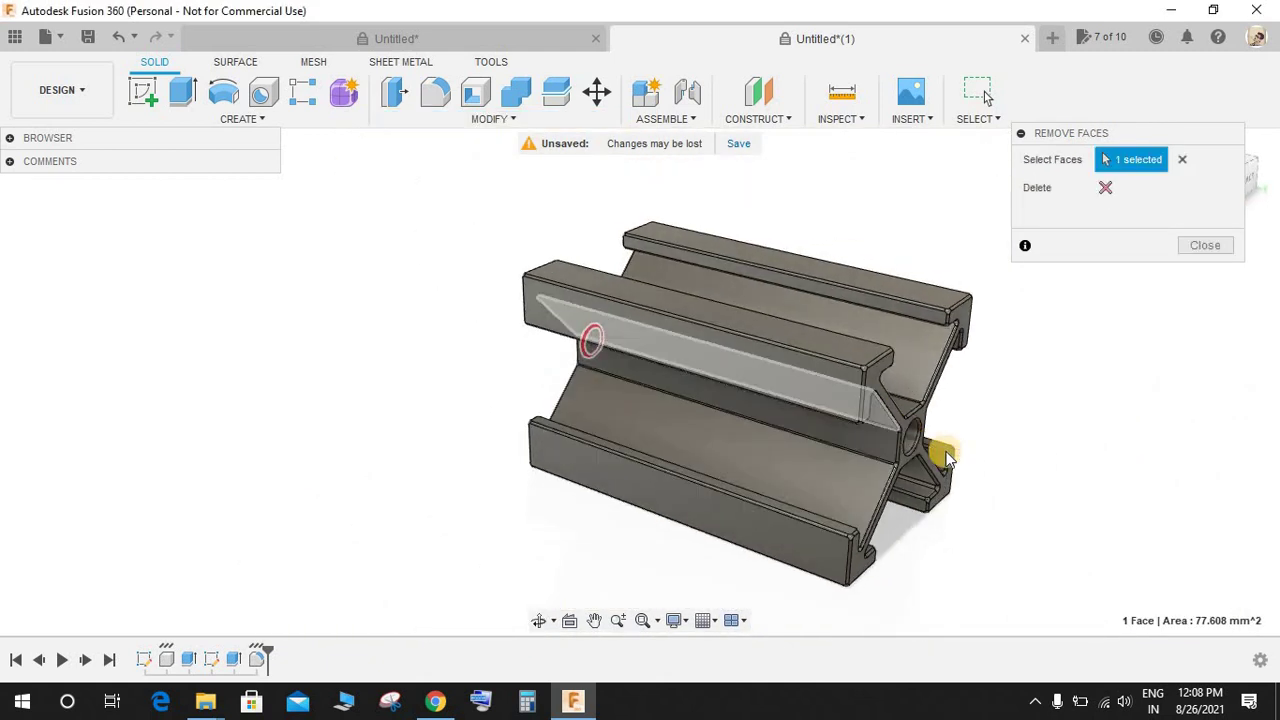
scroll(947, 456, up, 5)
click(868, 334)
scroll(914, 394, down, 4)
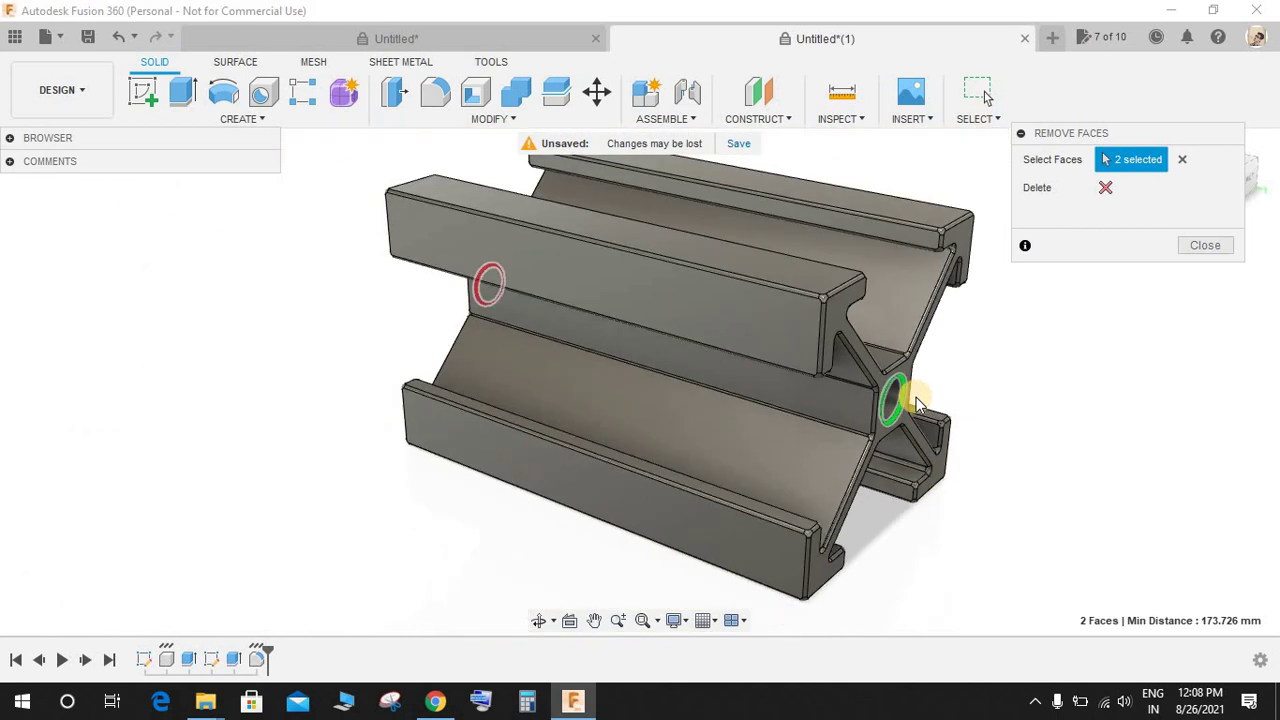
scroll(917, 403, down, 2)
click(1107, 190)
shift+middle_drag(786, 380, 700, 330)
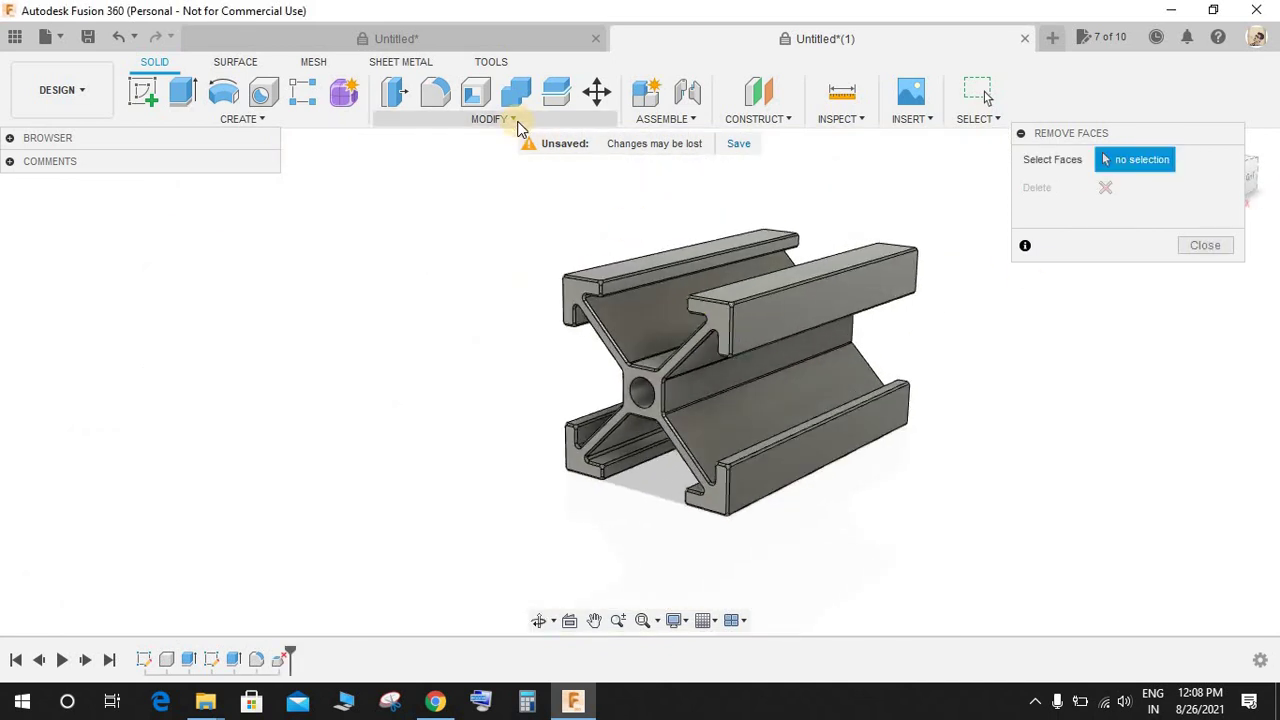
click(517, 120)
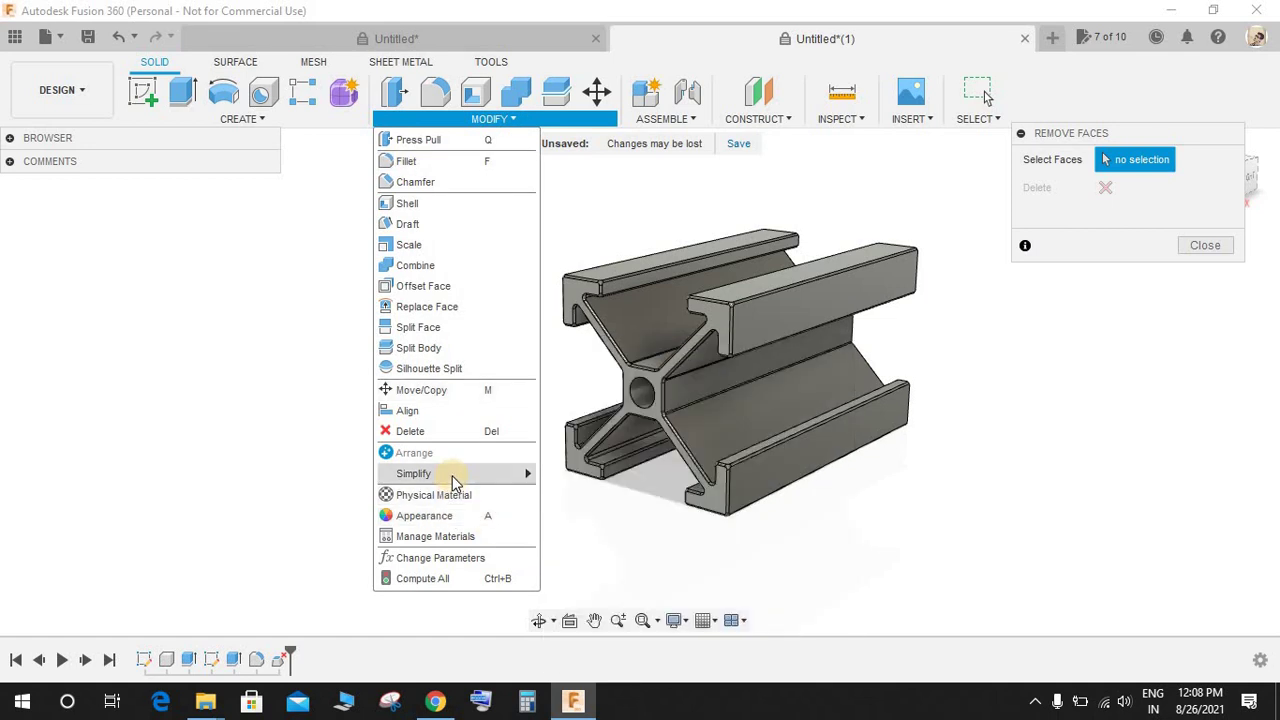
mouse_move(452, 476)
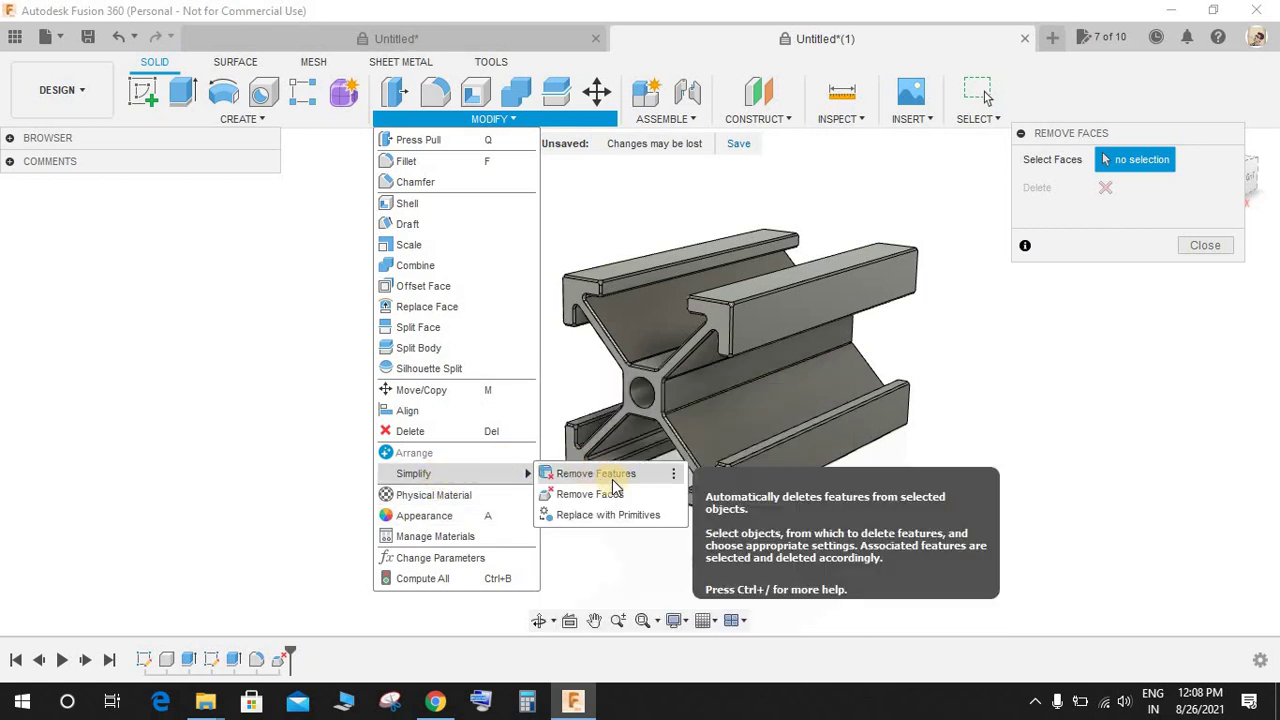
click(1256, 37)
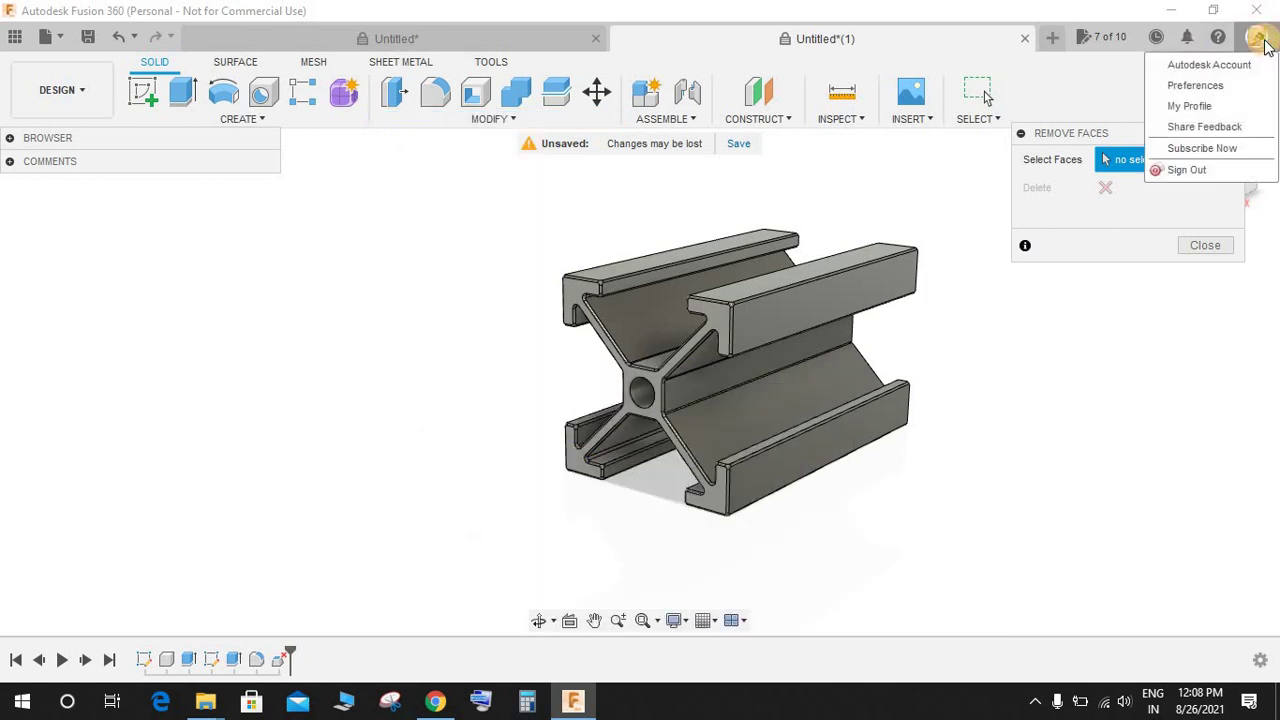
click(1249, 133)
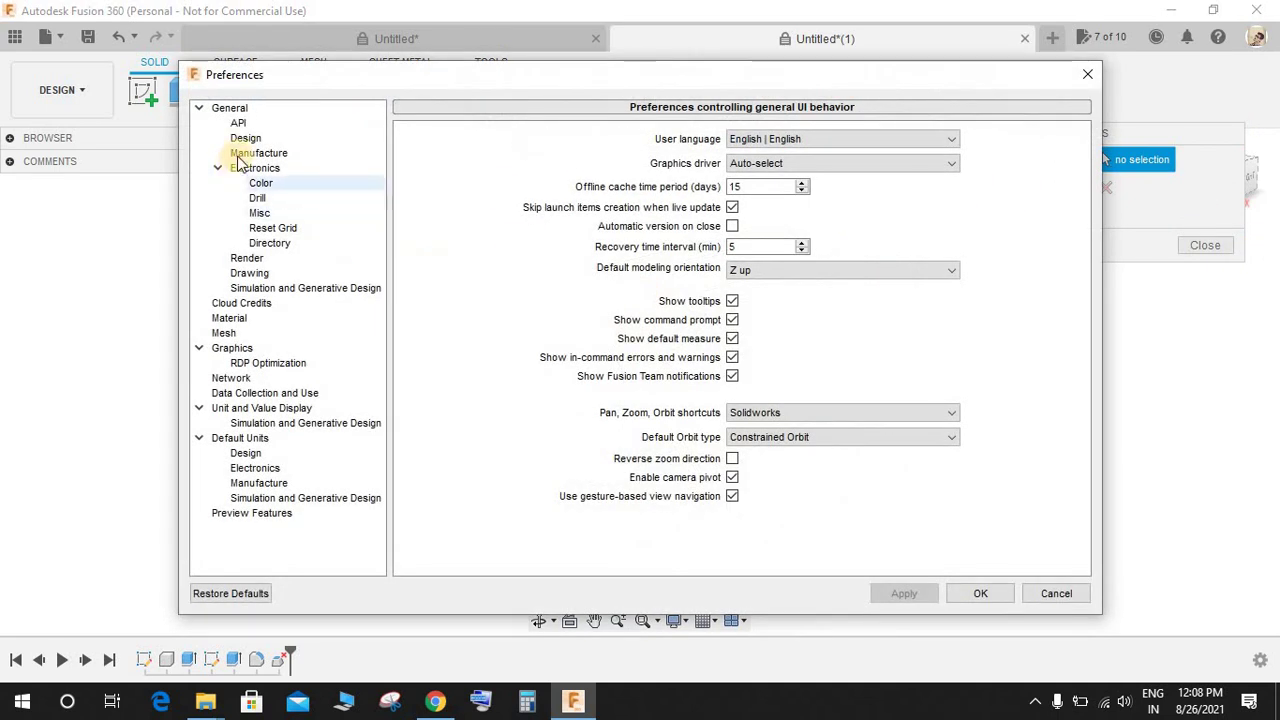
click(246, 138)
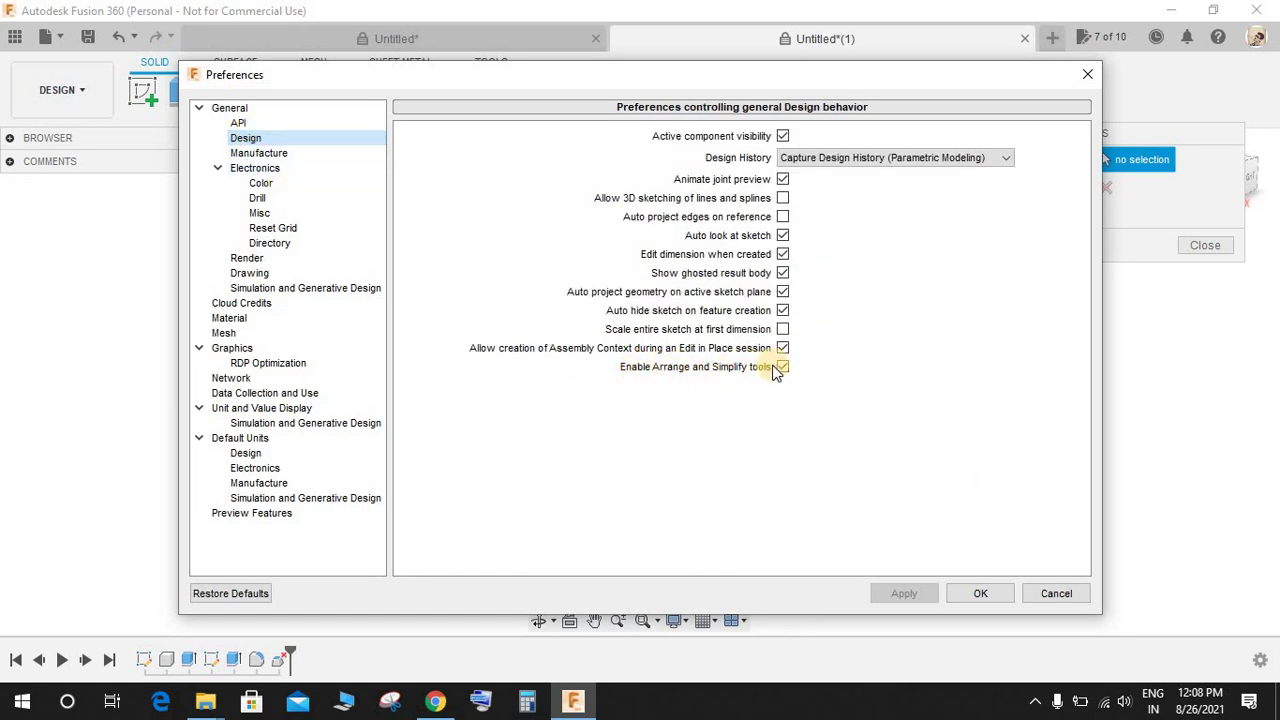
click(978, 590)
click(500, 119)
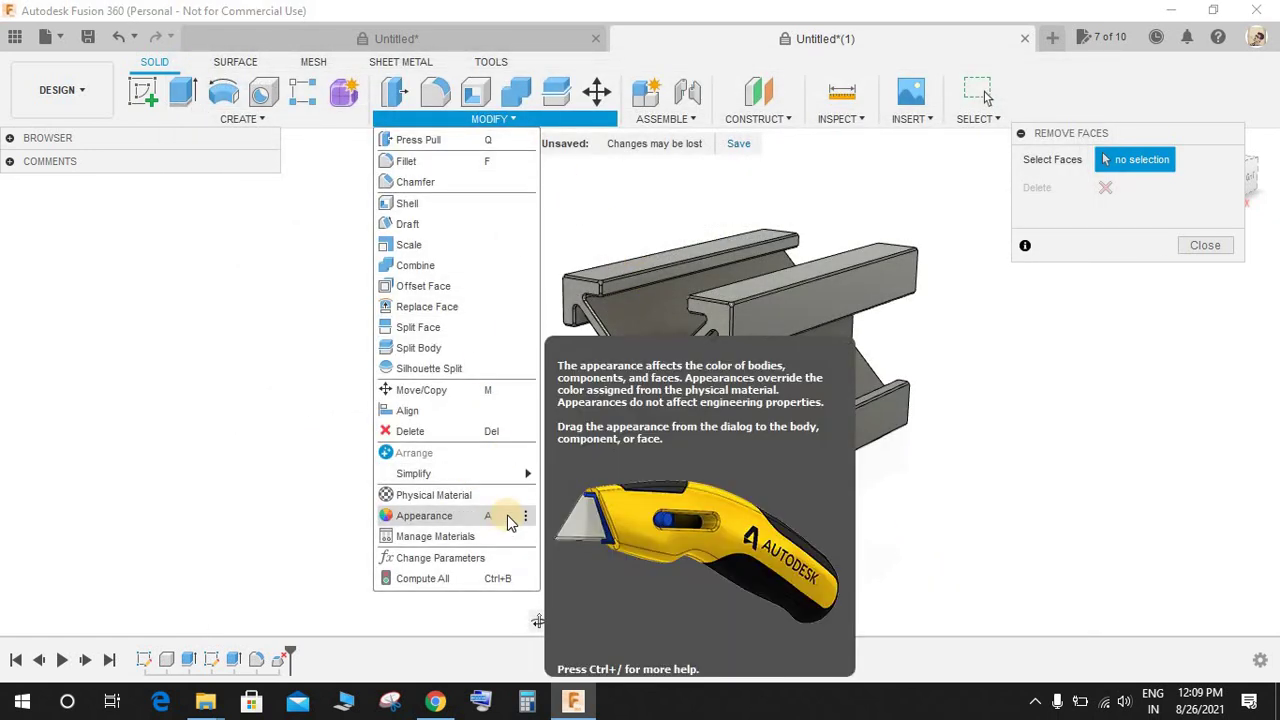
mouse_move(494, 476)
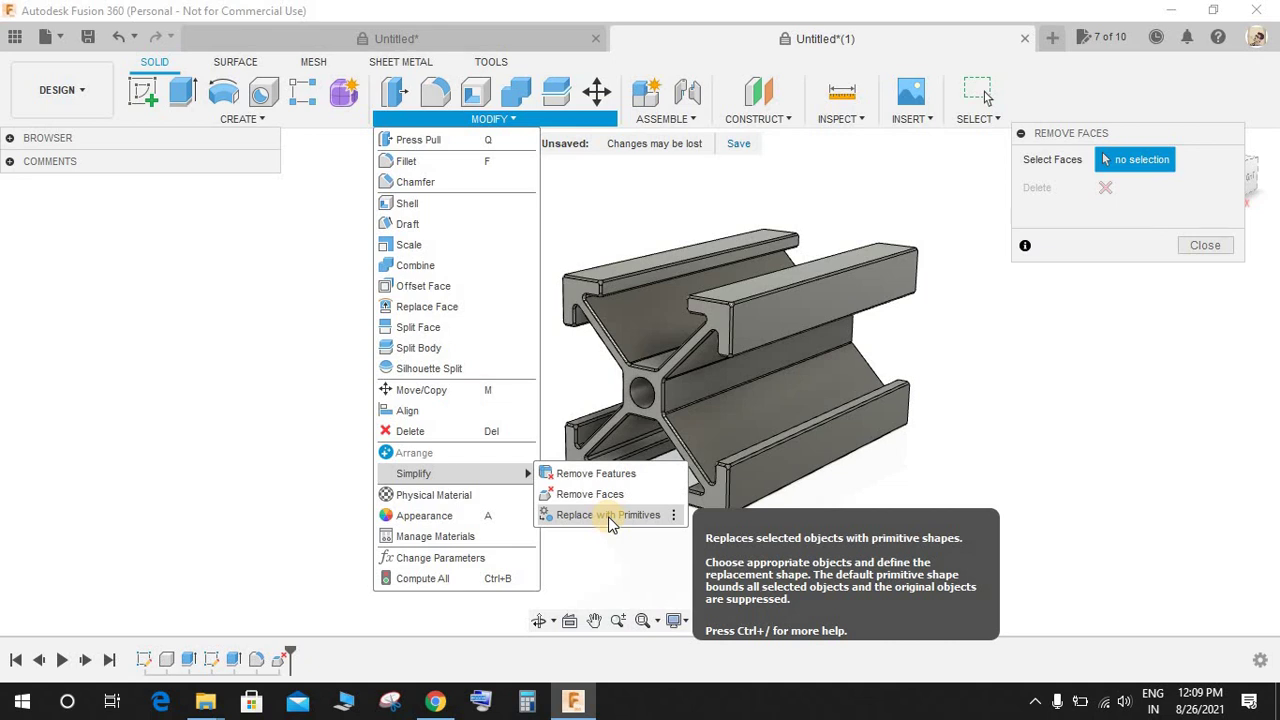
Step: Move to the other Untitled design and orbit around its pink filleted rail
click(555, 403)
click(588, 397)
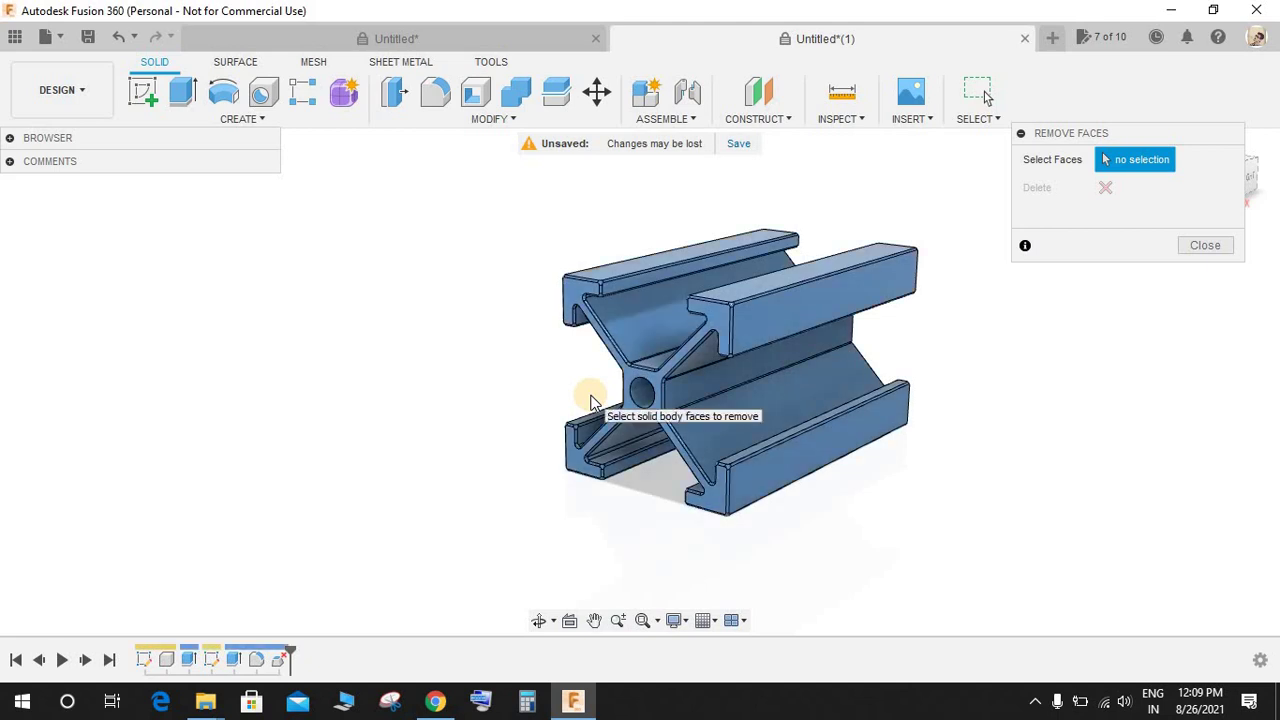
shift+middle_drag(590, 400, 830, 336)
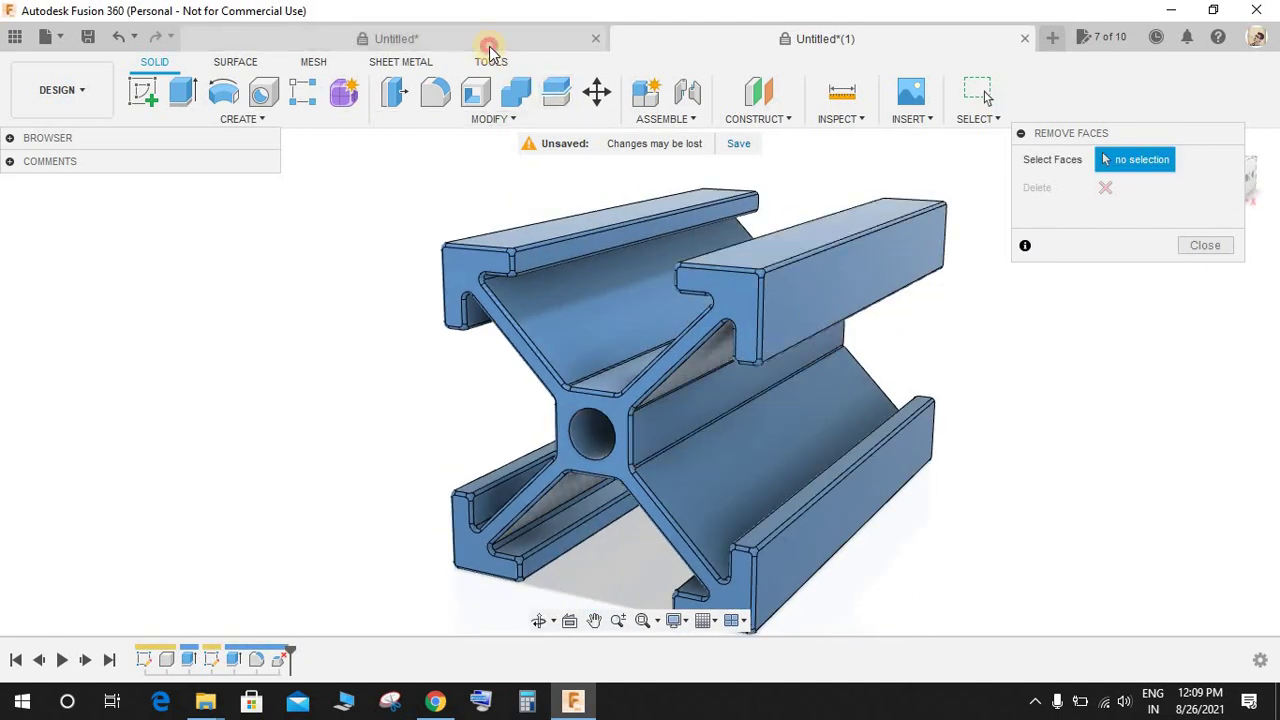
click(489, 47)
shift+middle_drag(714, 320, 883, 337)
scroll(881, 334, up, 2)
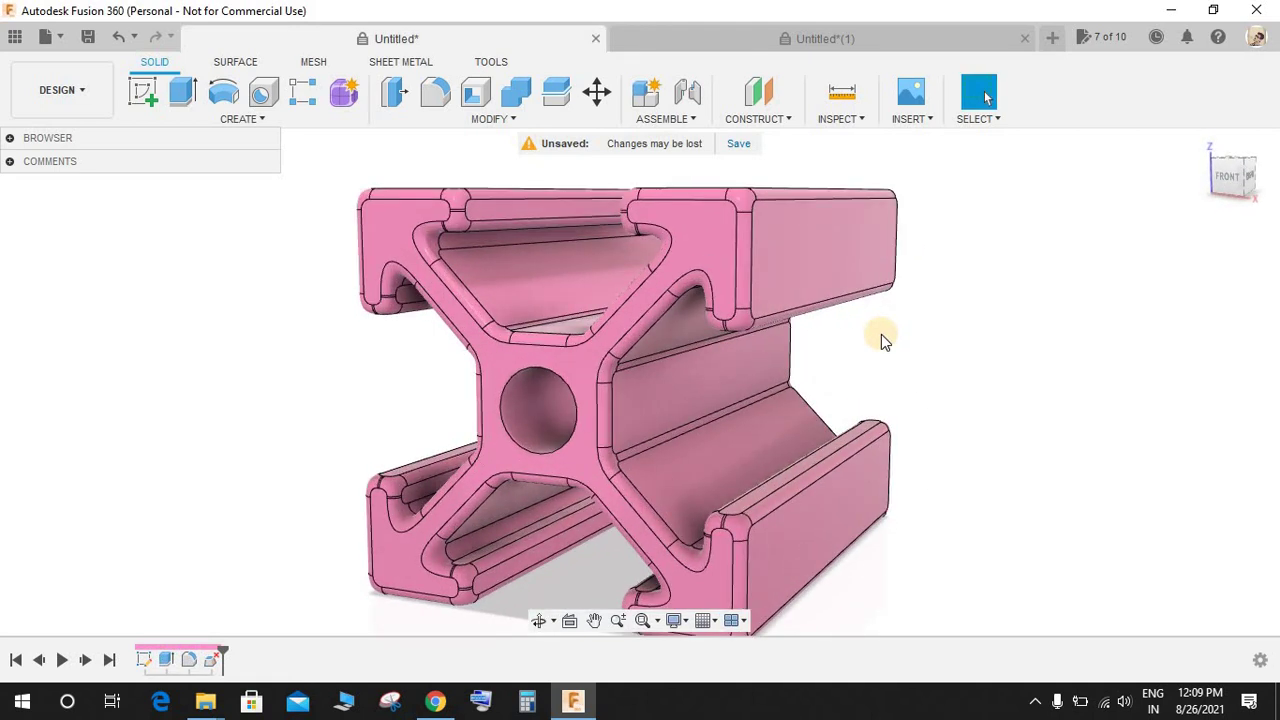